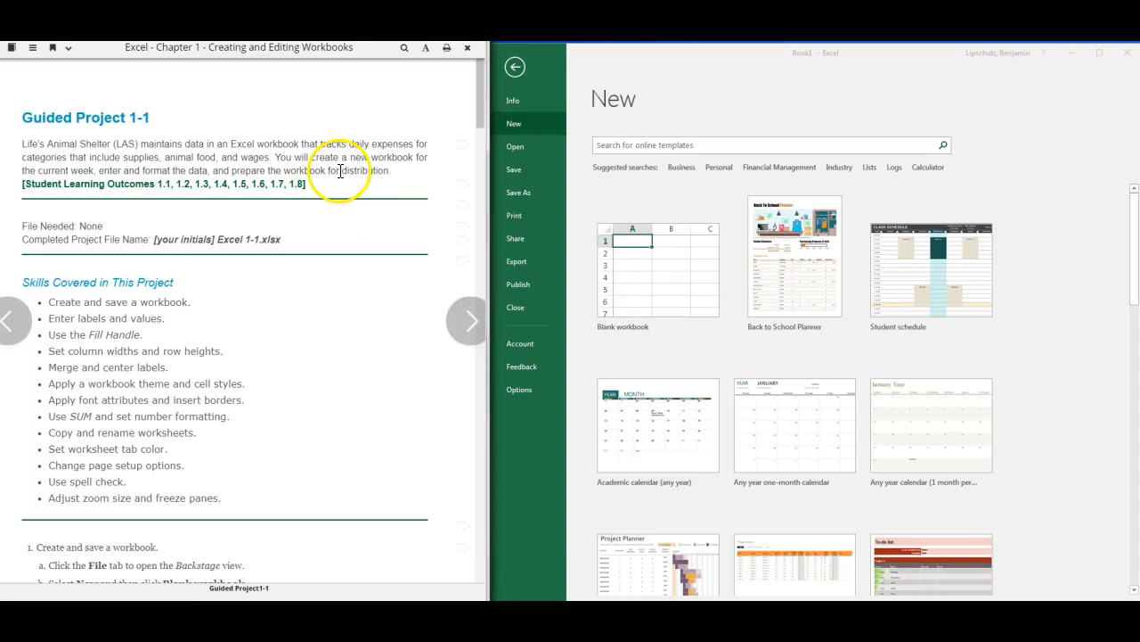
# Review the skills list and the opening instructions of Guided Project 1-1
pyautogui.scroll(-1, 339, 172)
pyautogui.scroll(-1, 339, 171)
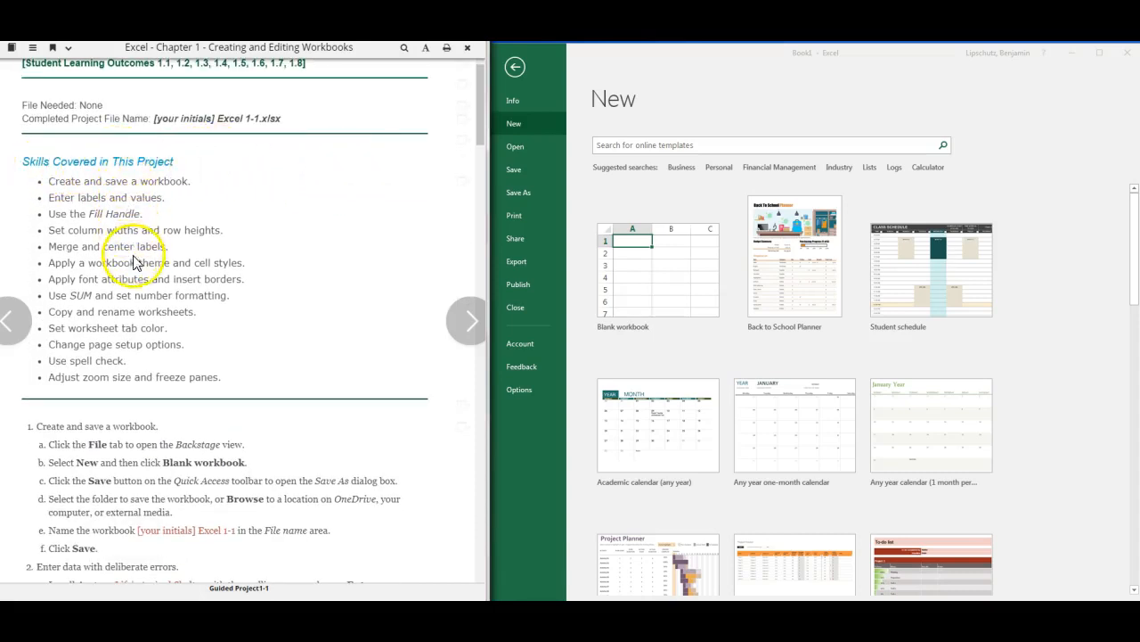
pyautogui.scroll(-6, 152, 344)
pyautogui.scroll(2, 185, 312)
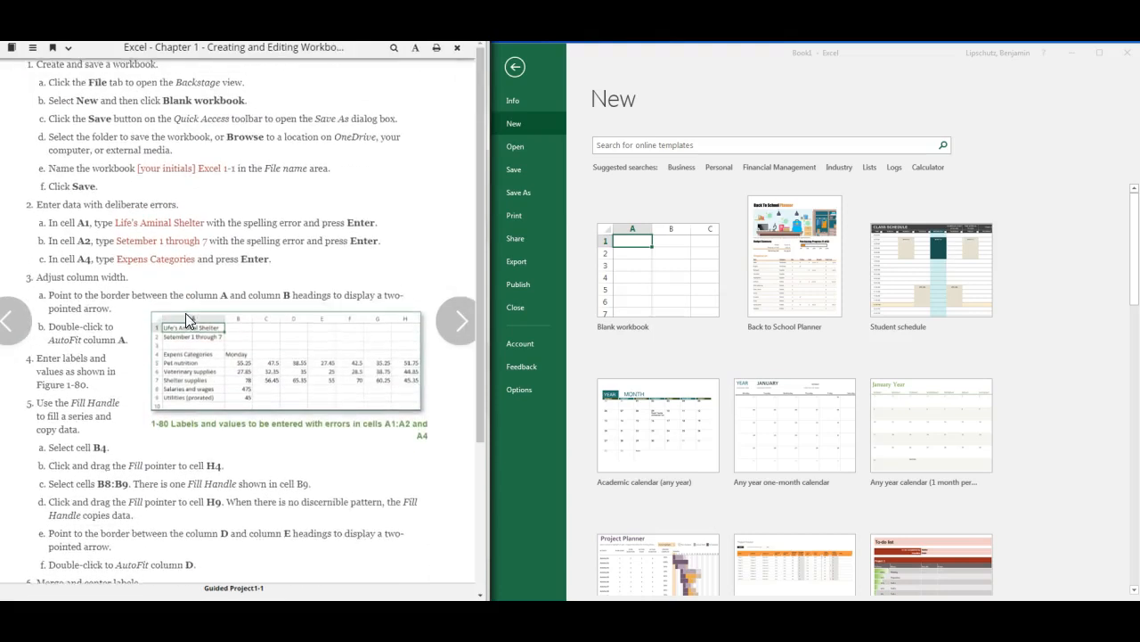
pyautogui.scroll(1, 187, 314)
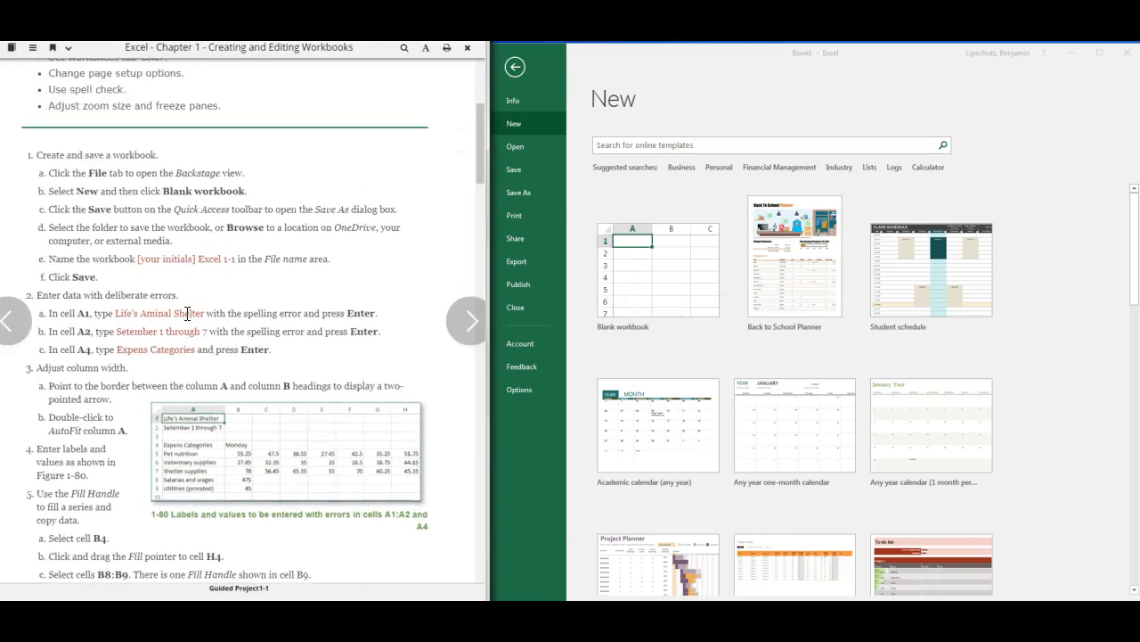
pyautogui.scroll(-1, 189, 315)
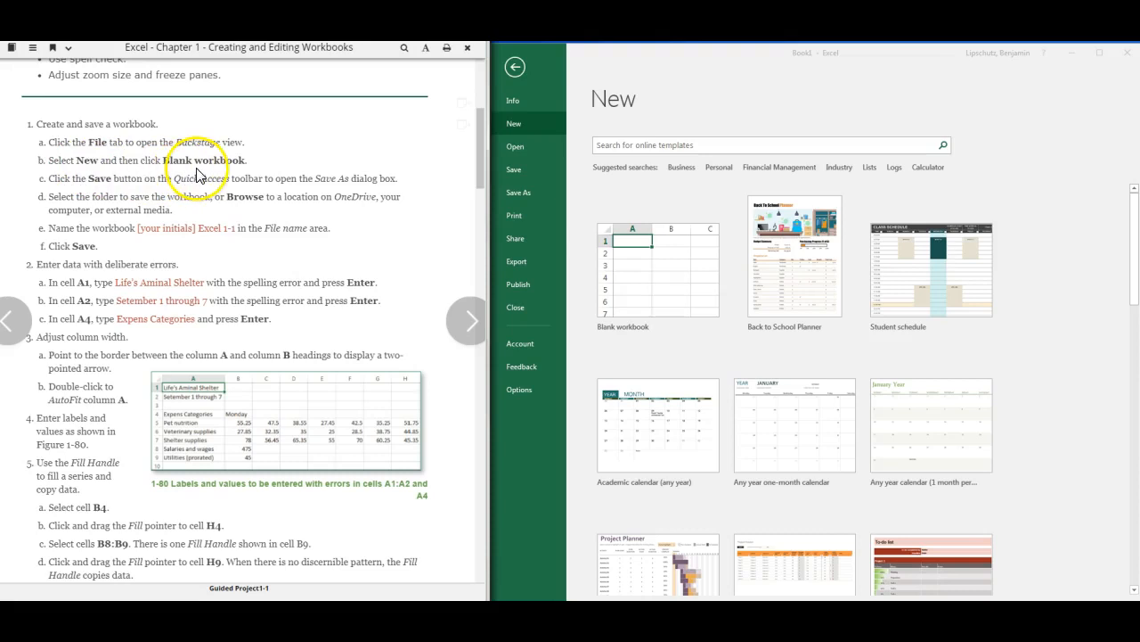
# Create an additional blank workbook and close it, returning to Book1
pyautogui.click(514, 66)
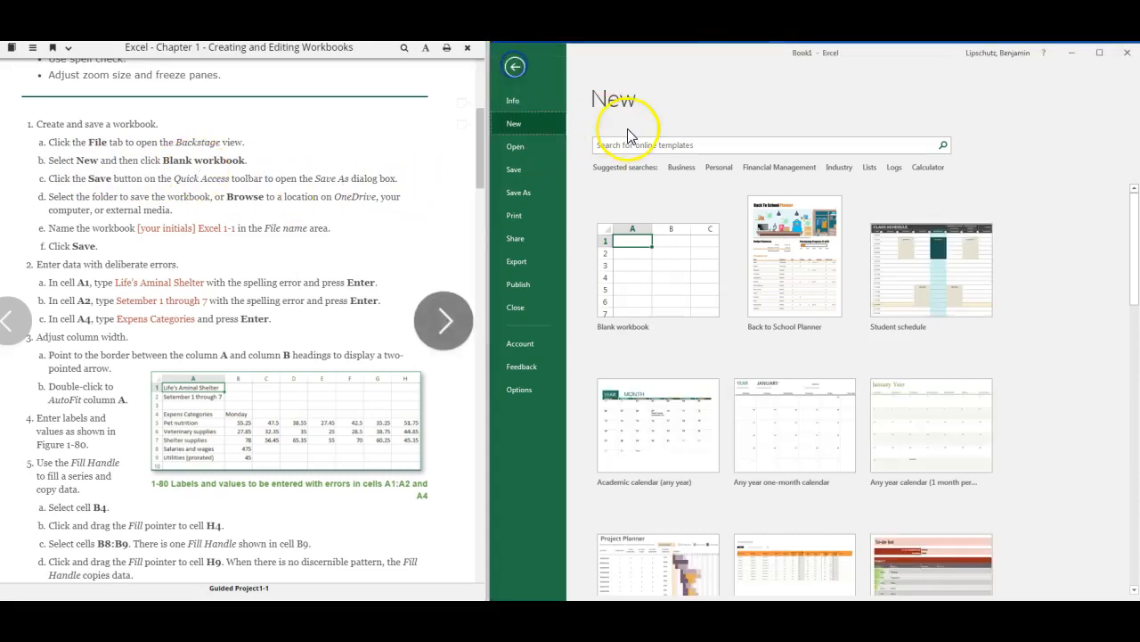
pyautogui.click(515, 67)
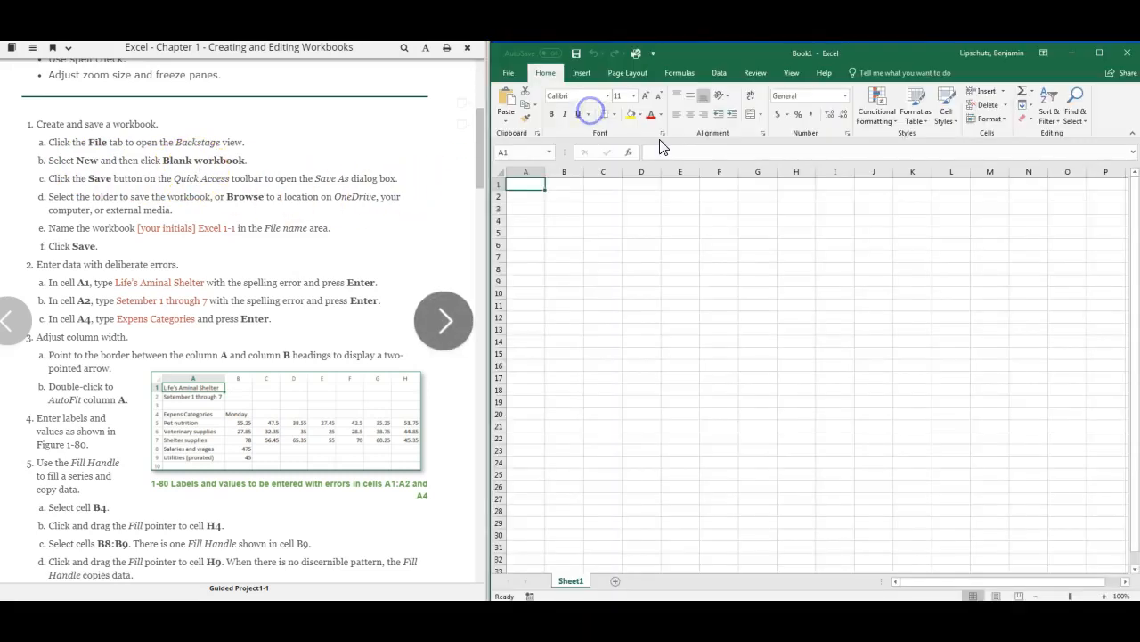
pyautogui.click(508, 72)
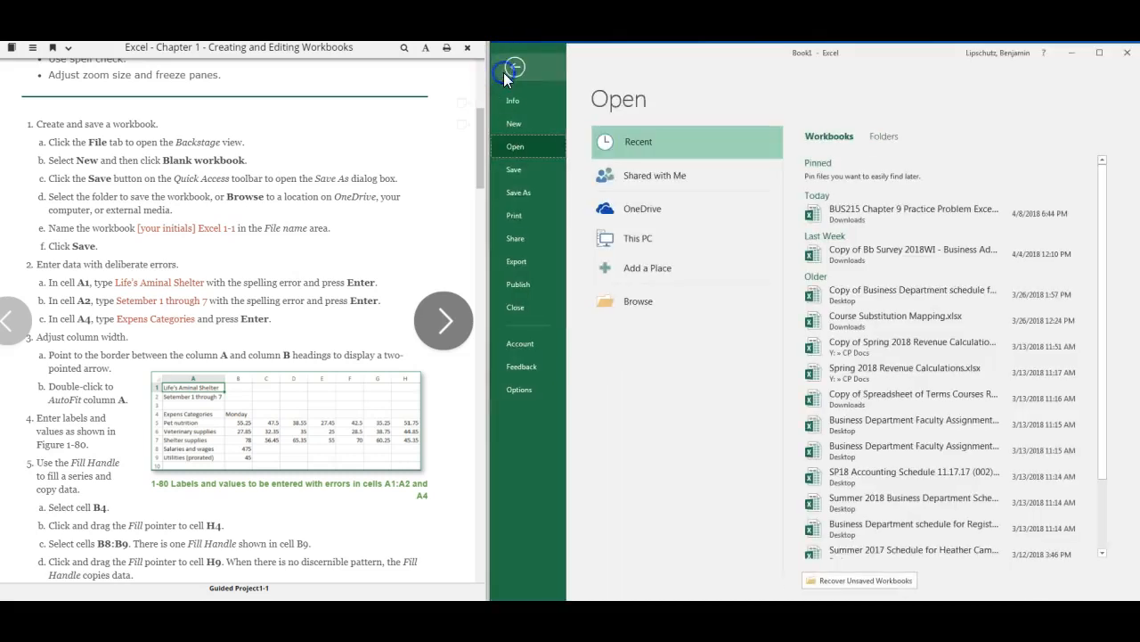
pyautogui.click(517, 125)
pyautogui.click(648, 263)
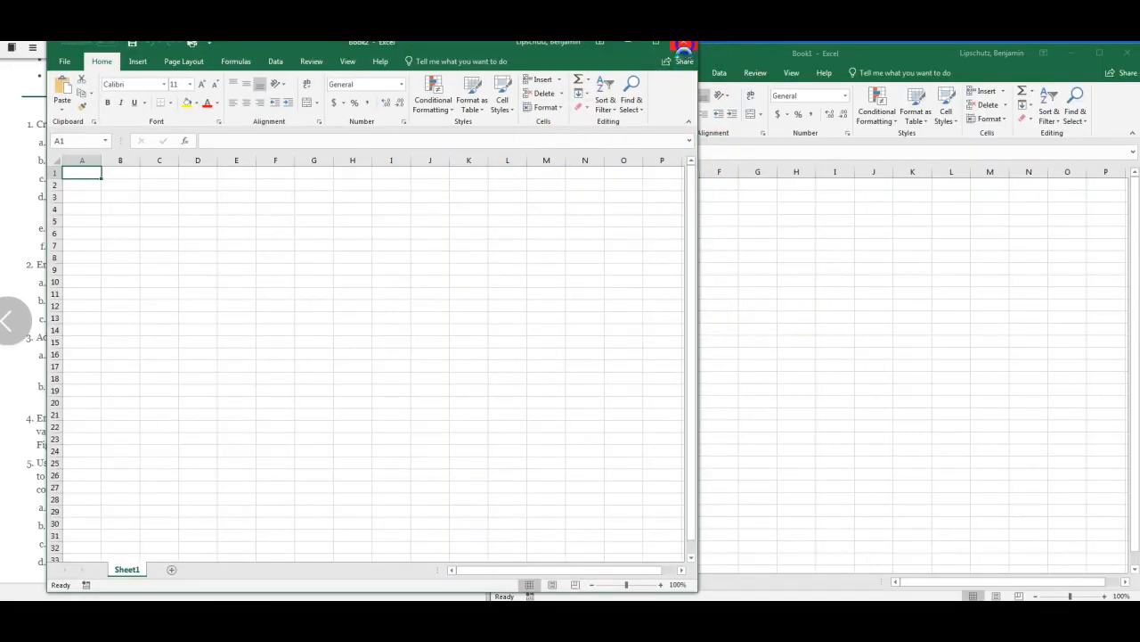
pyautogui.click(683, 43)
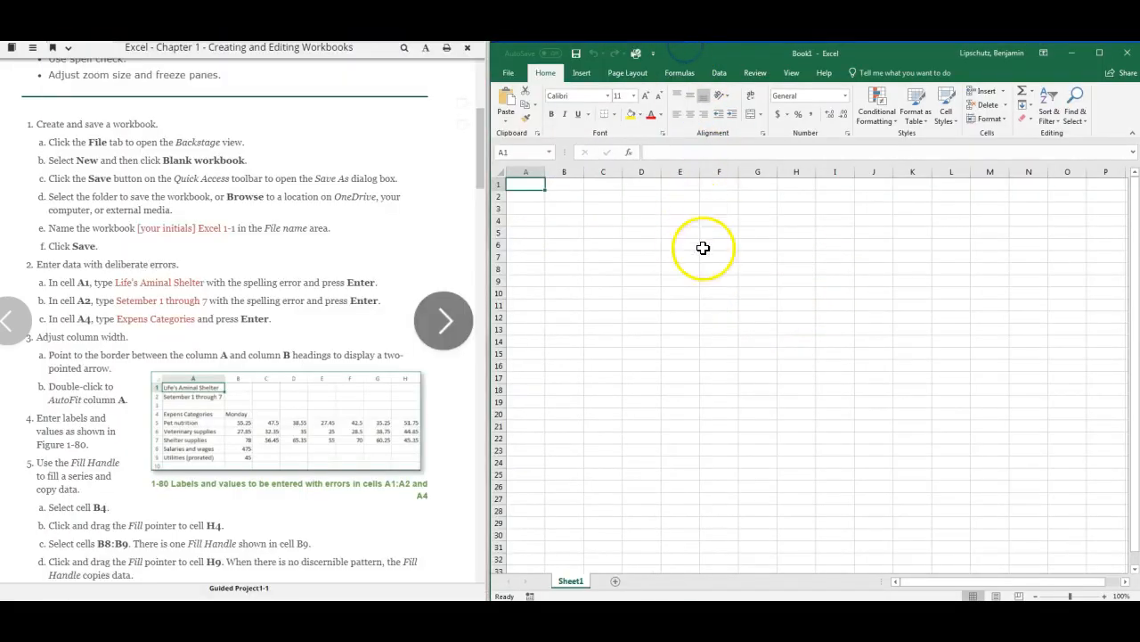
# Save the workbook in the Downloads folder, named with the student's full name followed by "Excel 1-1"
pyautogui.click(576, 53)
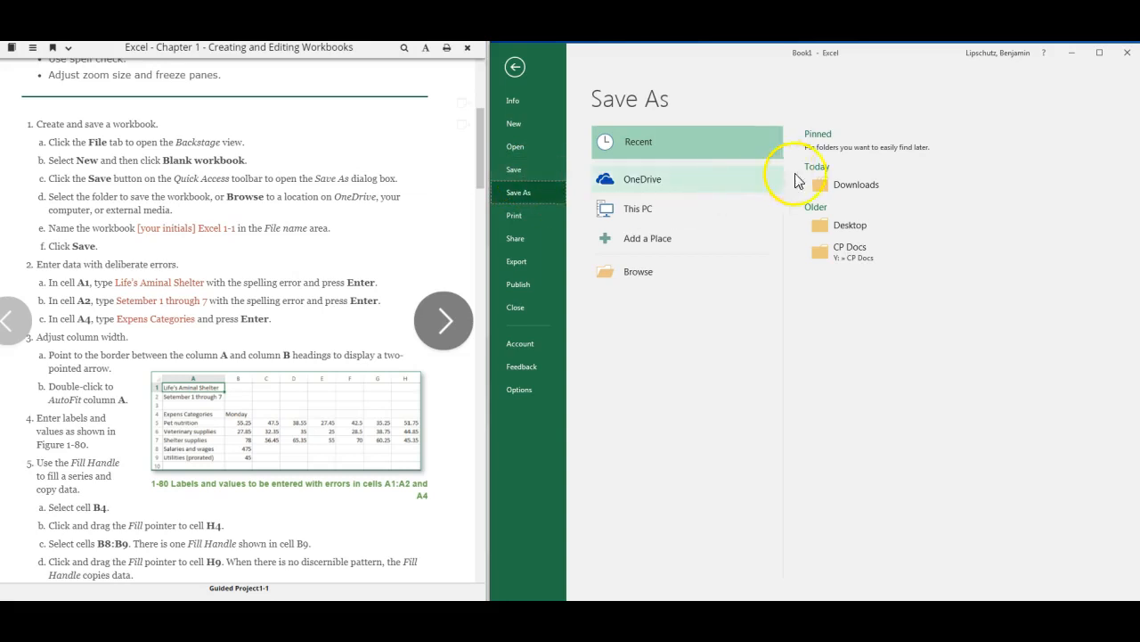
pyautogui.click(851, 183)
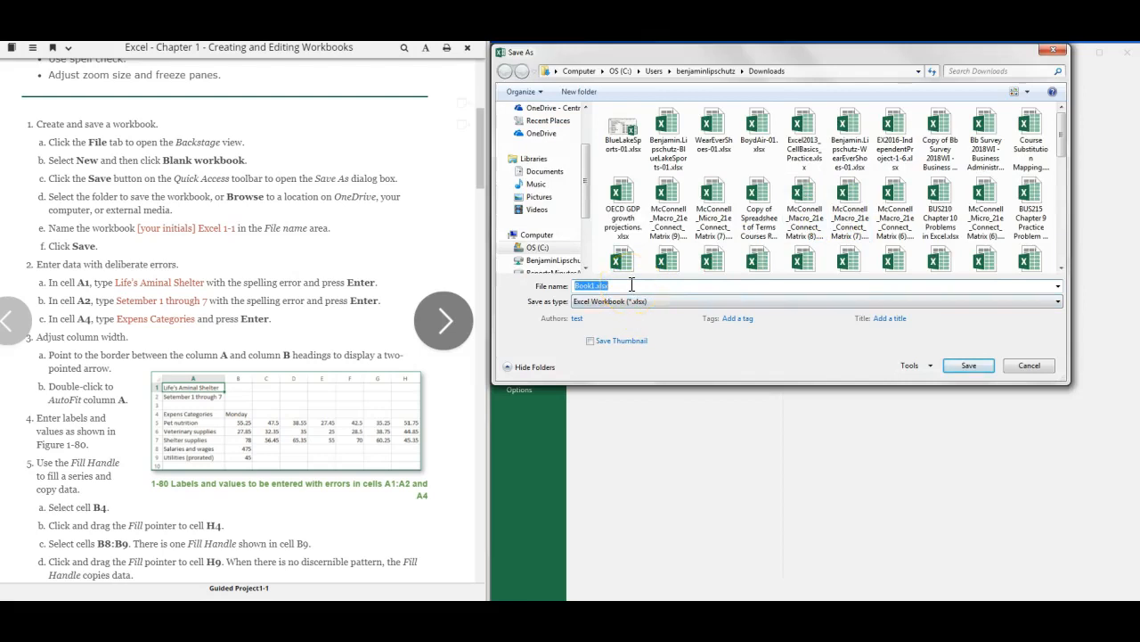
pyautogui.write('Ben')
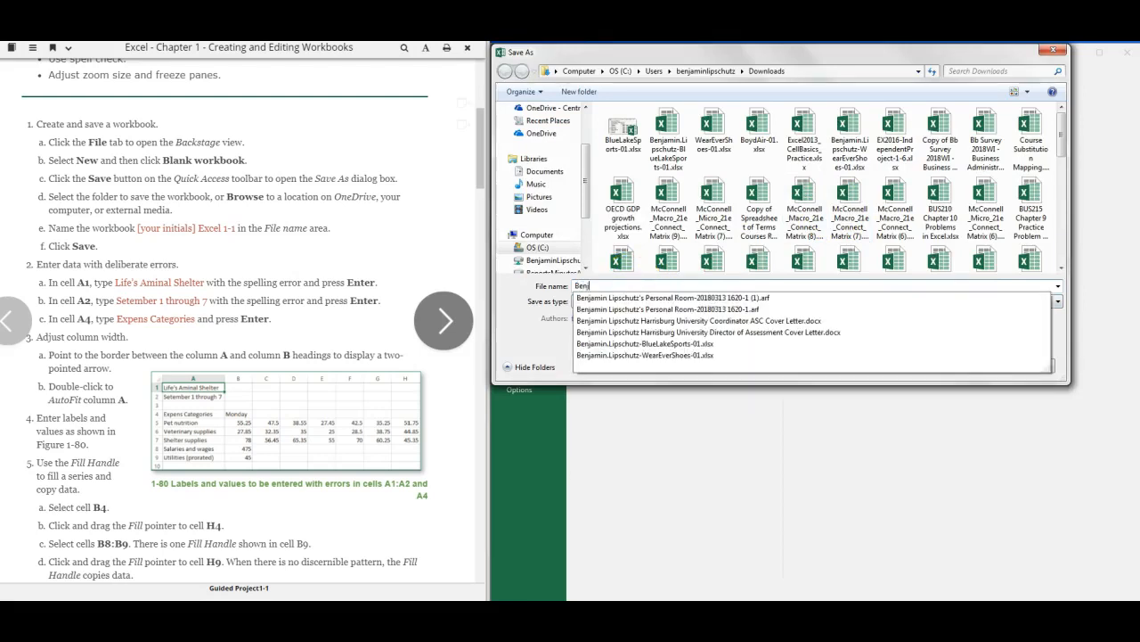
pyautogui.write('j')
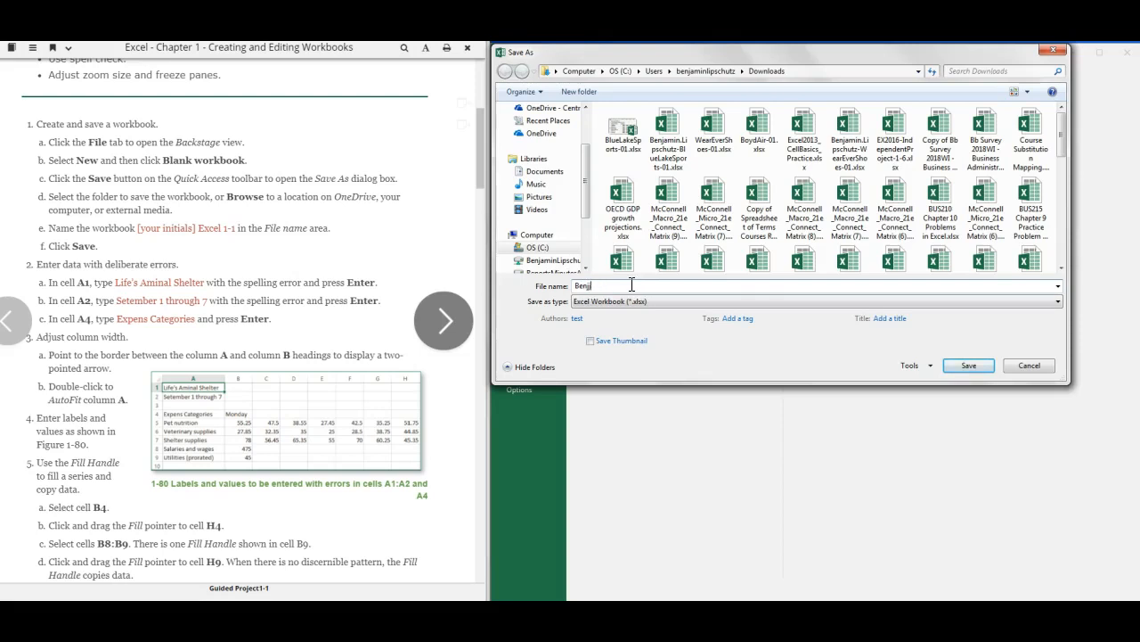
pyautogui.write('aamin ')
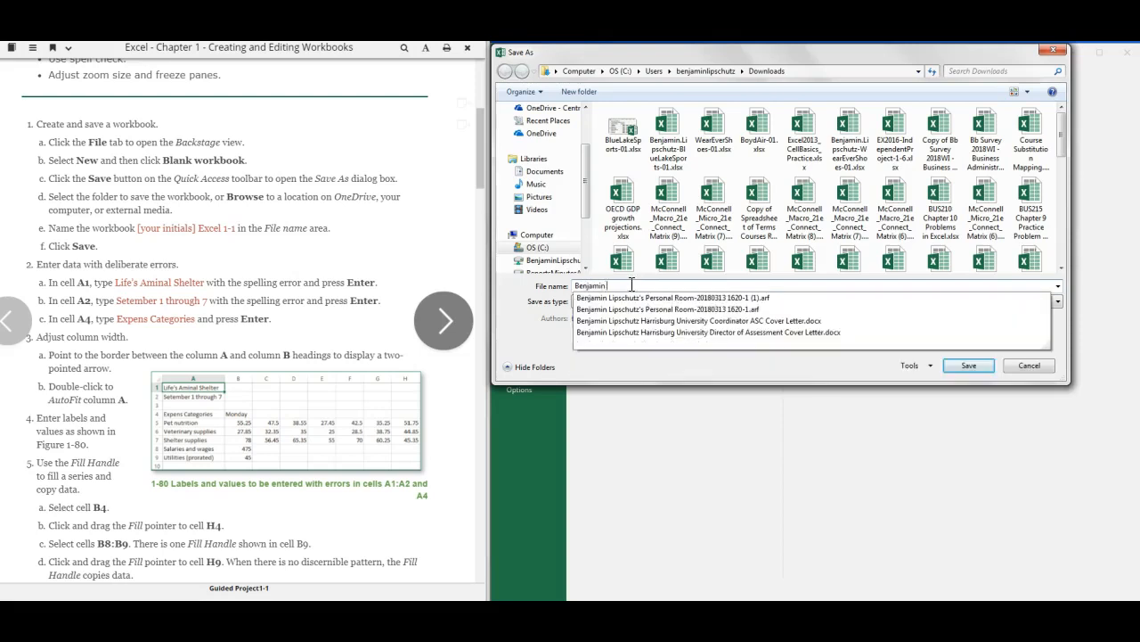
pyautogui.write('Lipschutz Excel 1-1')
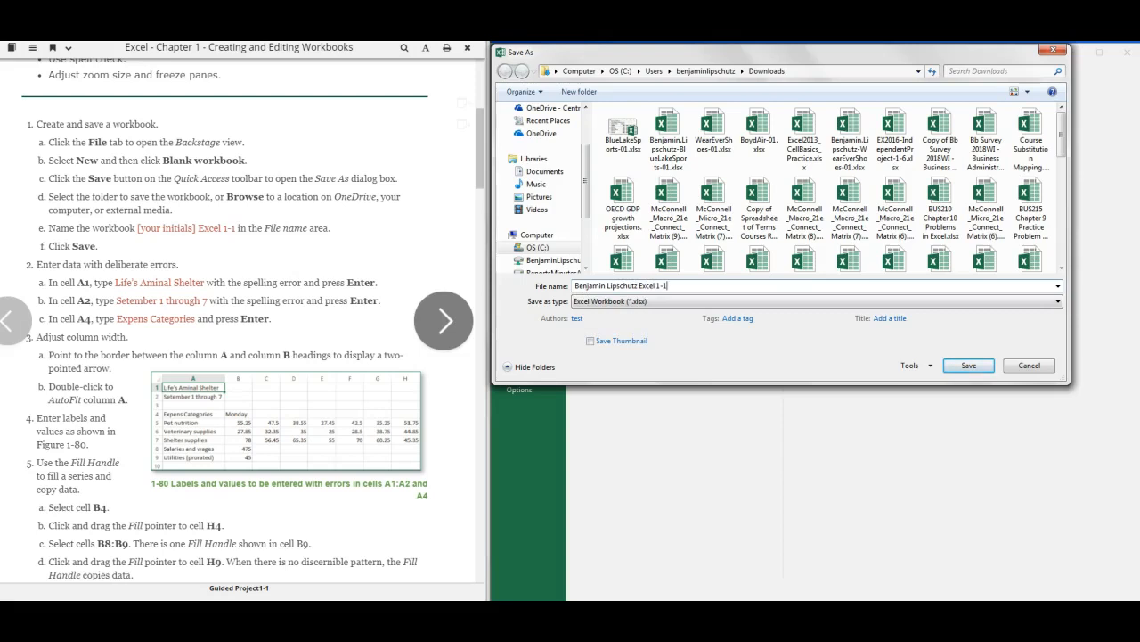
pyautogui.click(969, 367)
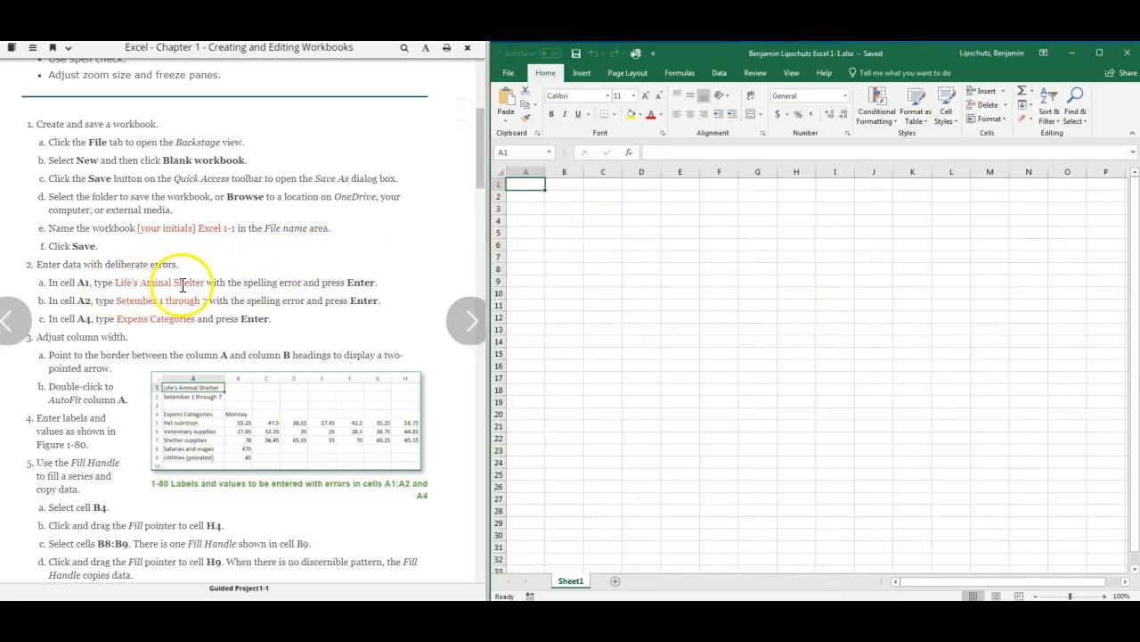
# Enter "Life's Aminal Shelter" in cell A1 and "Stember 1 through 7" in cell A2
pyautogui.click(523, 184)
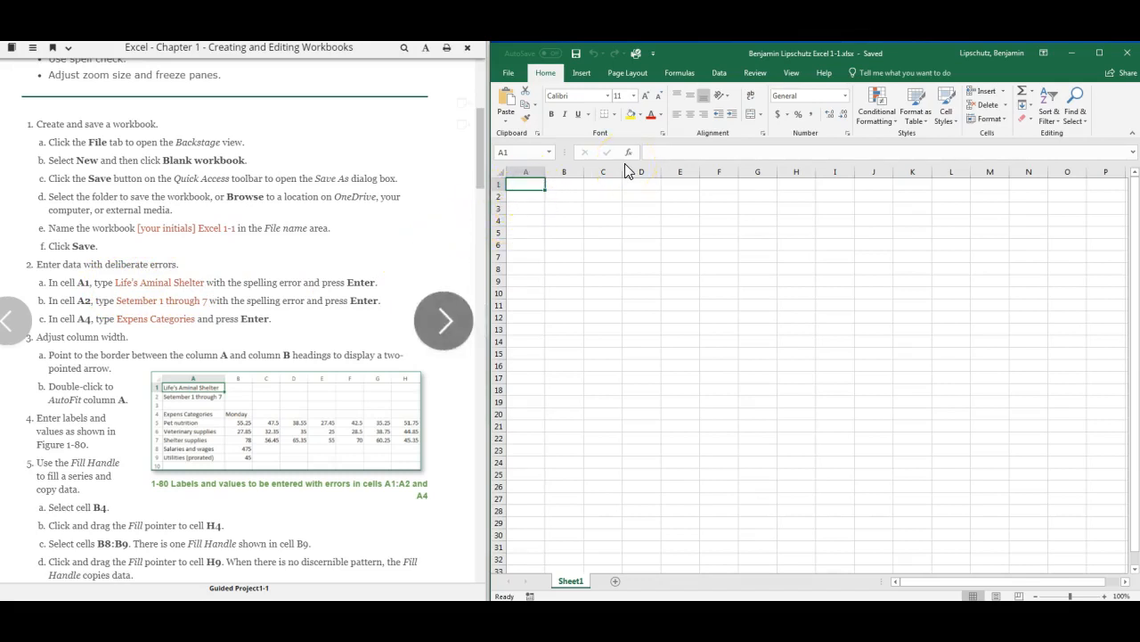
pyautogui.write('Fi')
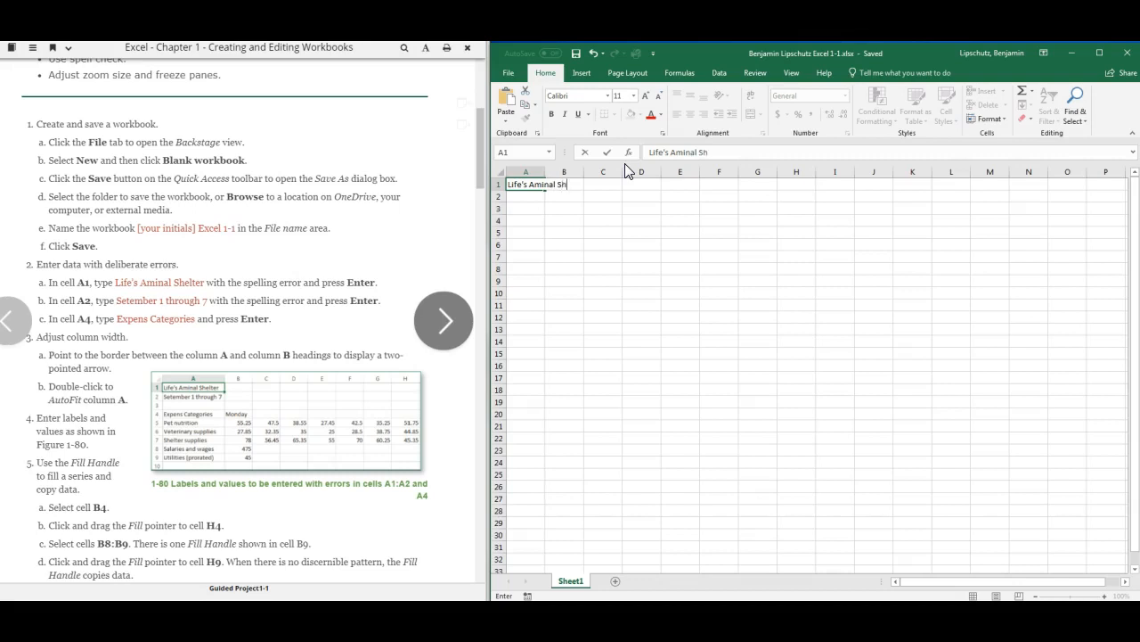
pyautogui.press('Return')
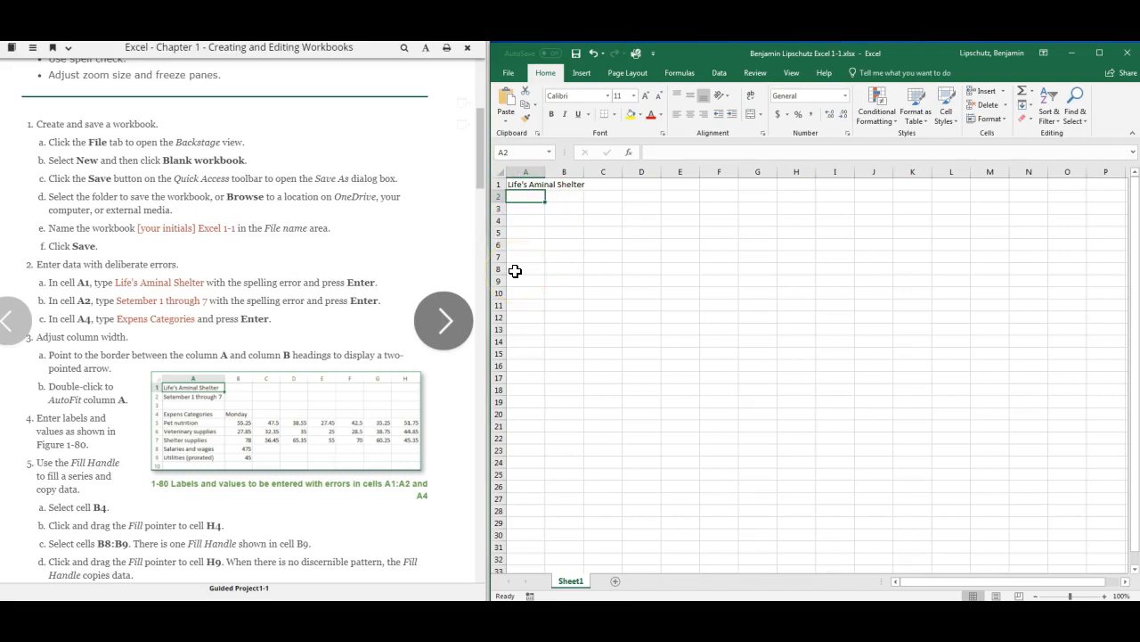
pyautogui.write('Stember 1 through 7')
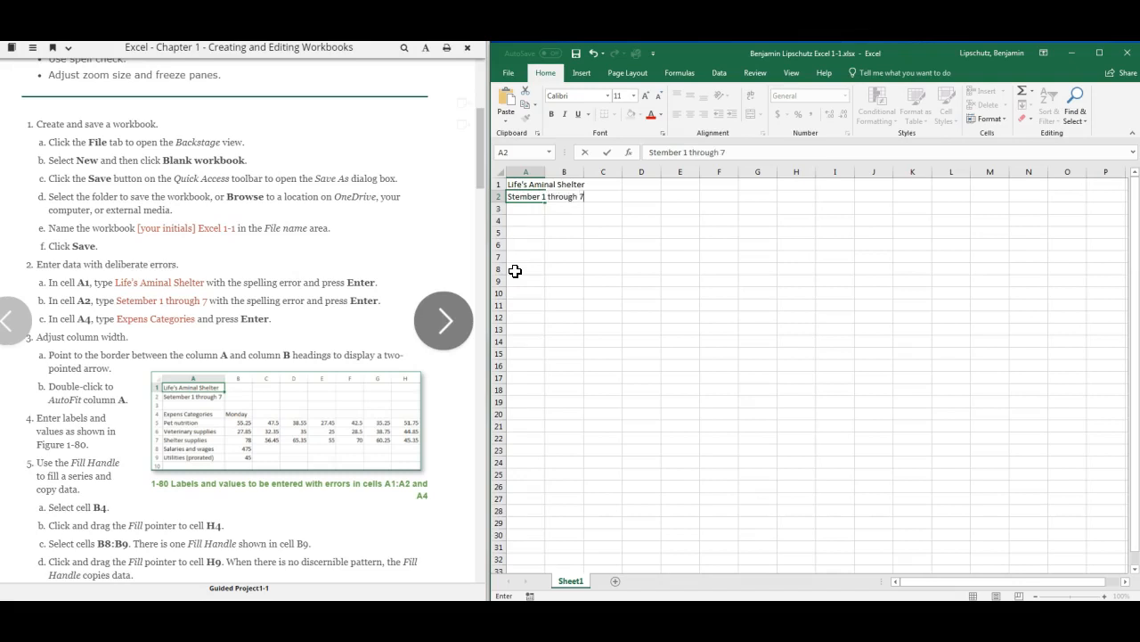
pyautogui.press('Return')
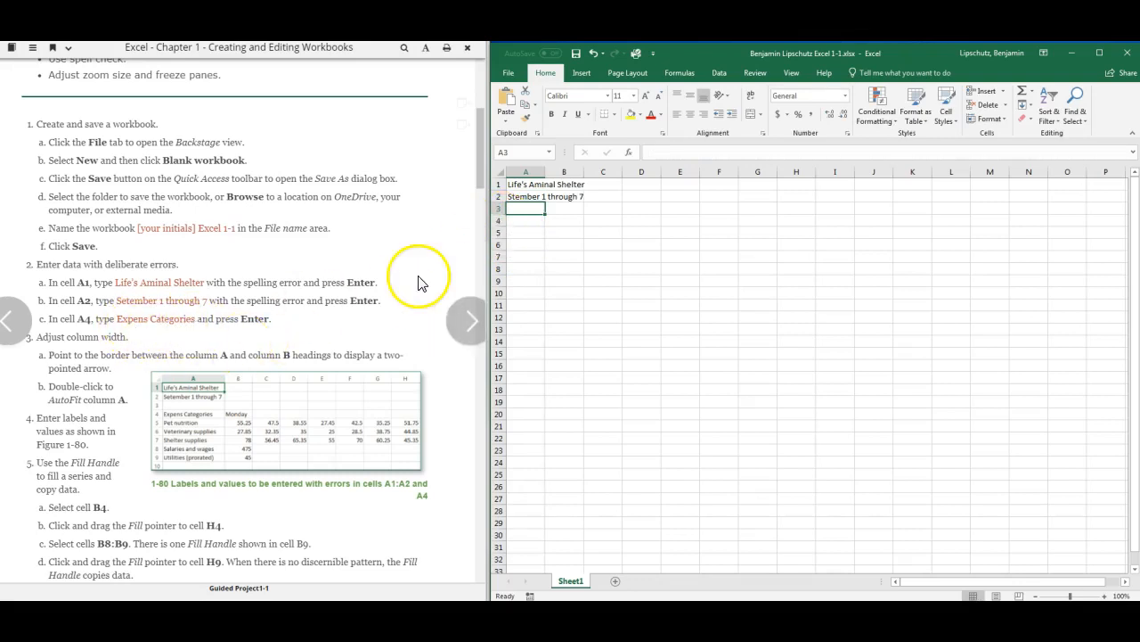
# Enter "Expens Categories" in cell A4 and AutoFit the width of column A
pyautogui.click(518, 221)
pyautogui.write('Expens Cate')
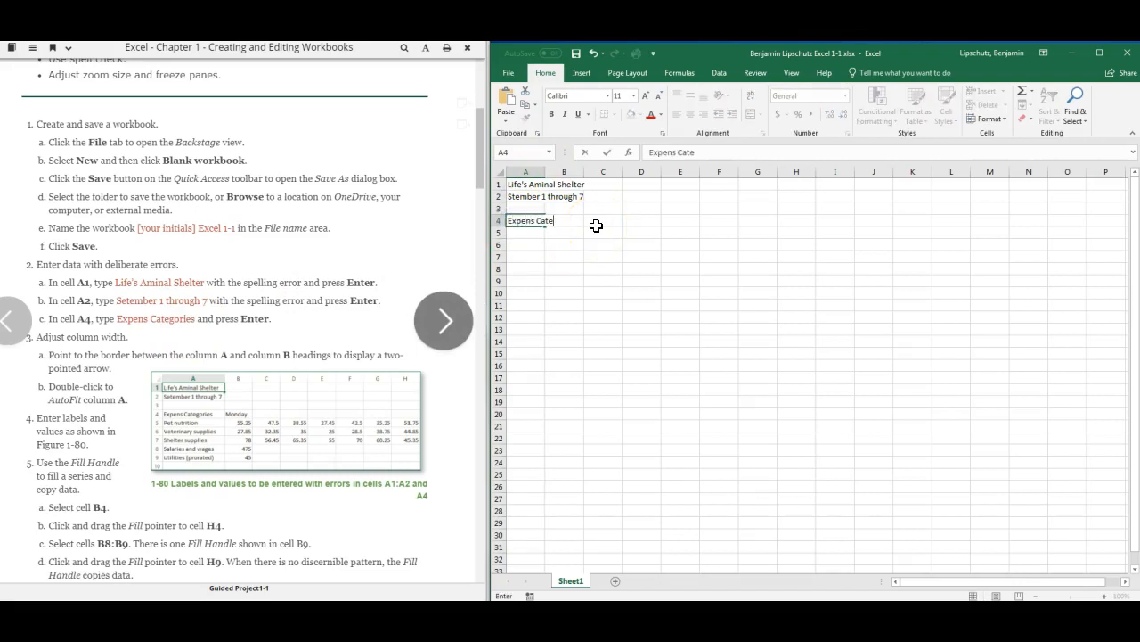
pyautogui.write('gories')
pyautogui.press('Return')
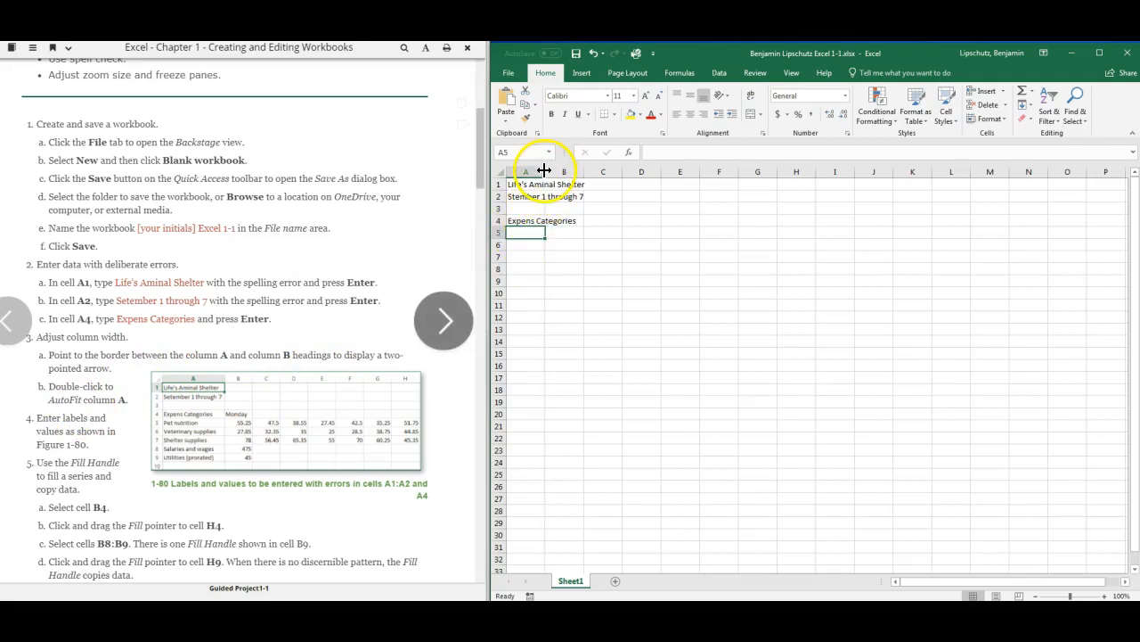
pyautogui.doubleClick(544, 171)
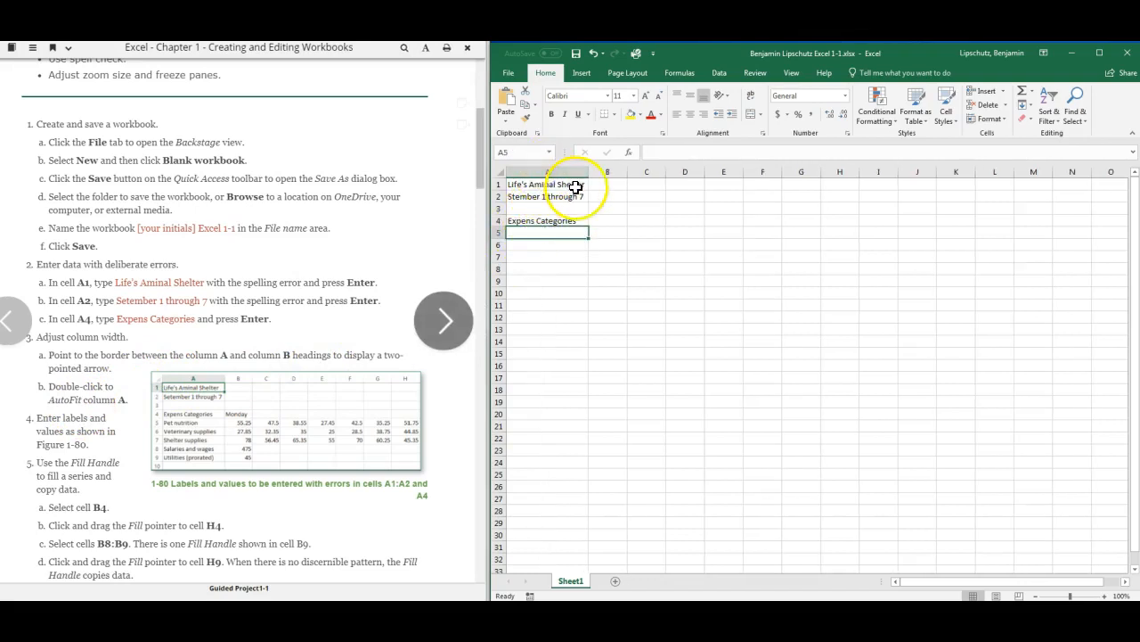
# Enter the Figure 1-80 data: Monday in B4, the five expense categories in A5:A9, and the amounts in B5:H7 and B8:B9
pyautogui.click(219, 300)
pyautogui.scroll(-3, 221, 314)
pyautogui.scroll(-2, 219, 313)
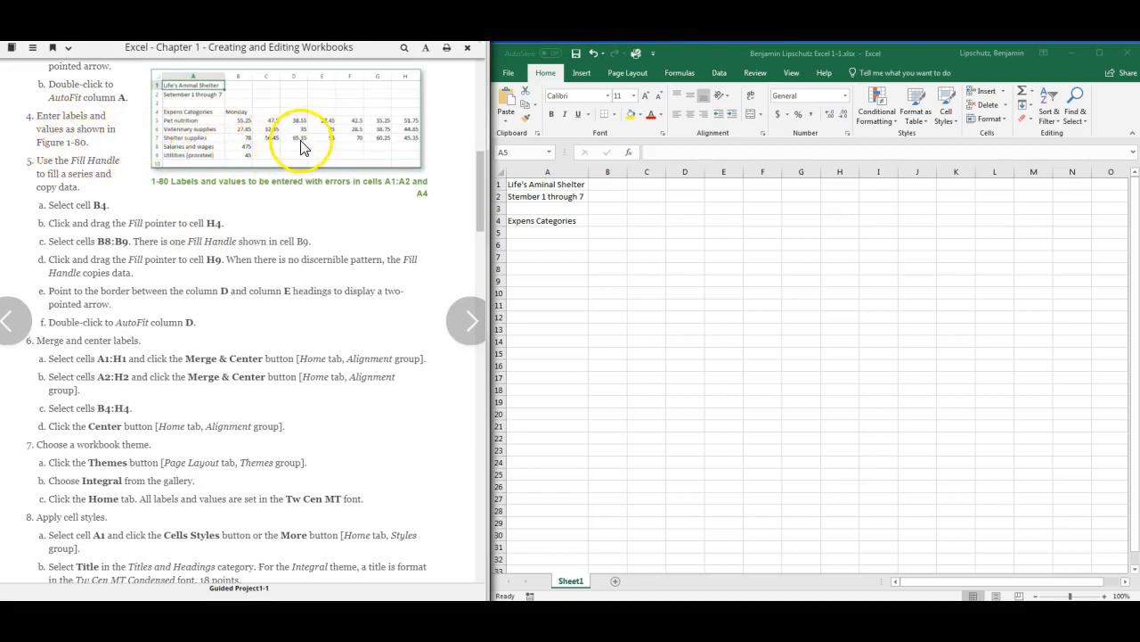
pyautogui.click(548, 232)
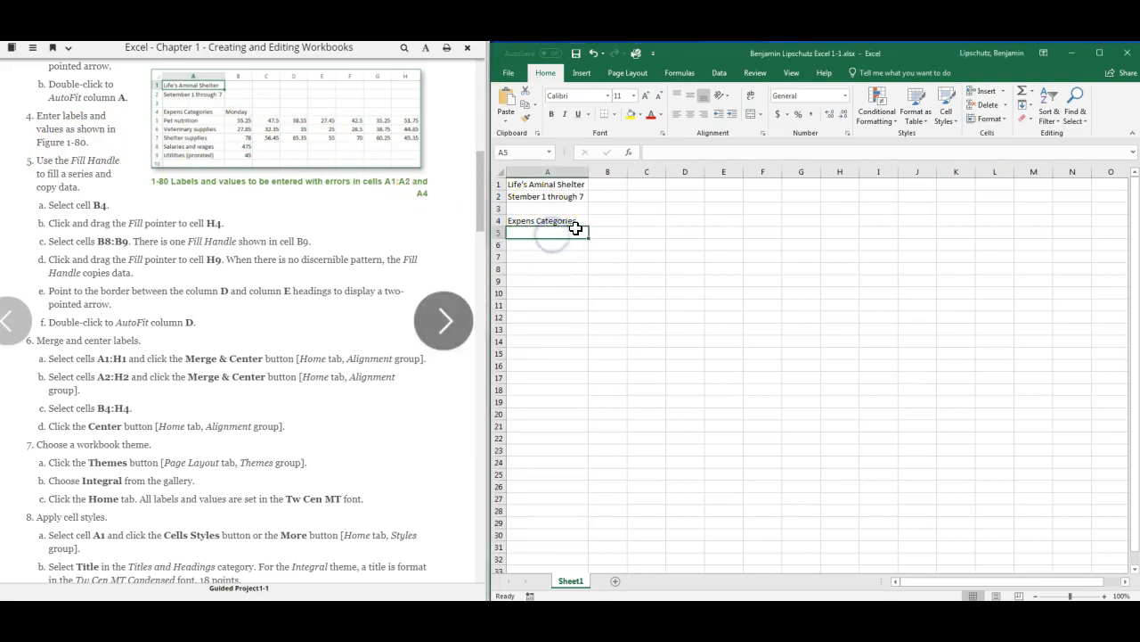
pyautogui.write('Pet nutrition')
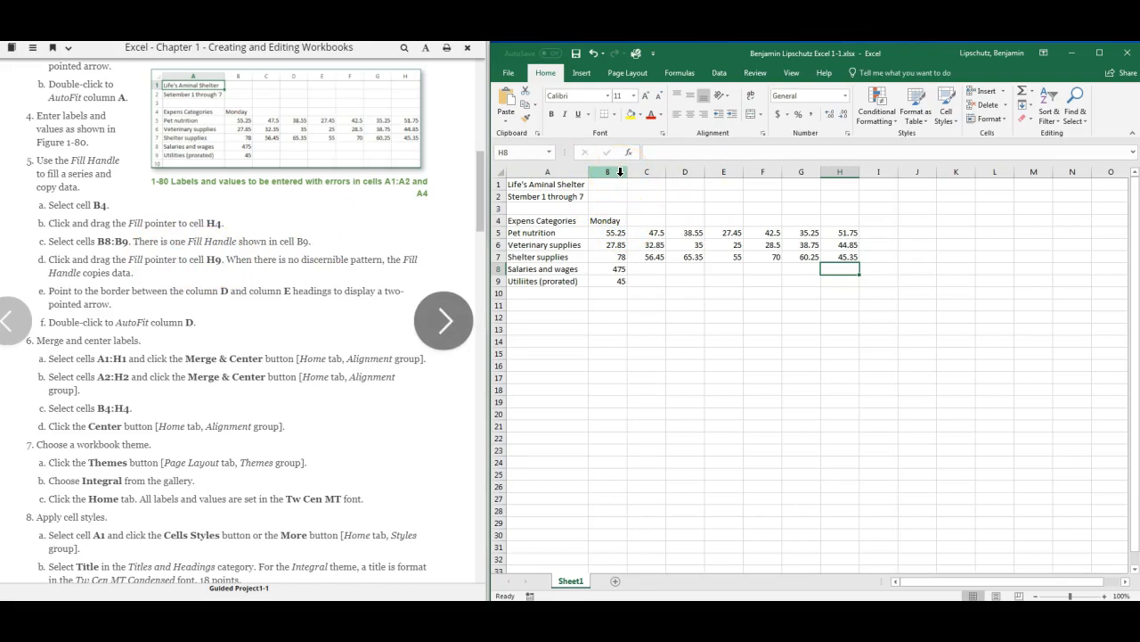
# Fill the weekday series from Monday in B4 across to Sunday in H4
pyautogui.click(607, 220)
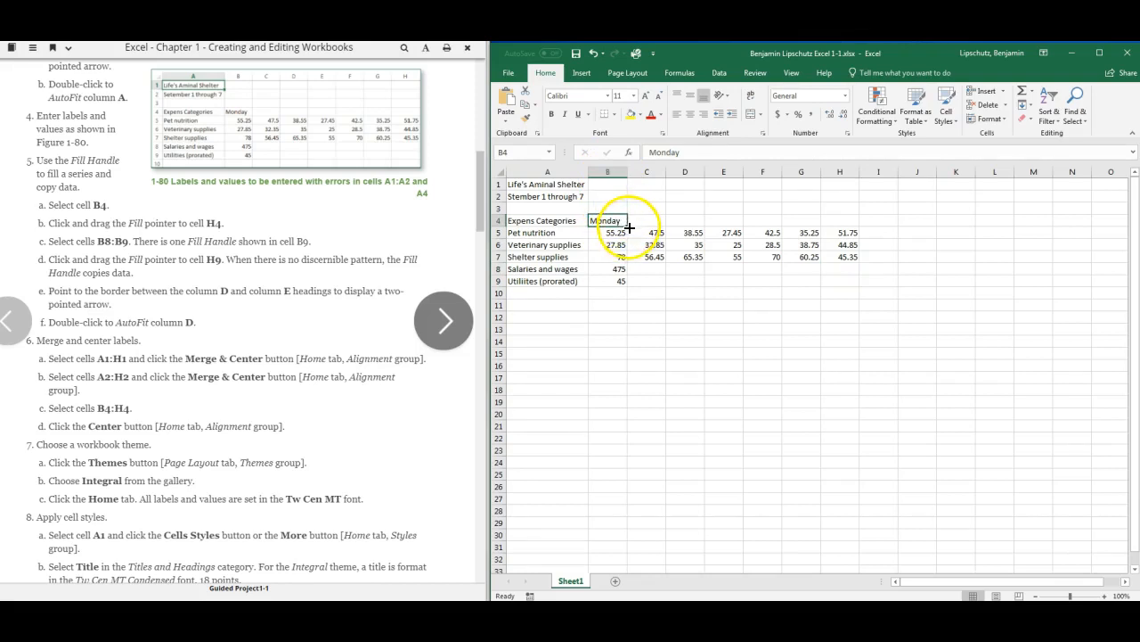
pyautogui.moveTo(629, 228); pyautogui.dragTo(847, 214)
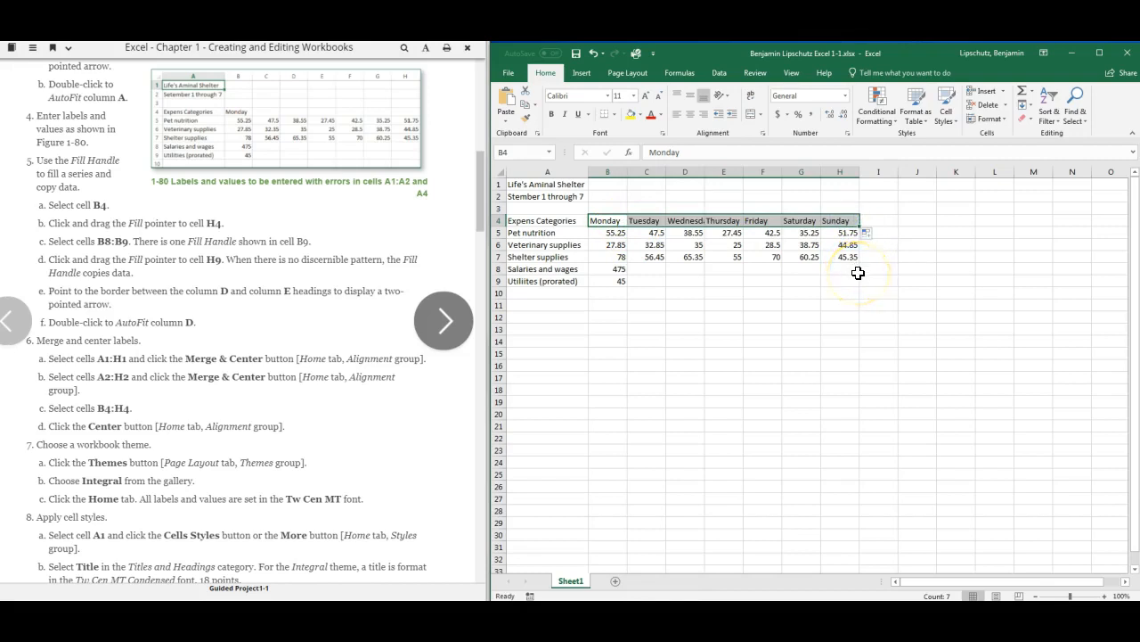
pyautogui.click(667, 315)
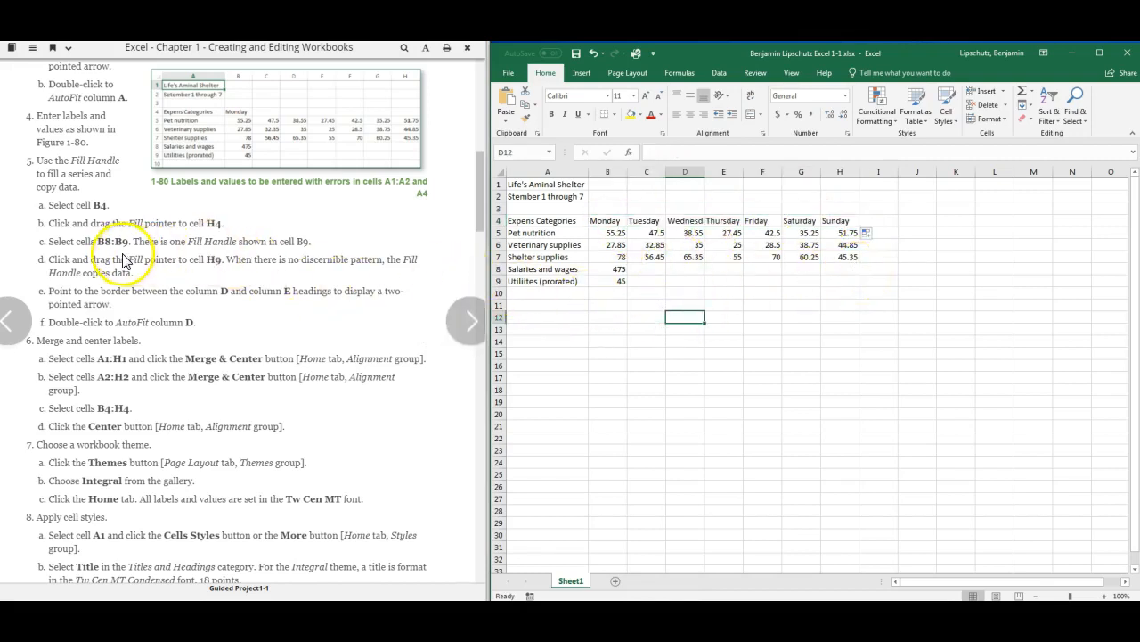
# Copy the salaries and utilities amounts in B8:B9 across through H9 and AutoFit column D
pyautogui.click(616, 280)
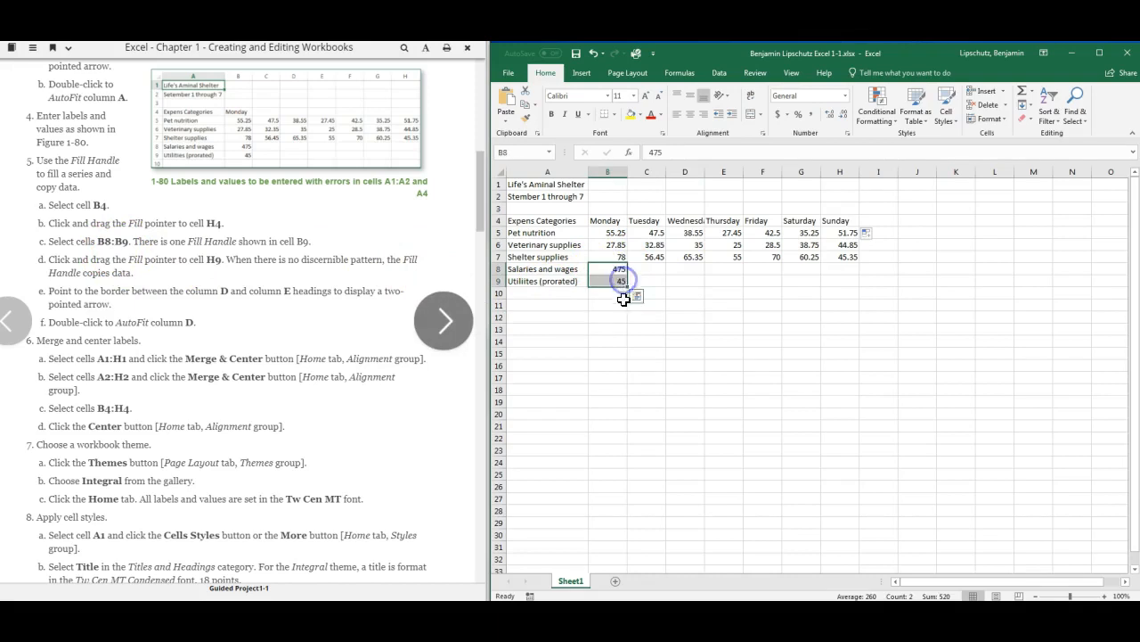
pyautogui.moveTo(626, 287); pyautogui.dragTo(854, 284)
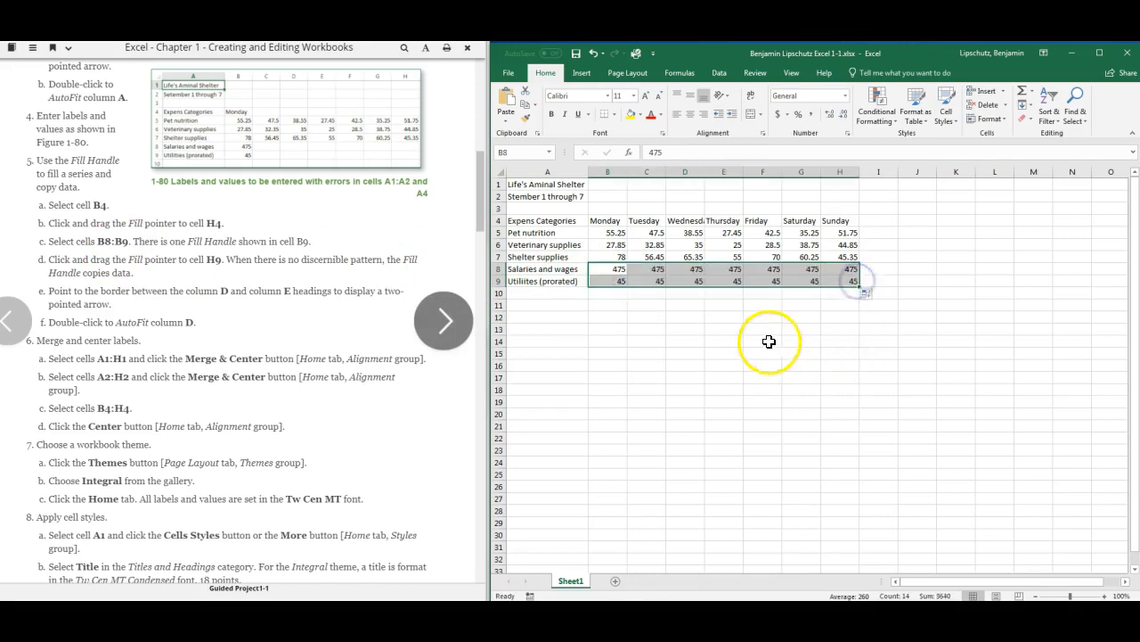
pyautogui.click(753, 364)
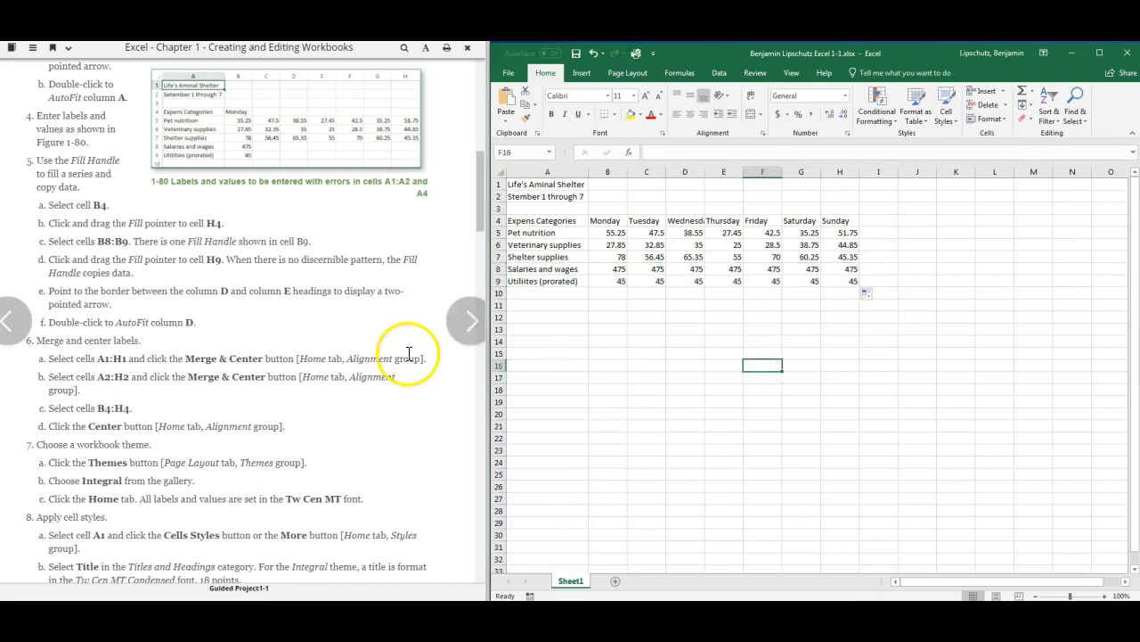
pyautogui.click(696, 221)
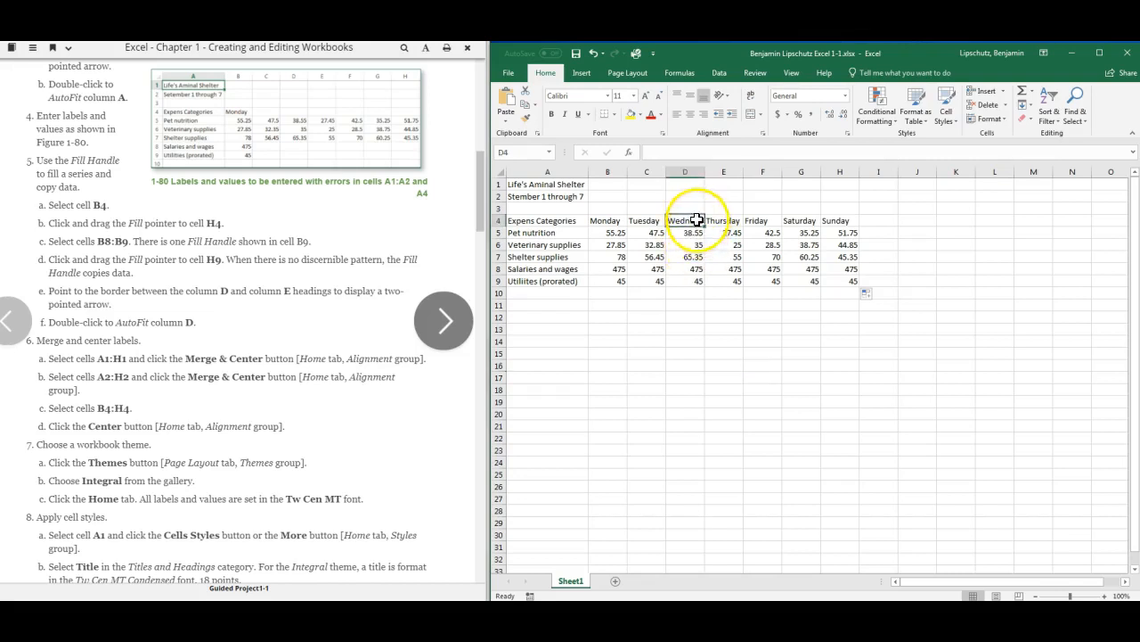
pyautogui.doubleClick(705, 174)
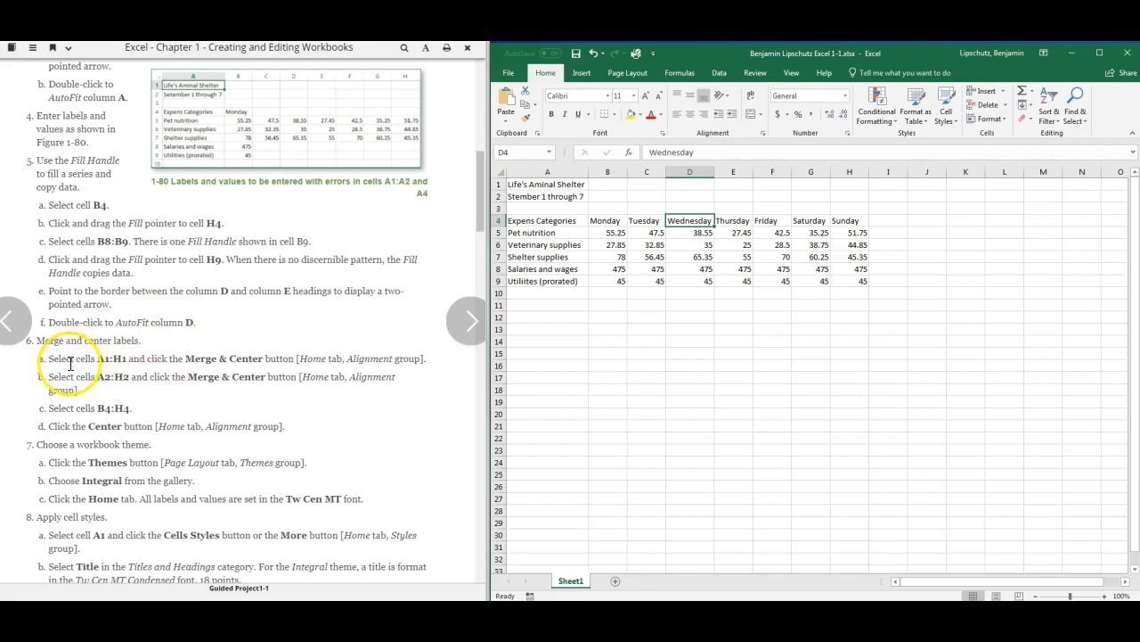
# Merge and center the shelter title across A1:H1 and the date line across A2:H2
pyautogui.click(545, 185)
pyautogui.moveTo(546, 185); pyautogui.dragTo(840, 182)
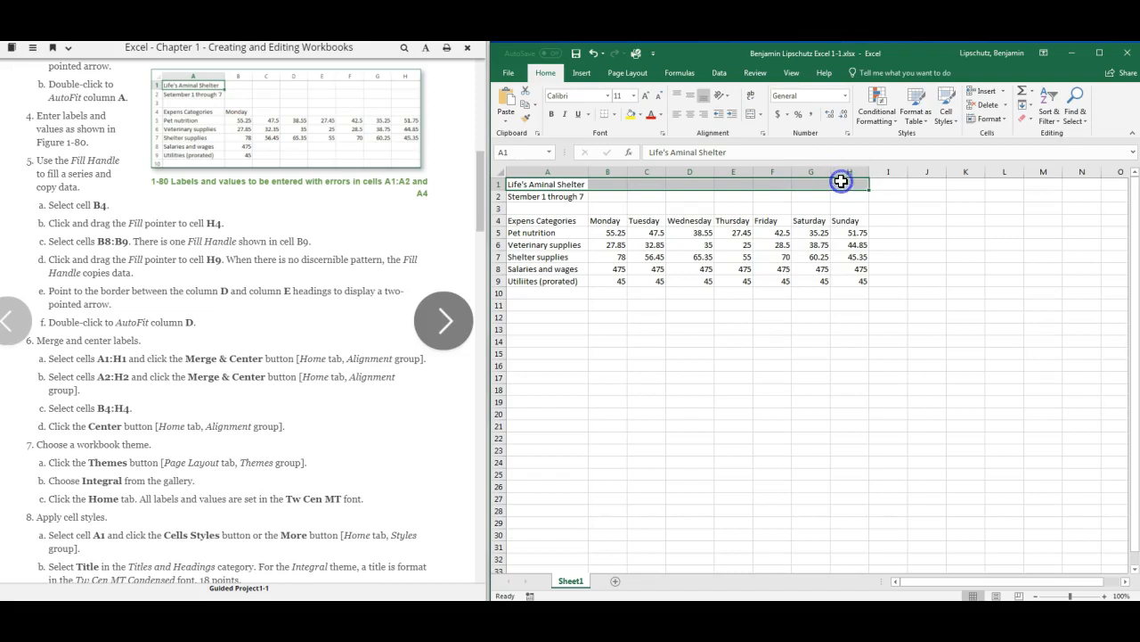
pyautogui.click(753, 116)
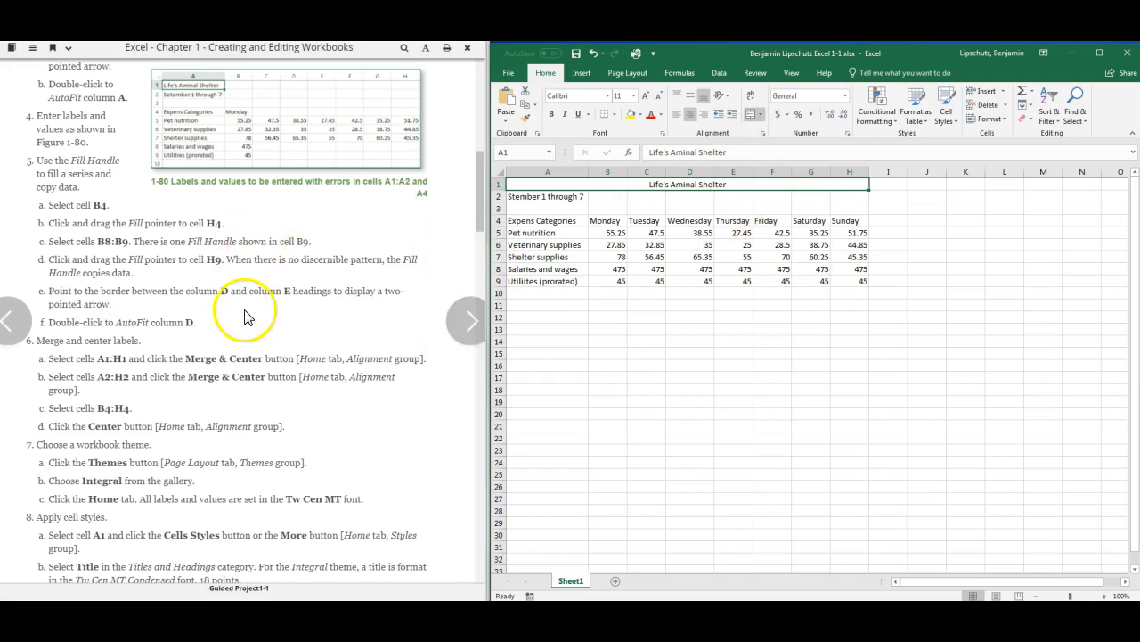
pyautogui.click(563, 198)
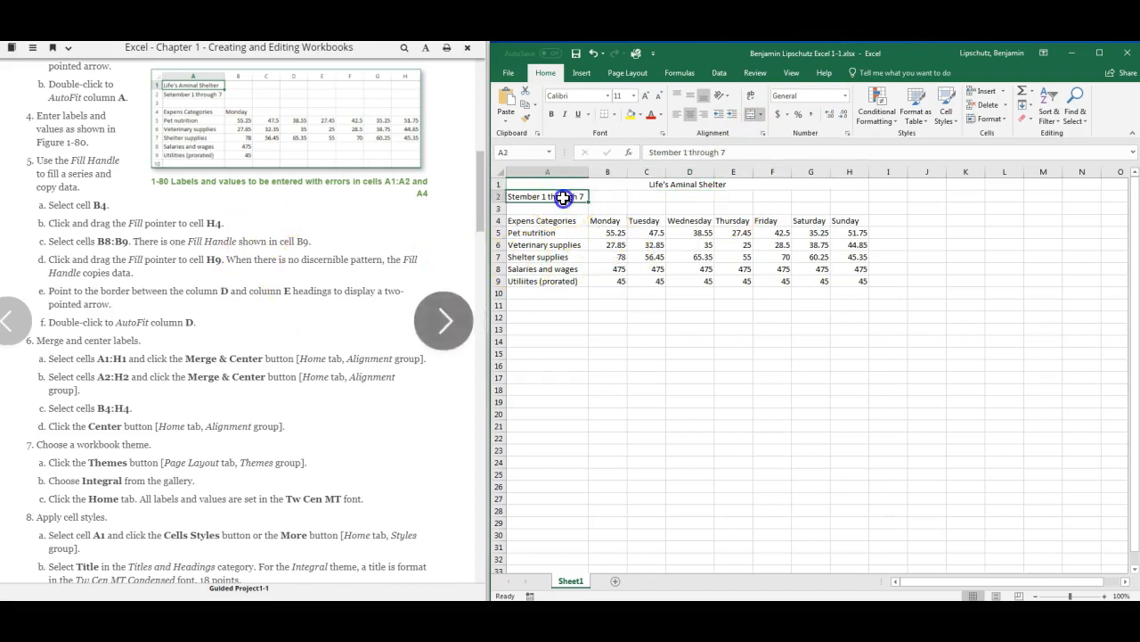
pyautogui.moveTo(617, 202); pyautogui.dragTo(859, 197)
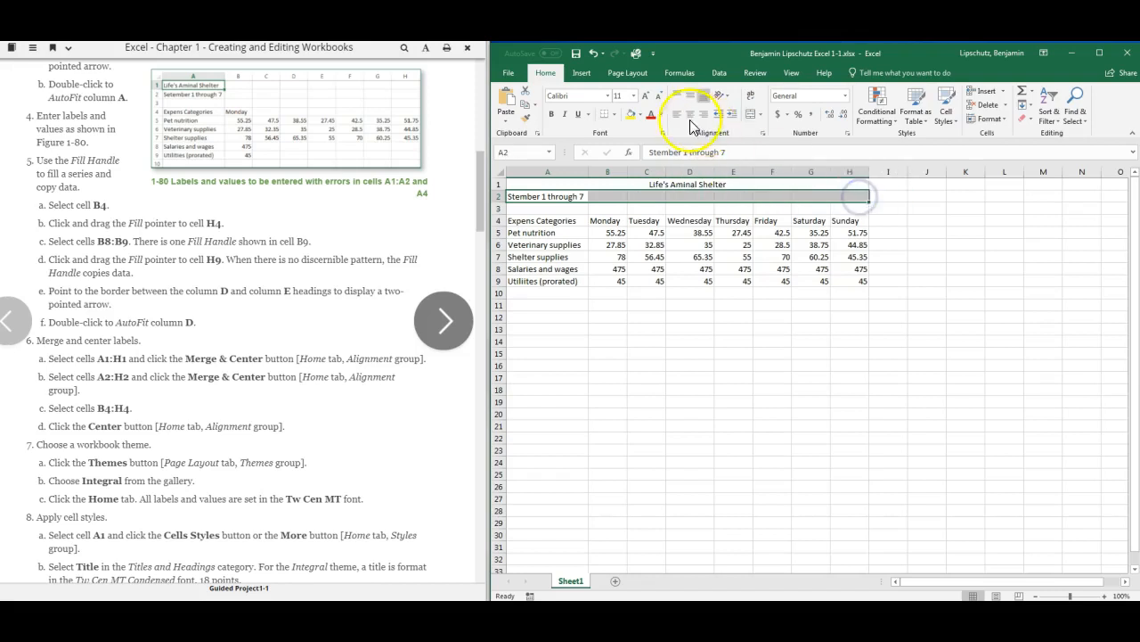
pyautogui.click(751, 116)
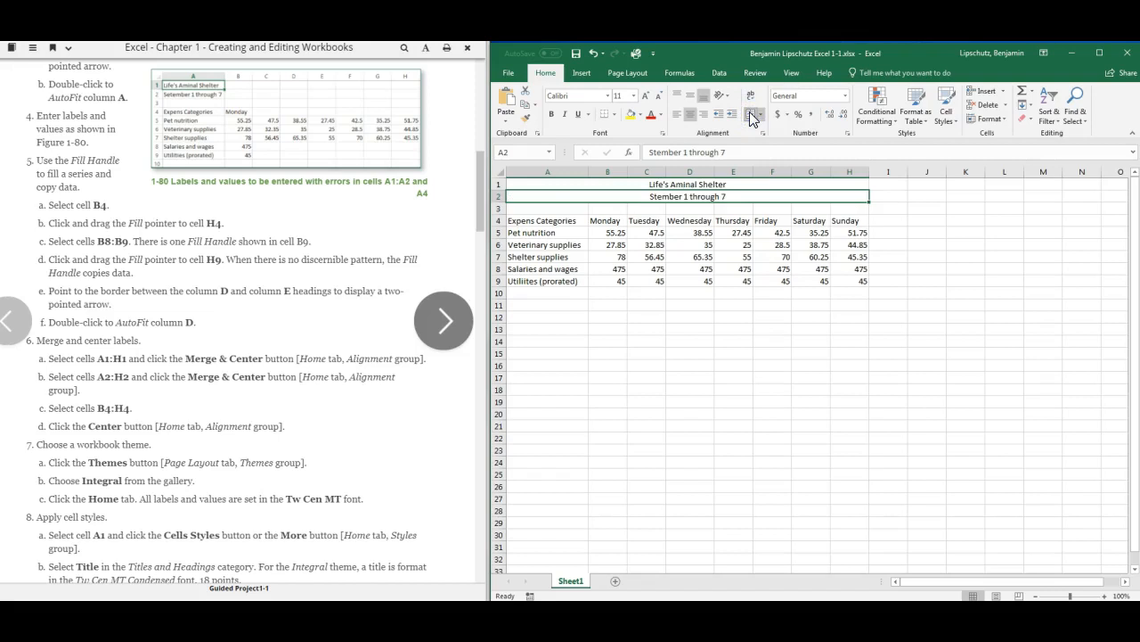
pyautogui.click(698, 245)
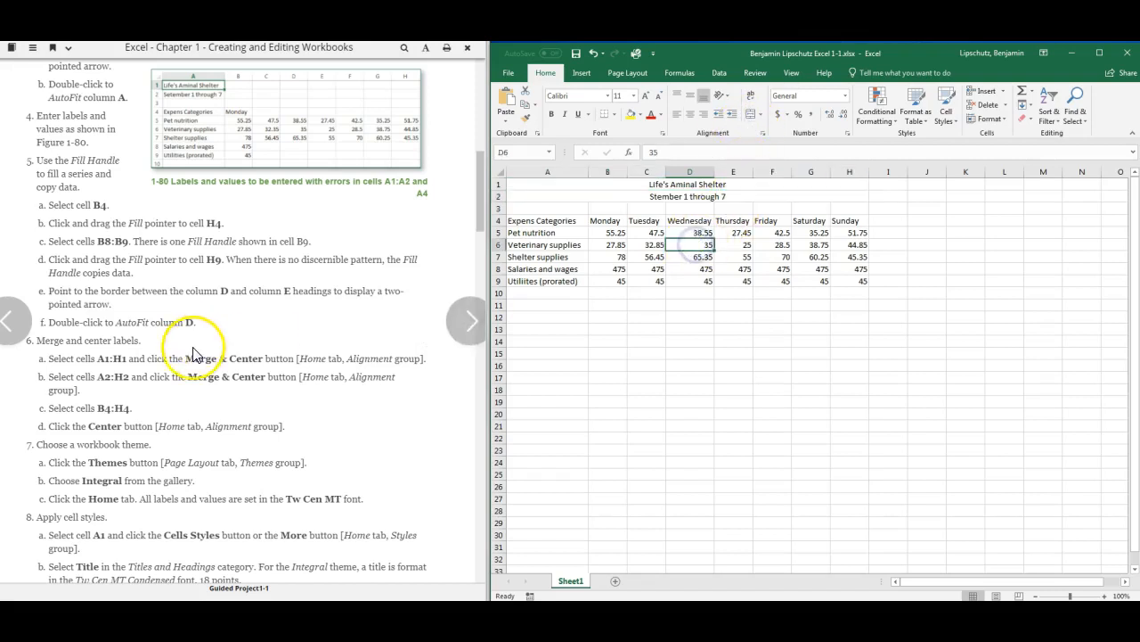
# Center the weekday labels in B4:H4
pyautogui.click(612, 223)
pyautogui.moveTo(612, 223); pyautogui.dragTo(848, 217)
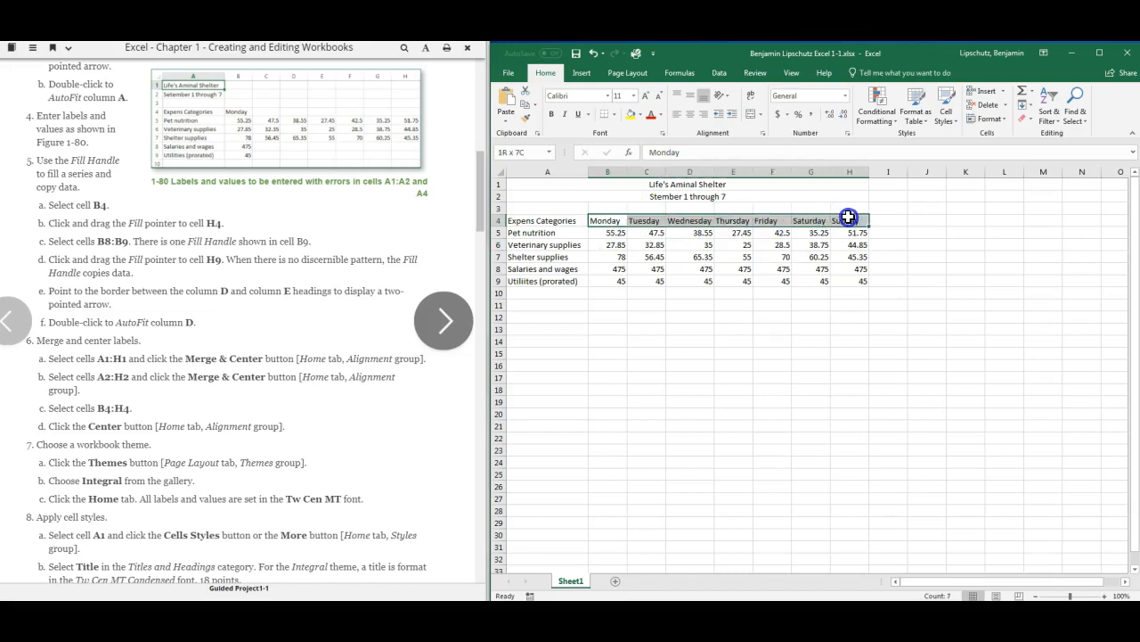
pyautogui.click(690, 114)
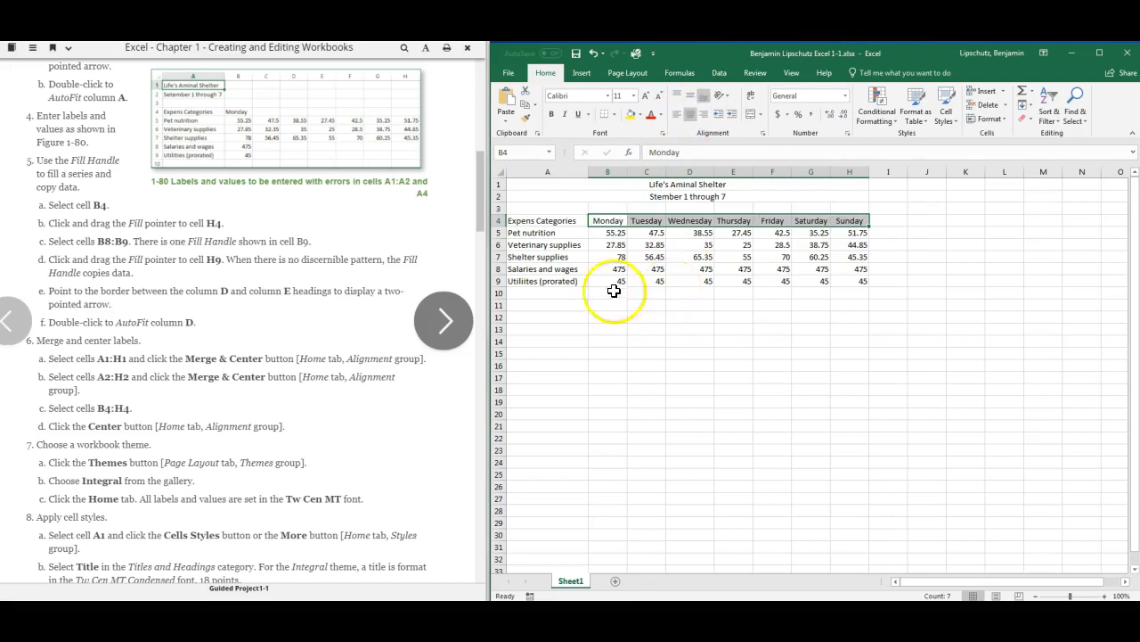
# Apply the Integral theme to the workbook
pyautogui.scroll(-4, 326, 158)
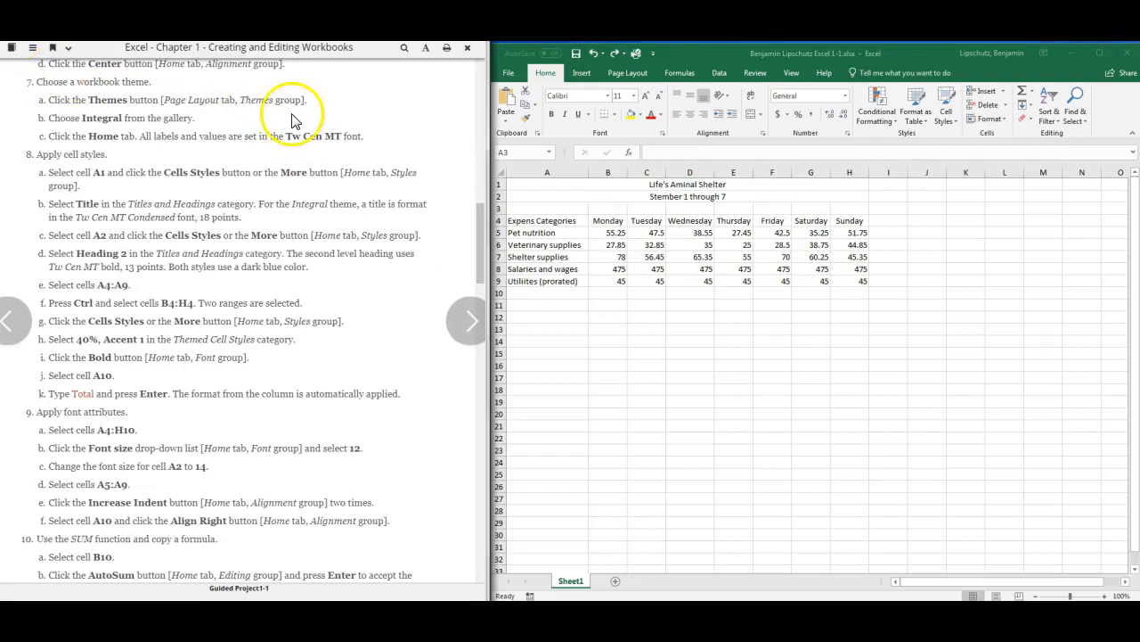
pyautogui.click(632, 77)
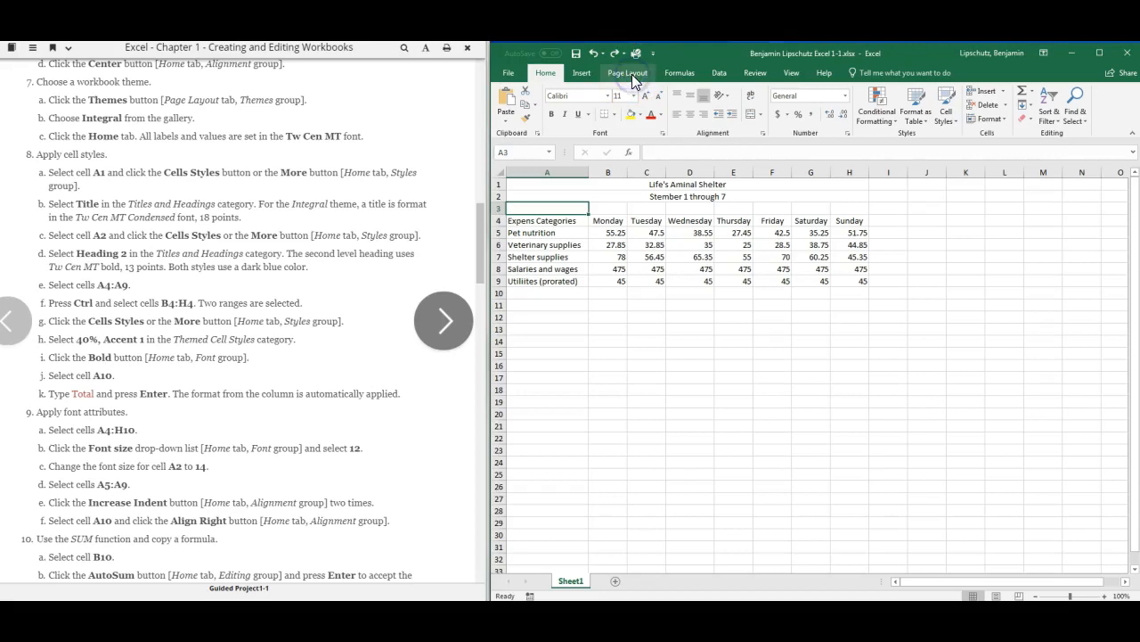
pyautogui.click(633, 76)
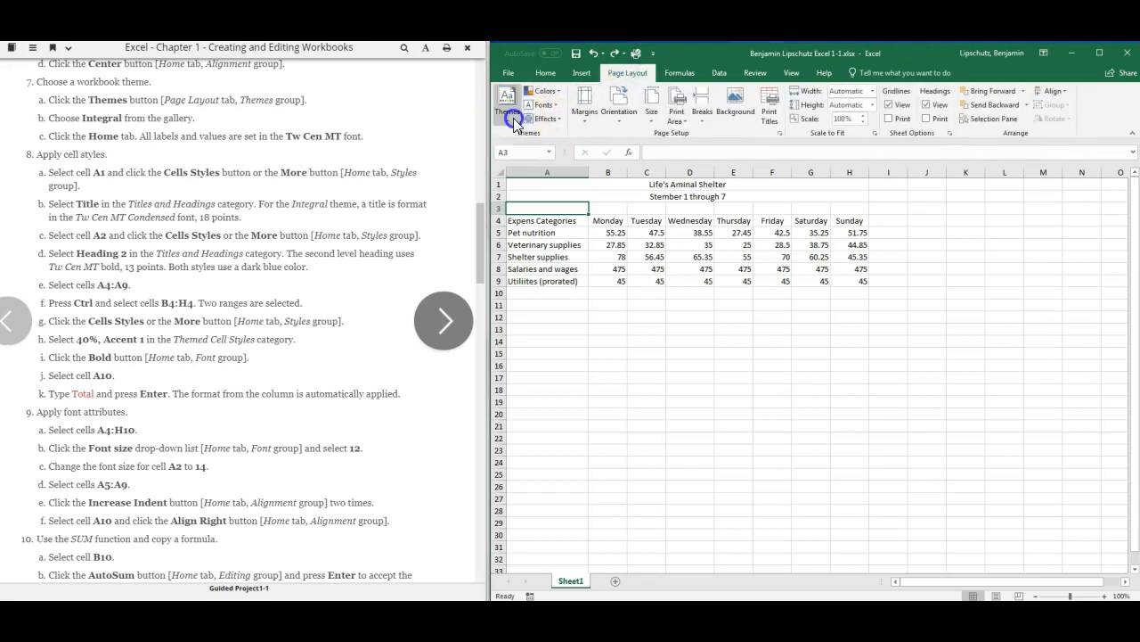
pyautogui.click(513, 120)
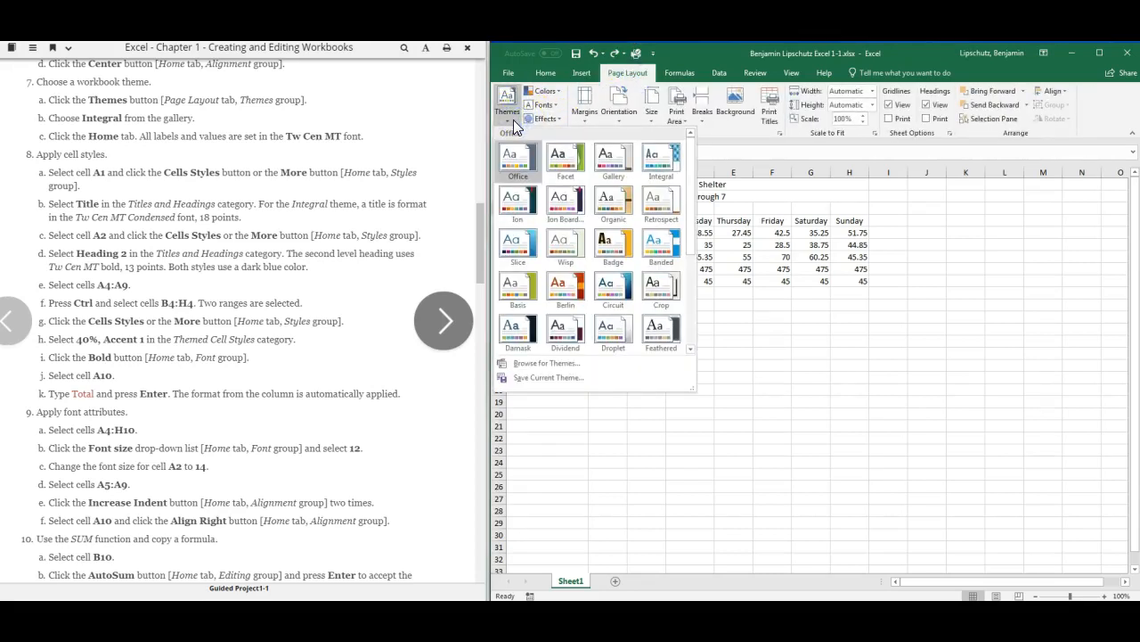
pyautogui.click(670, 171)
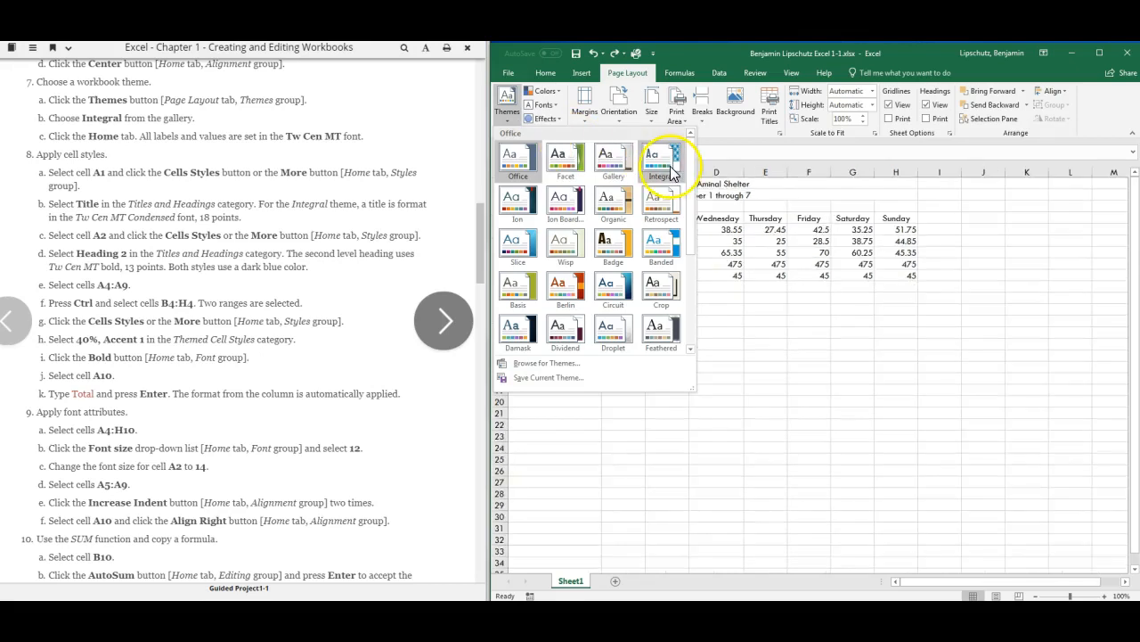
pyautogui.click(546, 72)
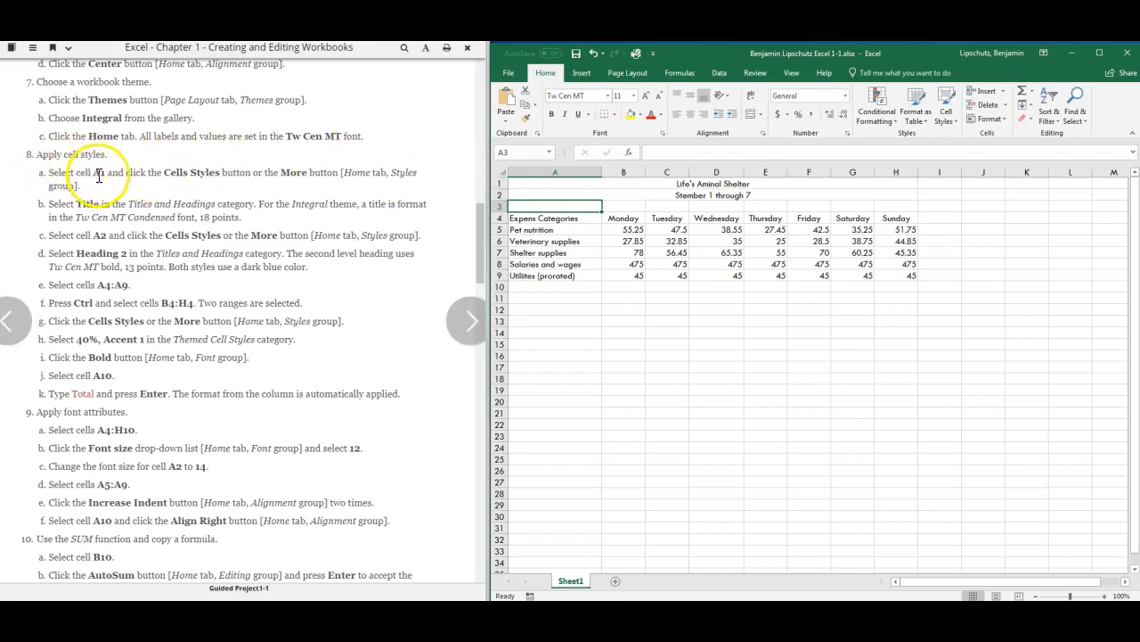
# Apply the Title cell style to the merged cell A1 and the Heading 2 style to A2
pyautogui.click(642, 184)
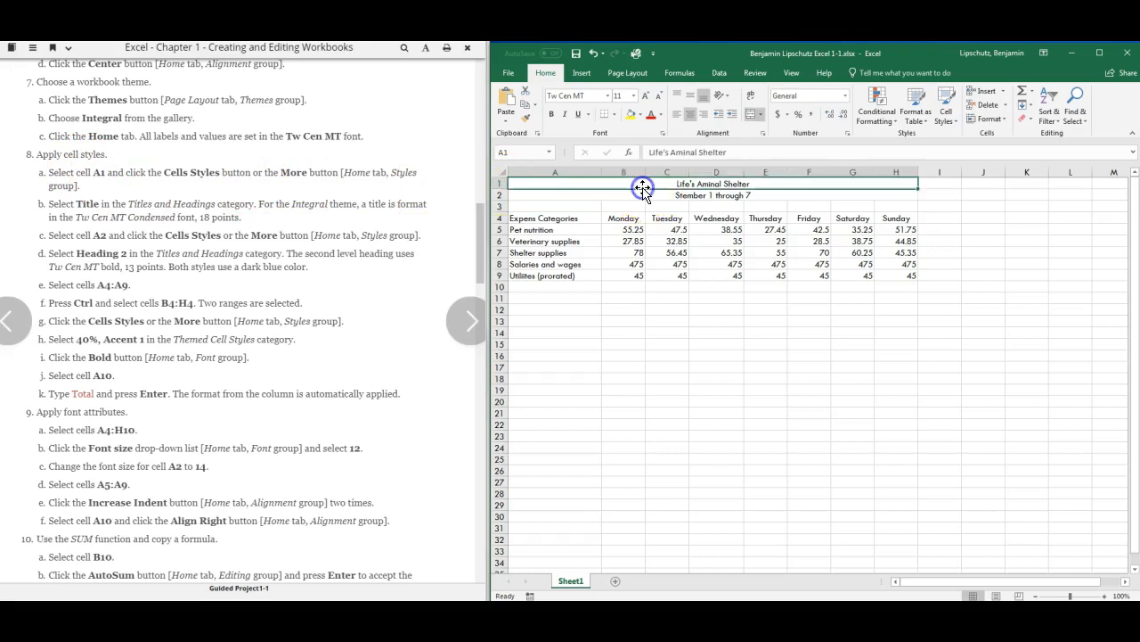
pyautogui.click(945, 123)
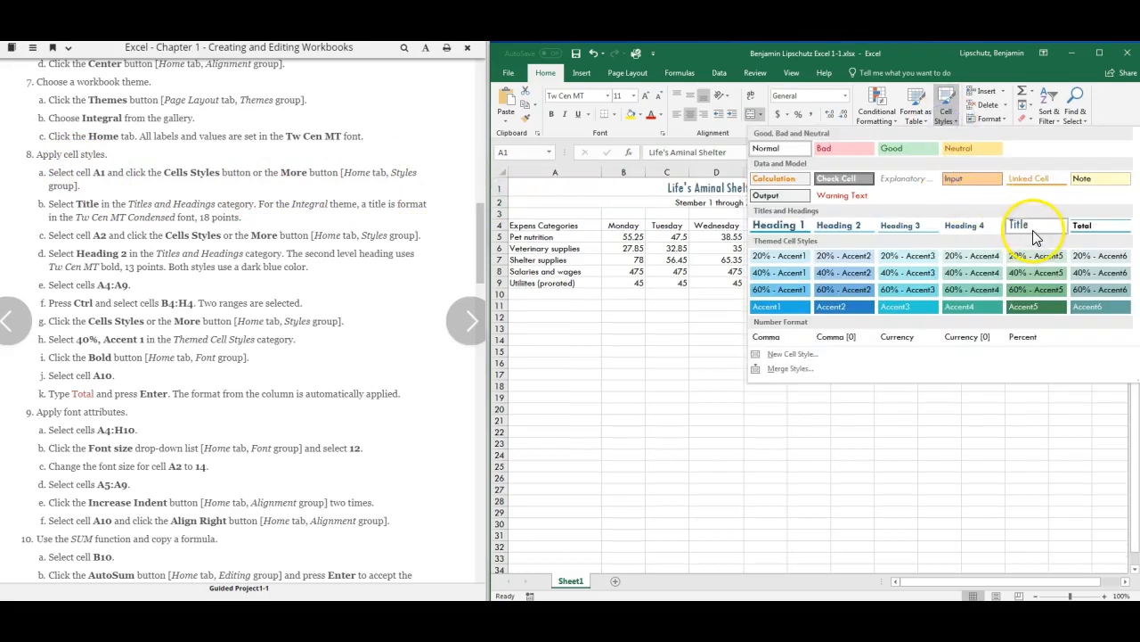
pyautogui.click(1032, 228)
pyautogui.click(747, 203)
pyautogui.click(943, 124)
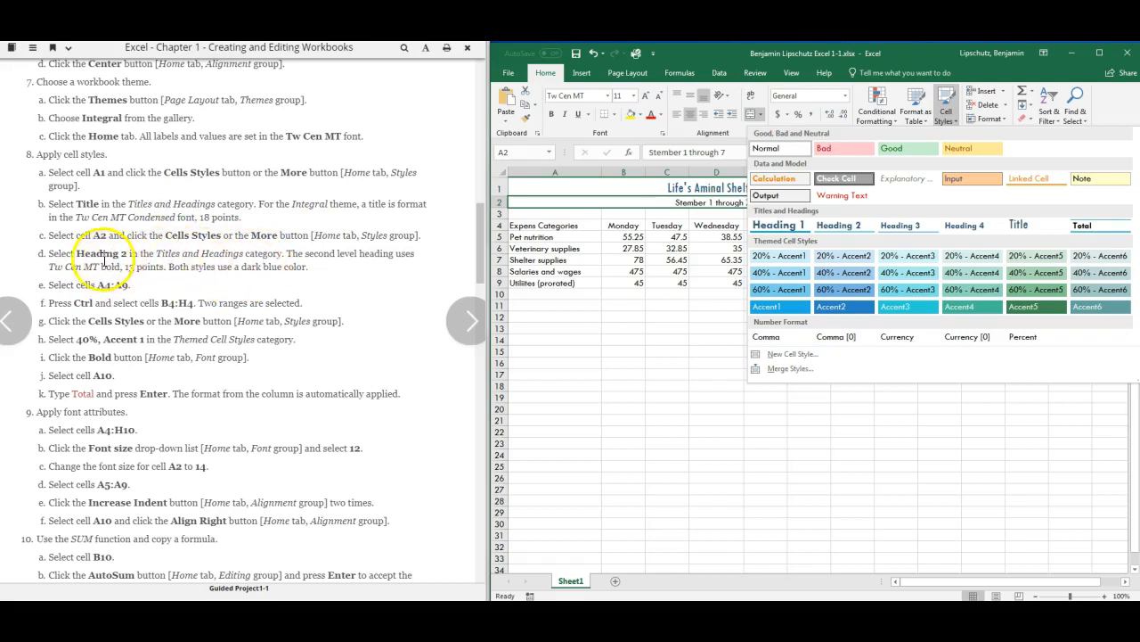
pyautogui.click(837, 224)
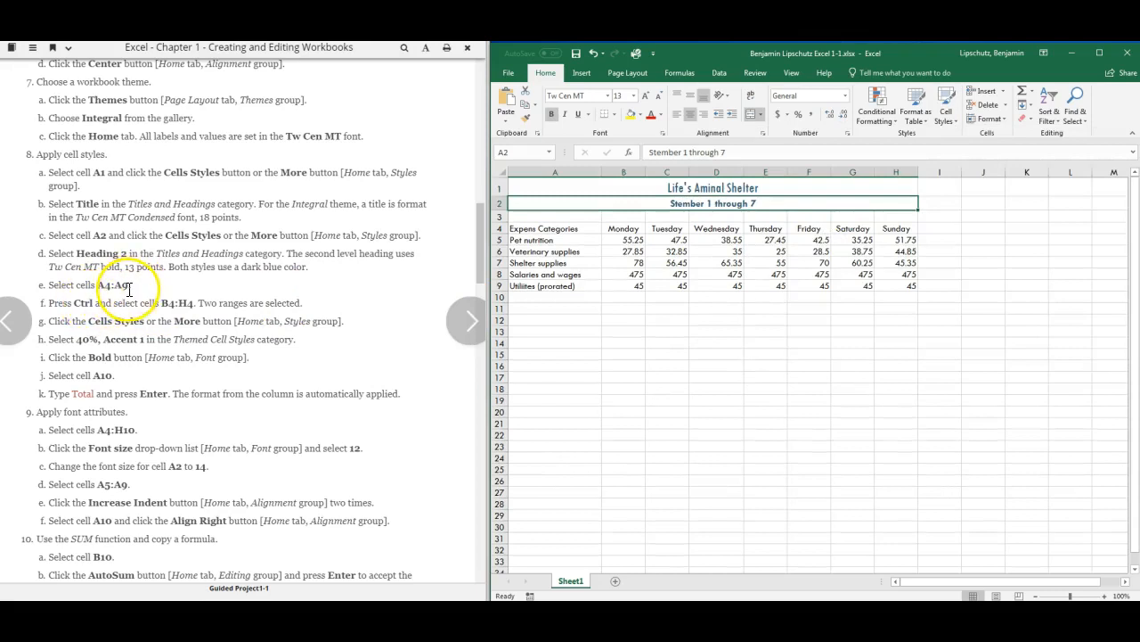
# Format the category labels in A4:A9 and the weekdays in B4:H4 with the 40% - Accent1 cell style and bold
pyautogui.moveTo(554, 226); pyautogui.dragTo(549, 282)
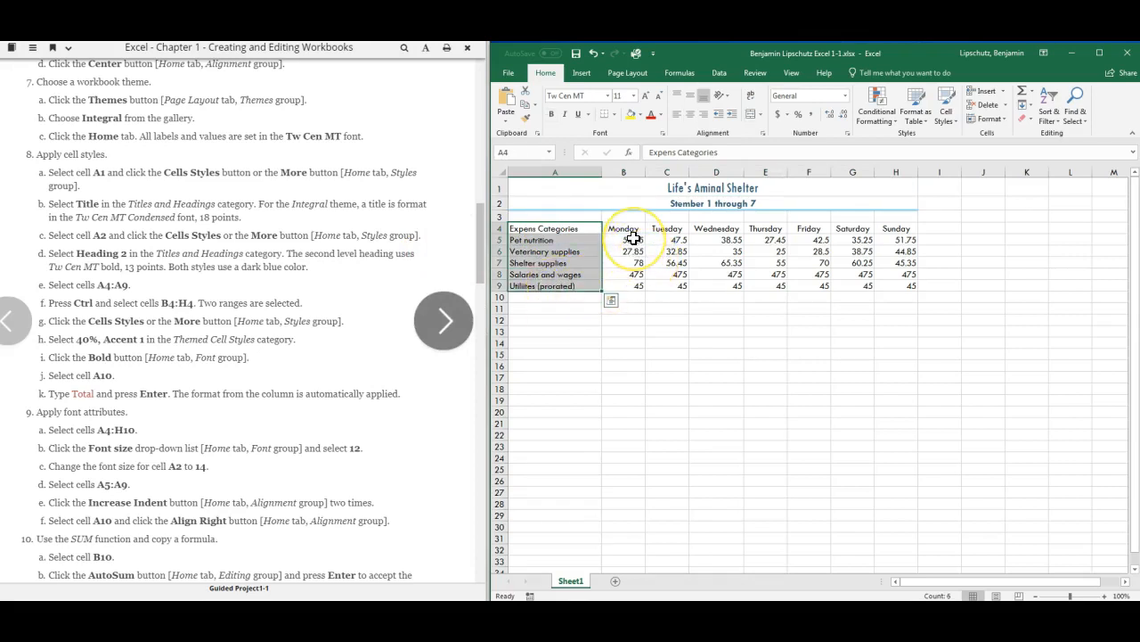
pyautogui.moveTo(633, 229); pyautogui.dragTo(887, 228)
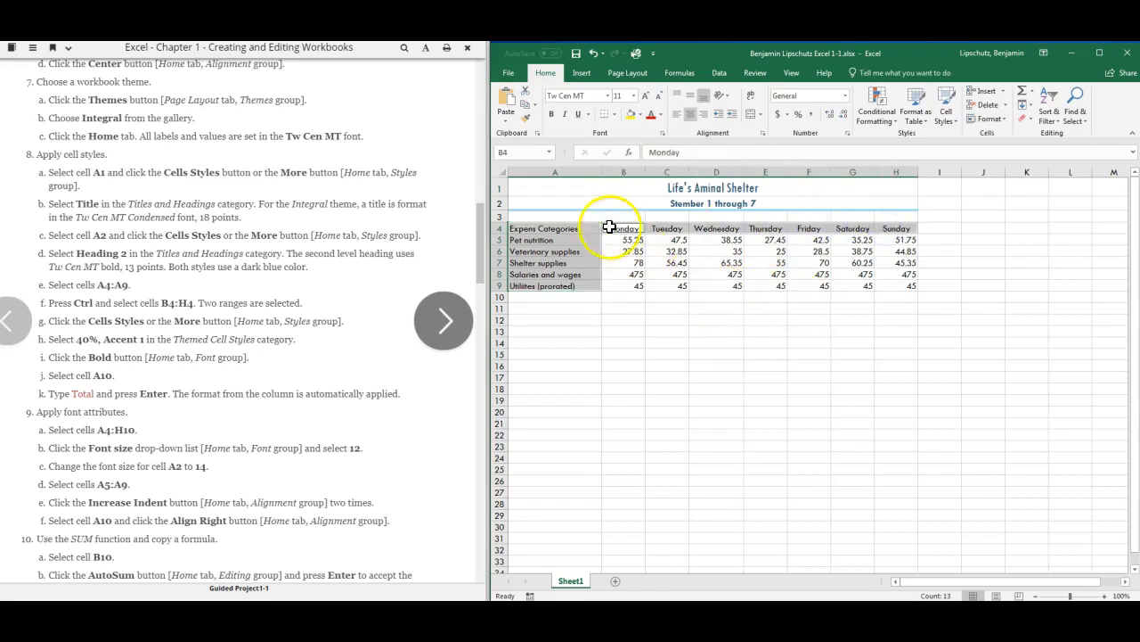
pyautogui.click(947, 114)
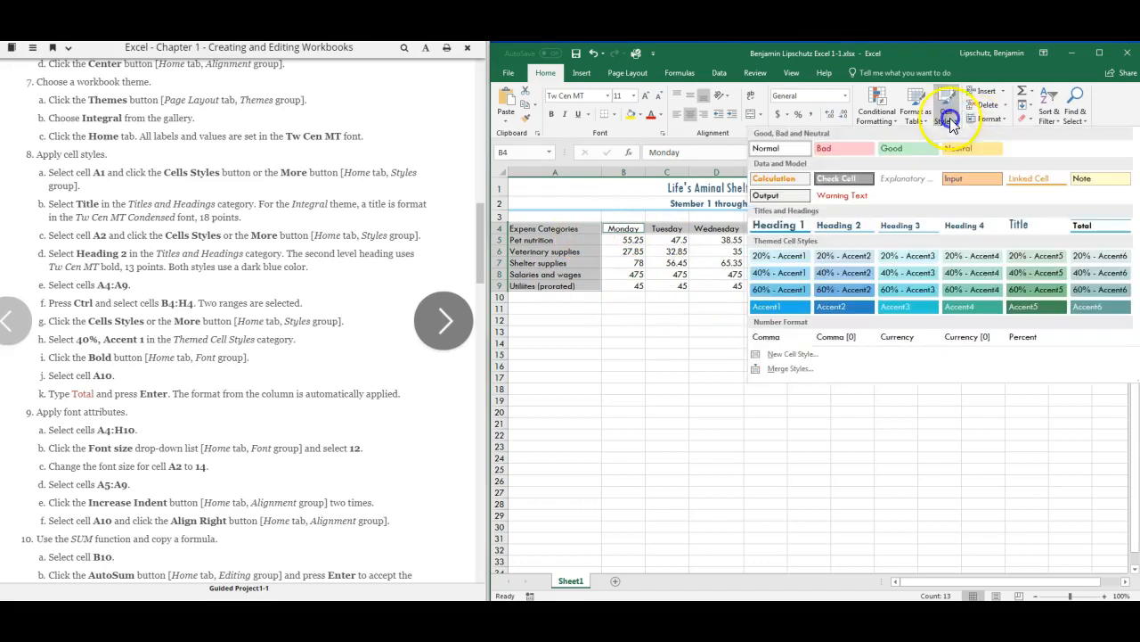
pyautogui.click(798, 270)
pyautogui.click(423, 405)
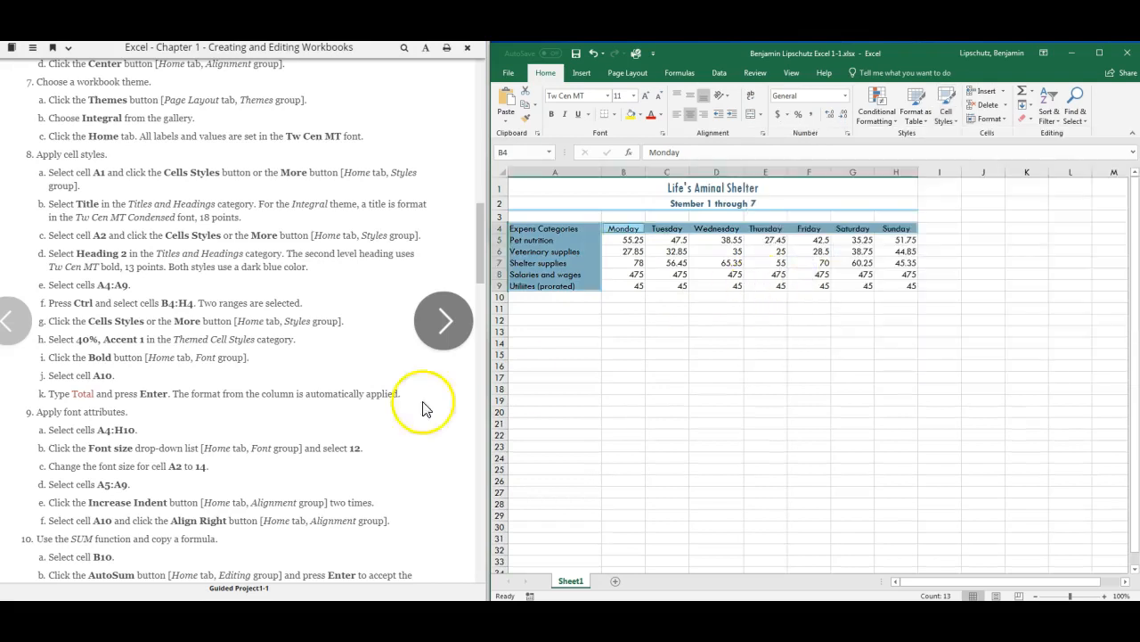
pyautogui.click(553, 116)
pyautogui.click(617, 308)
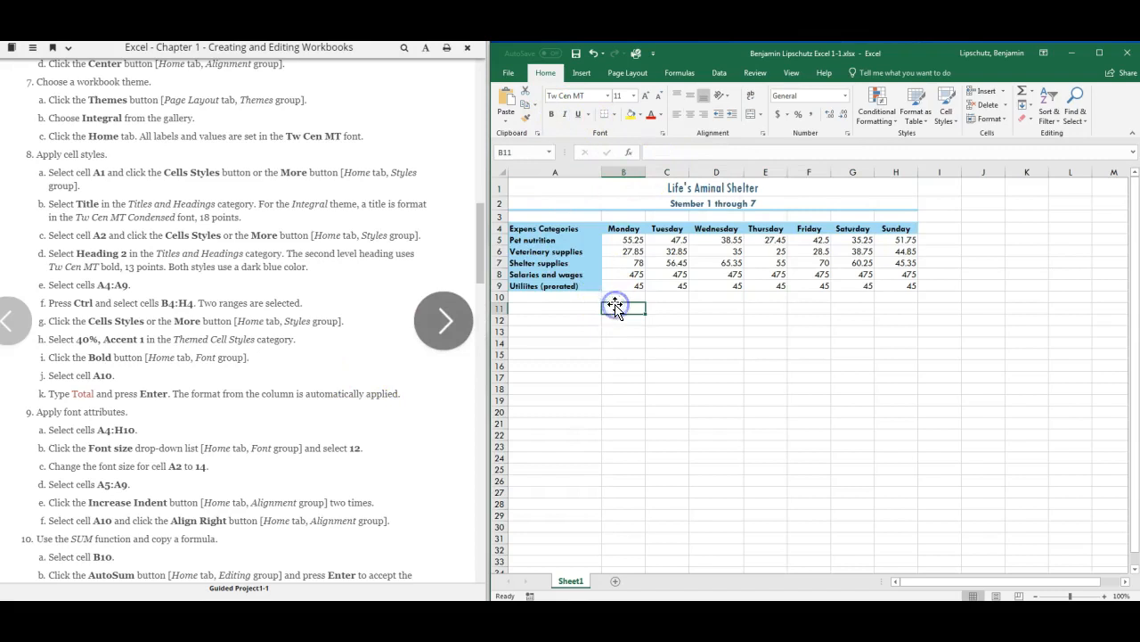
# Enter the label "Total" in cell A10 below the expense categories
pyautogui.click(565, 297)
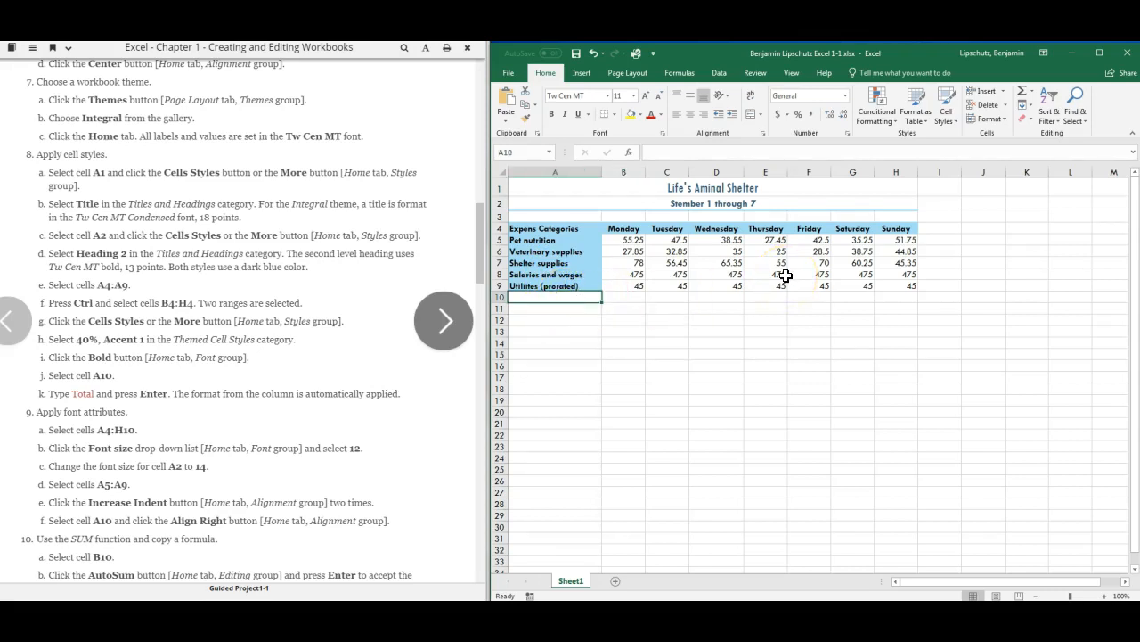
pyautogui.write('T')
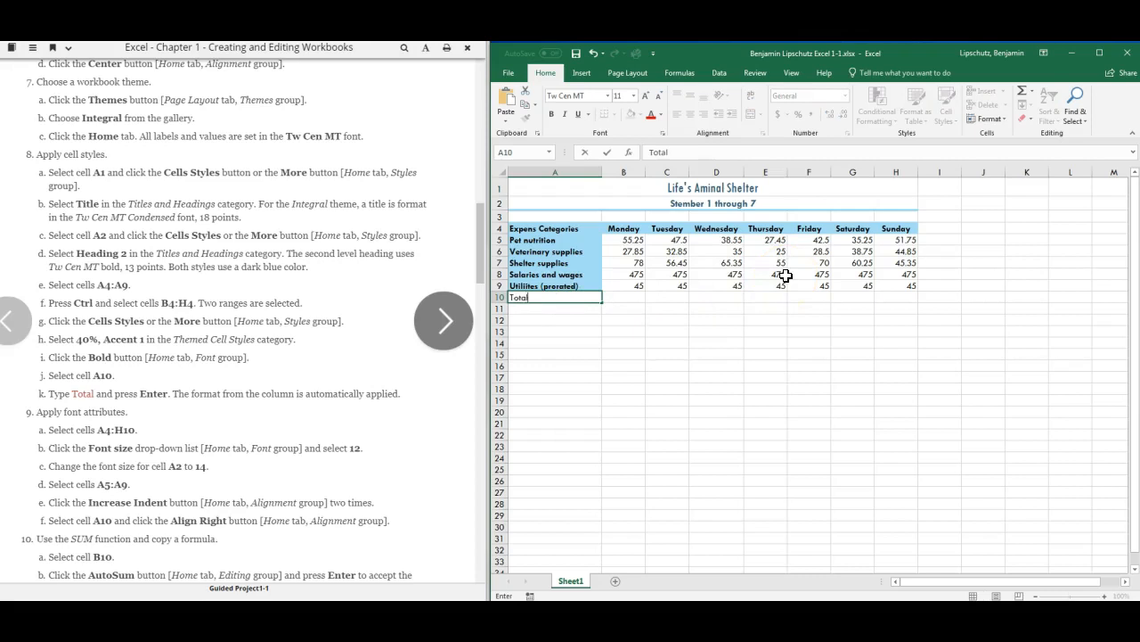
pyautogui.write('otal')
pyautogui.press('Return')
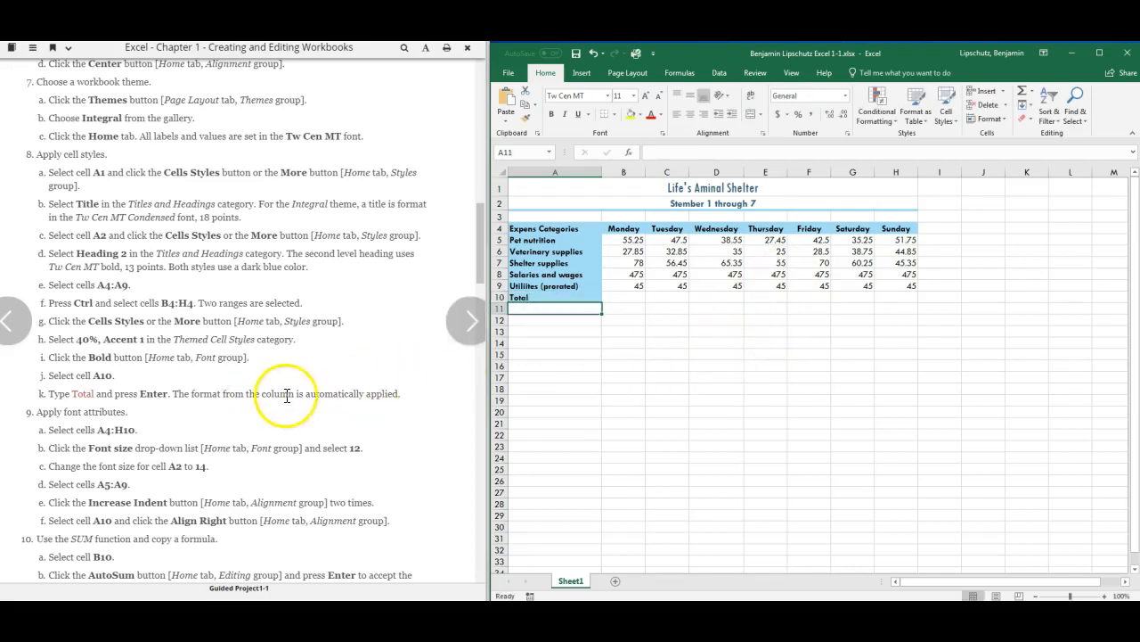
# Set the font size of the expense table A4:H10 to 12 as instructed in step 9 of the textbook
pyautogui.click(341, 393)
pyautogui.scroll(-5, 341, 393)
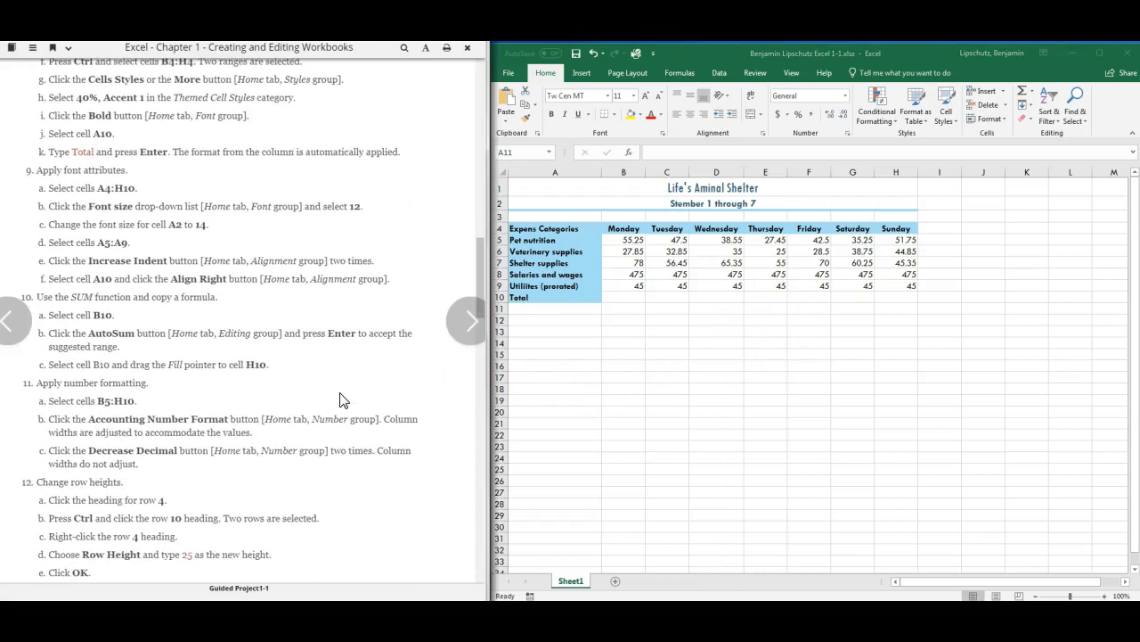
pyautogui.scroll(-1, 341, 396)
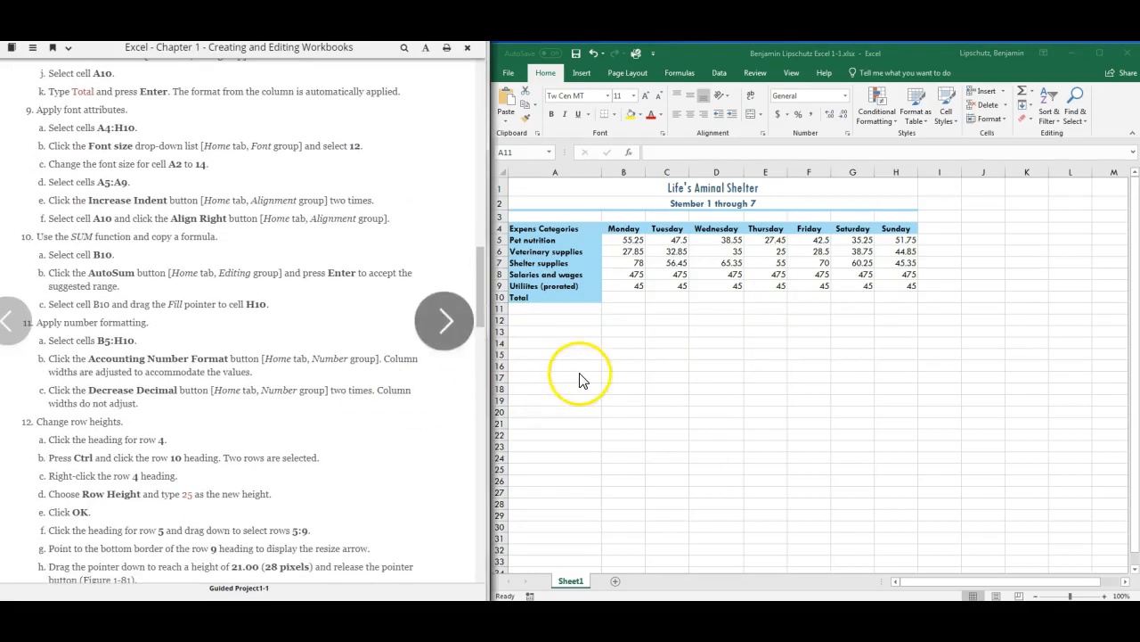
pyautogui.click(565, 229)
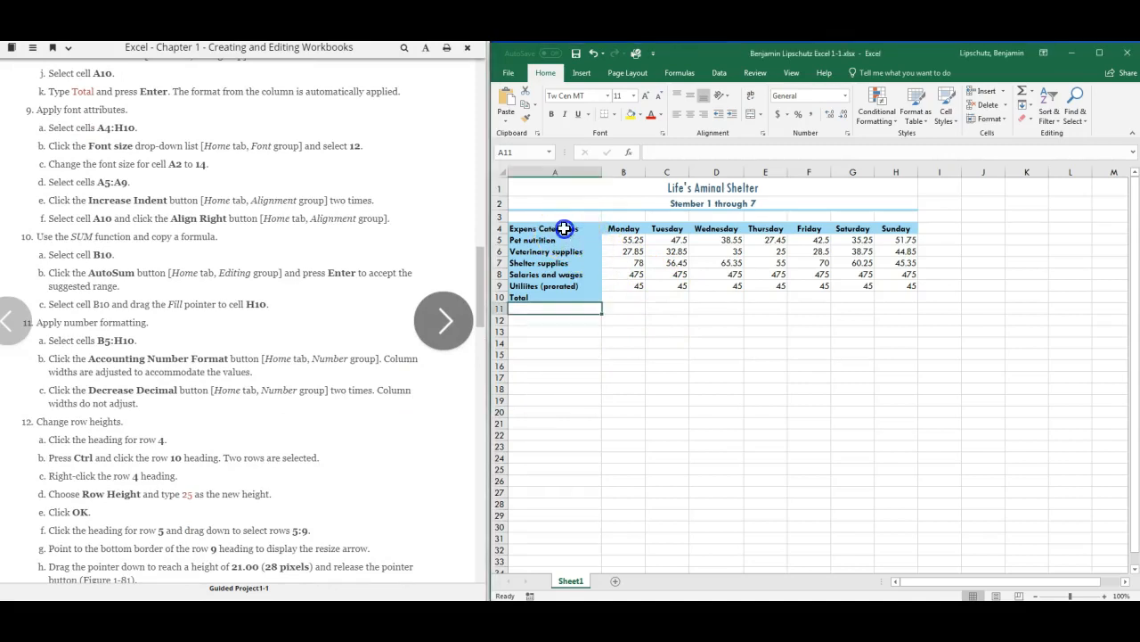
pyautogui.moveTo(561, 228); pyautogui.dragTo(879, 301)
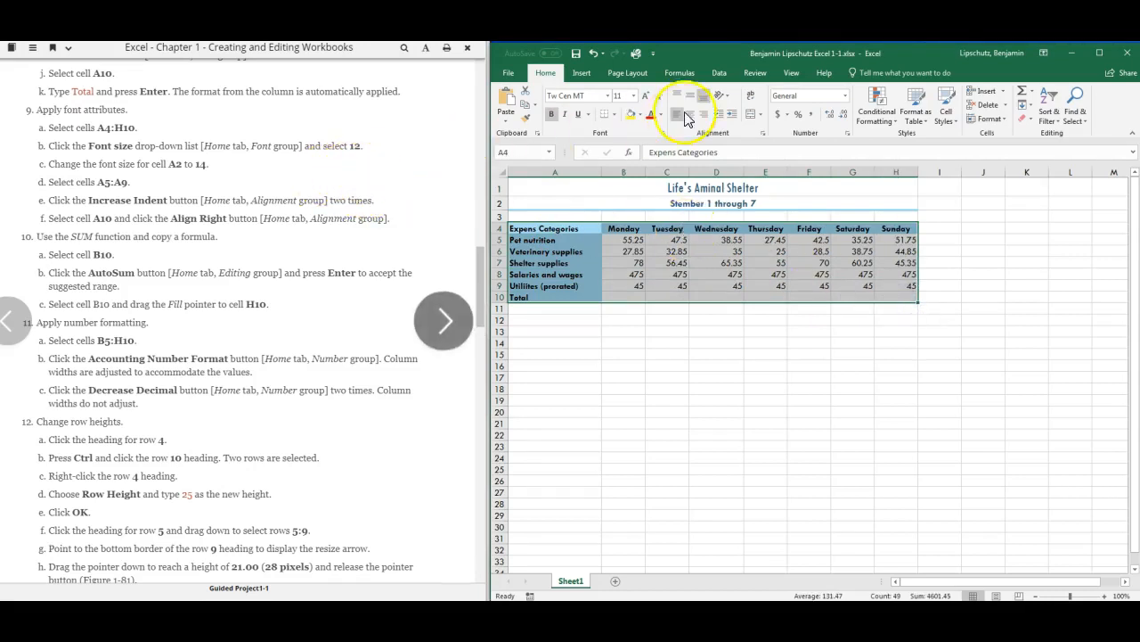
pyautogui.click(633, 95)
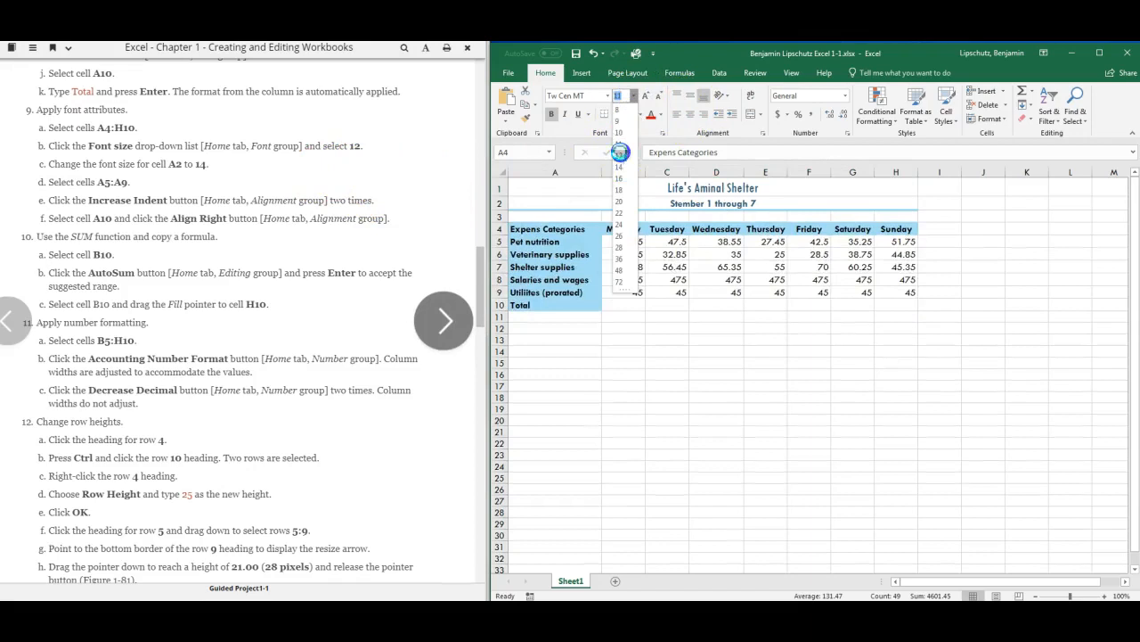
pyautogui.click(620, 153)
pyautogui.click(630, 241)
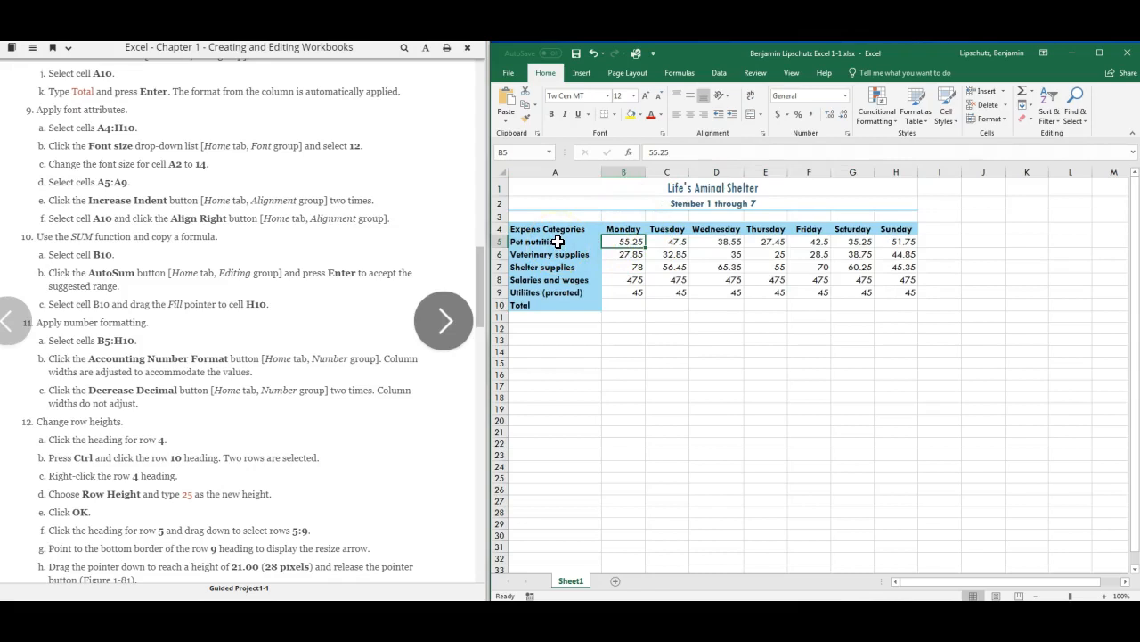
# Set the font size of the date line in cell A2 to 14
pyautogui.click(602, 203)
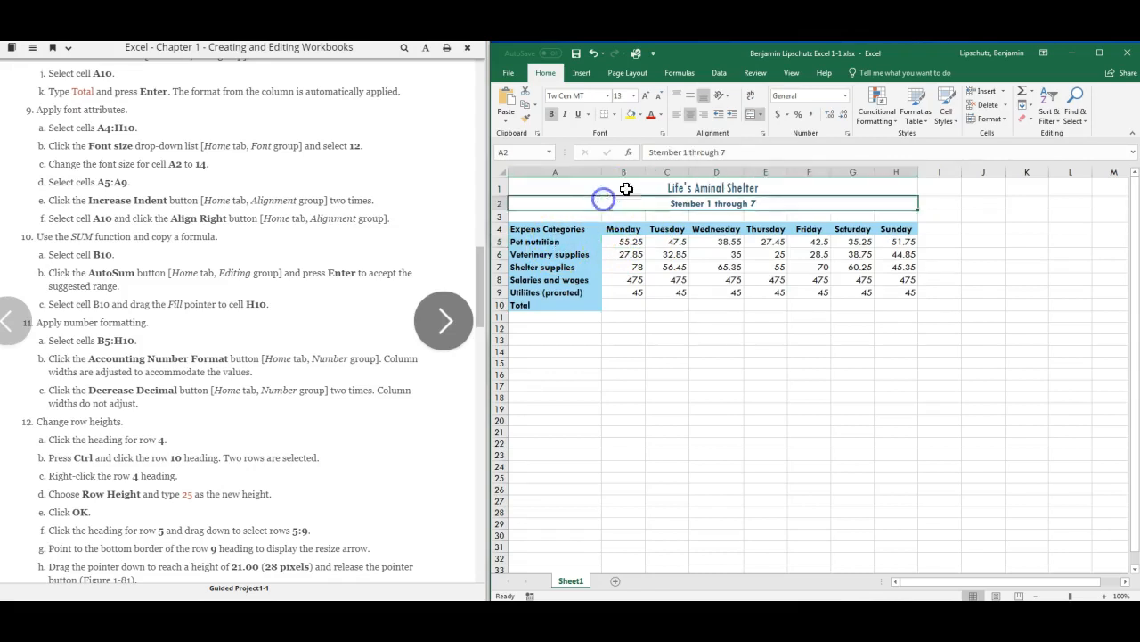
pyautogui.click(632, 95)
pyautogui.click(618, 165)
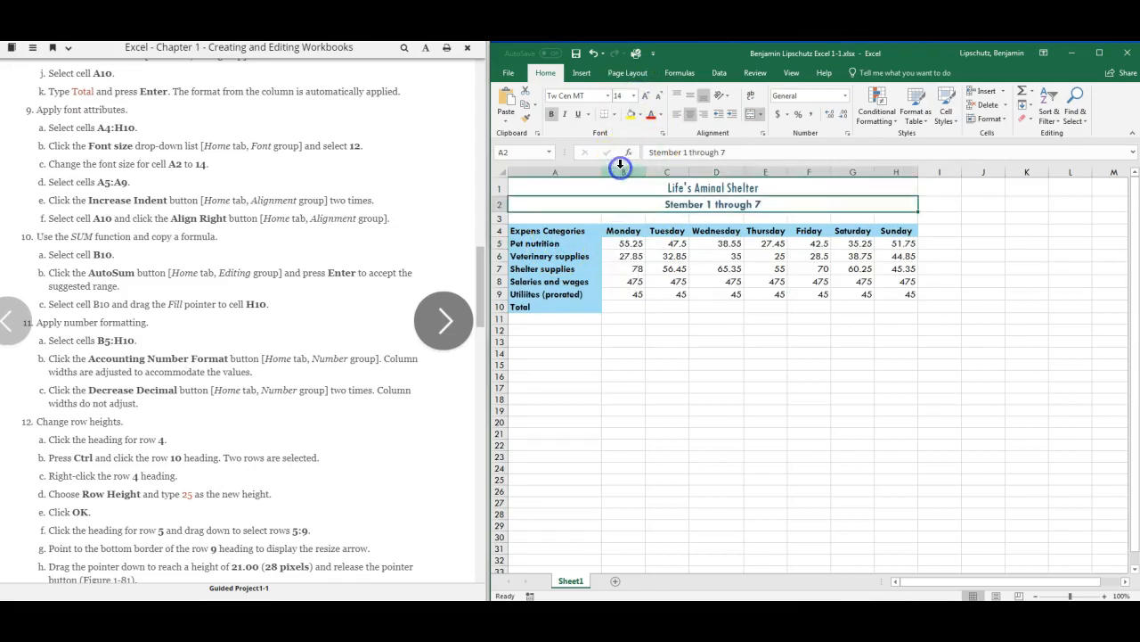
pyautogui.click(667, 268)
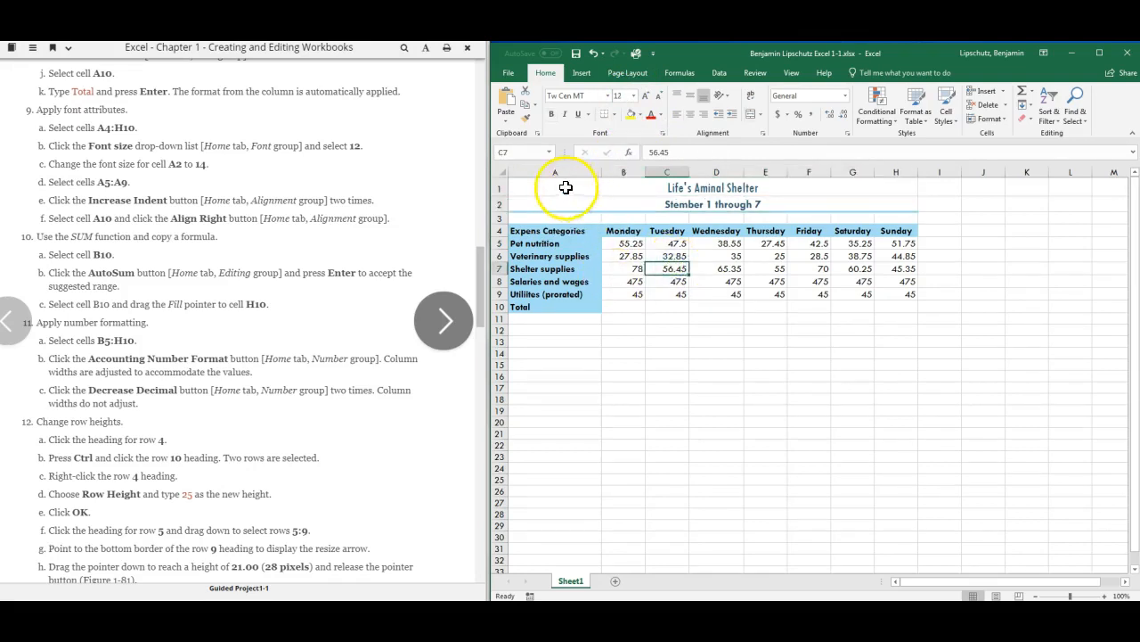
# Indent the category labels in A5:A9 by two levels and right-align the "Total" label in A10
pyautogui.moveTo(553, 244); pyautogui.dragTo(543, 297)
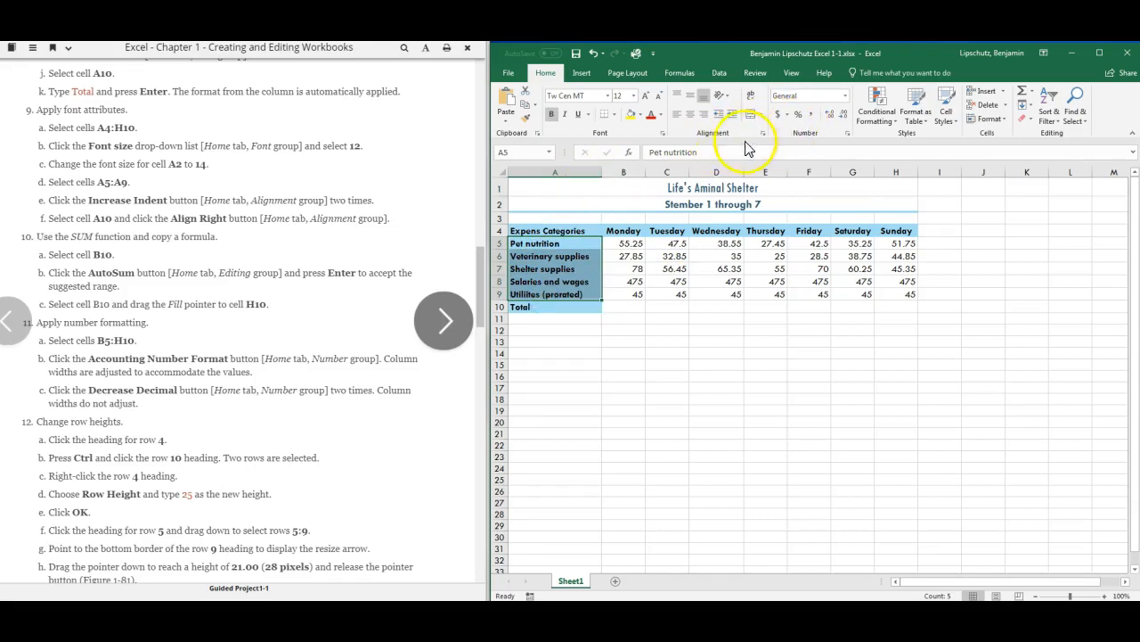
pyautogui.click(732, 116)
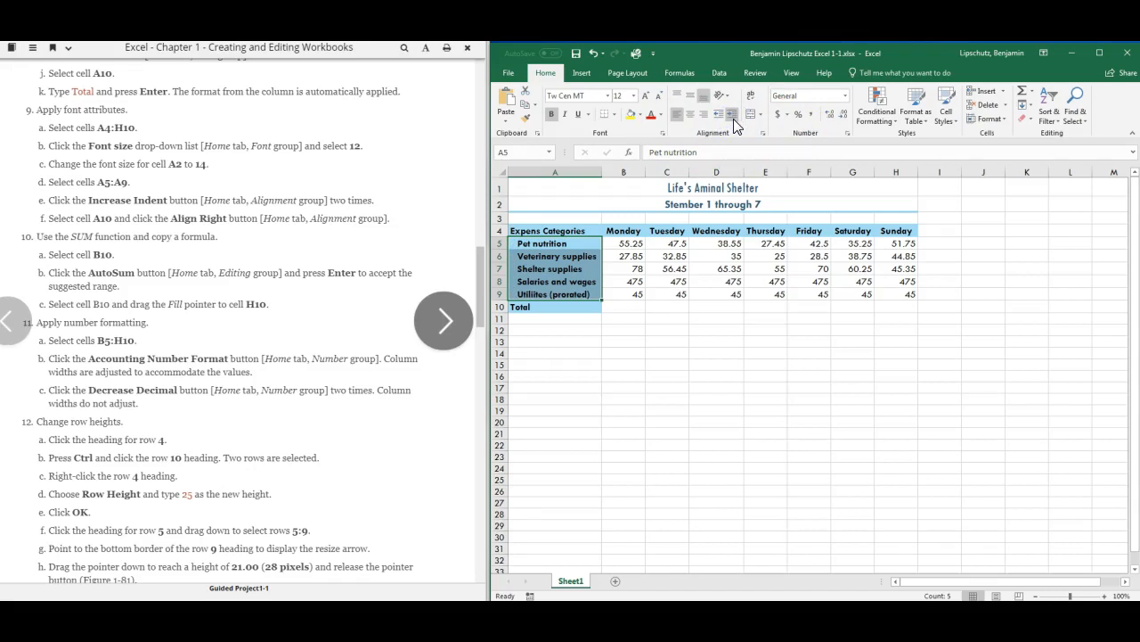
pyautogui.click(732, 116)
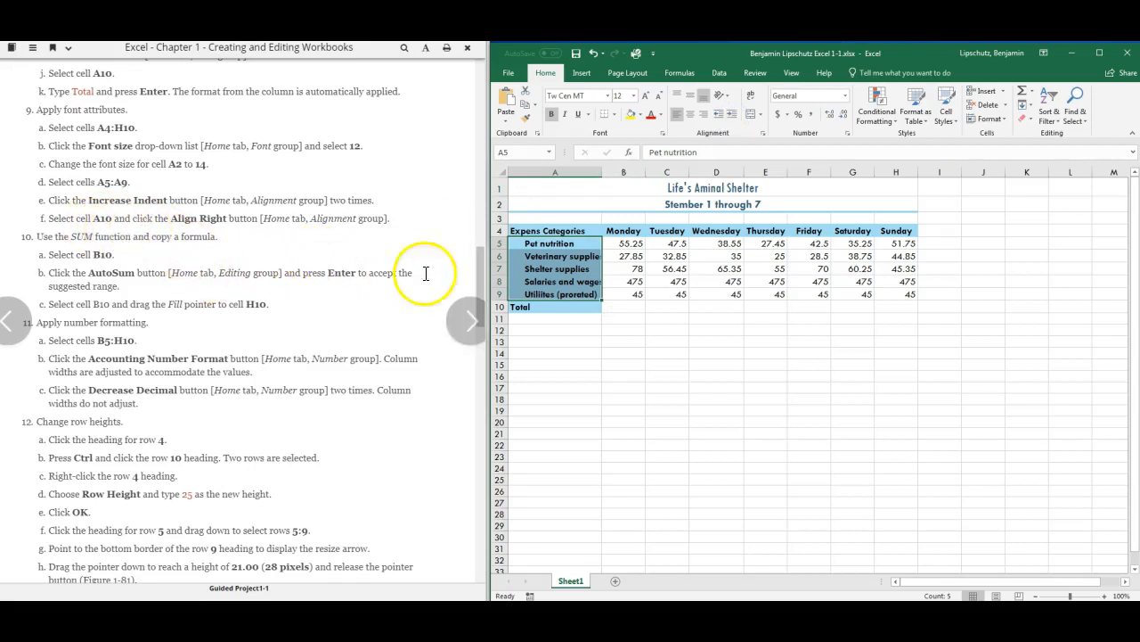
pyautogui.click(578, 309)
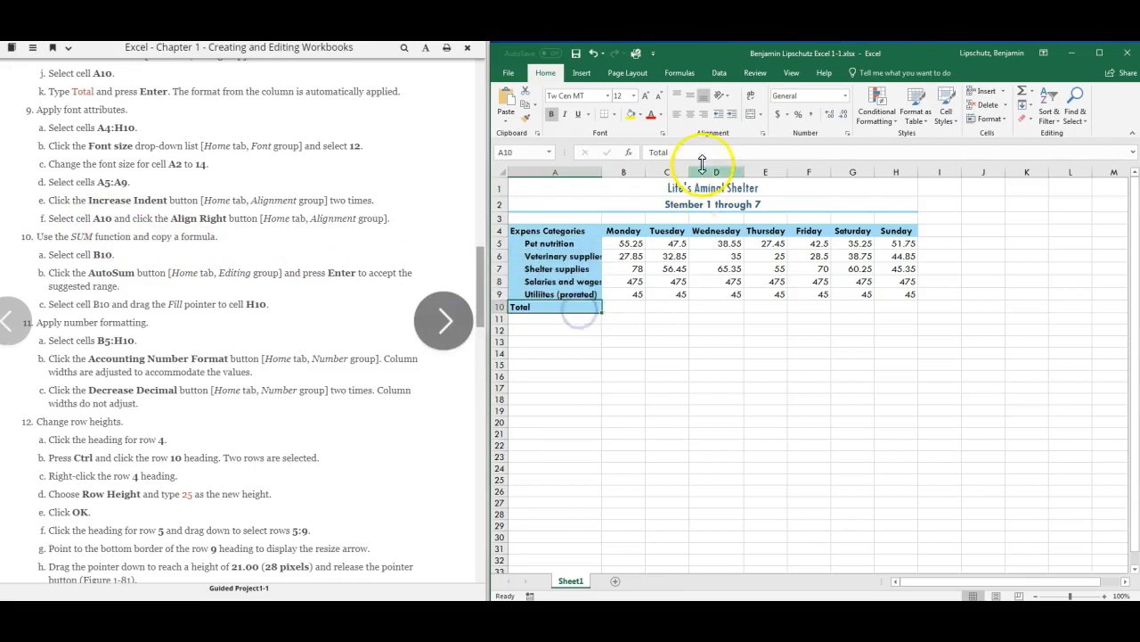
pyautogui.click(700, 116)
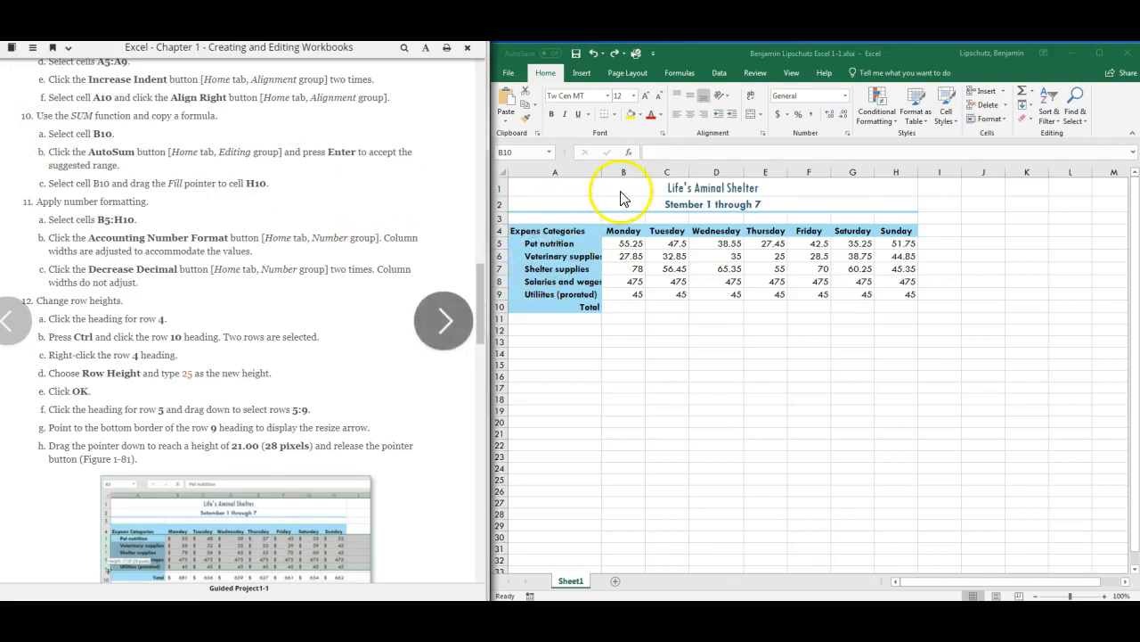
# Total Monday's expenses in B10 with AutoSum over B5:B9 and copy the formula across to H10
pyautogui.click(628, 313)
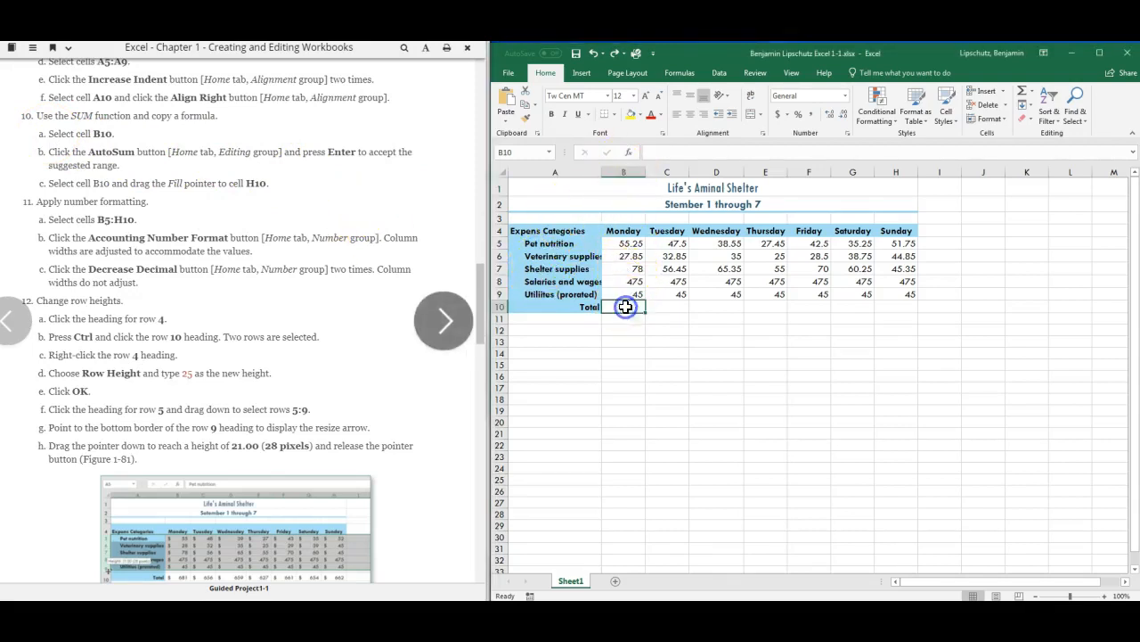
pyautogui.click(1022, 94)
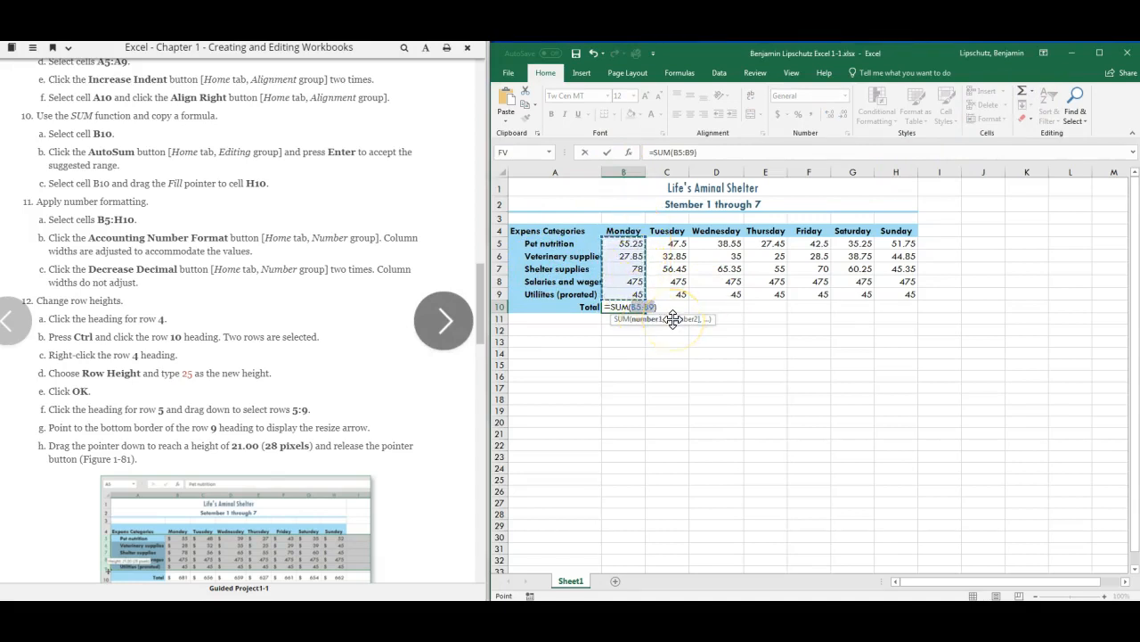
pyautogui.press('Return')
pyautogui.click(635, 307)
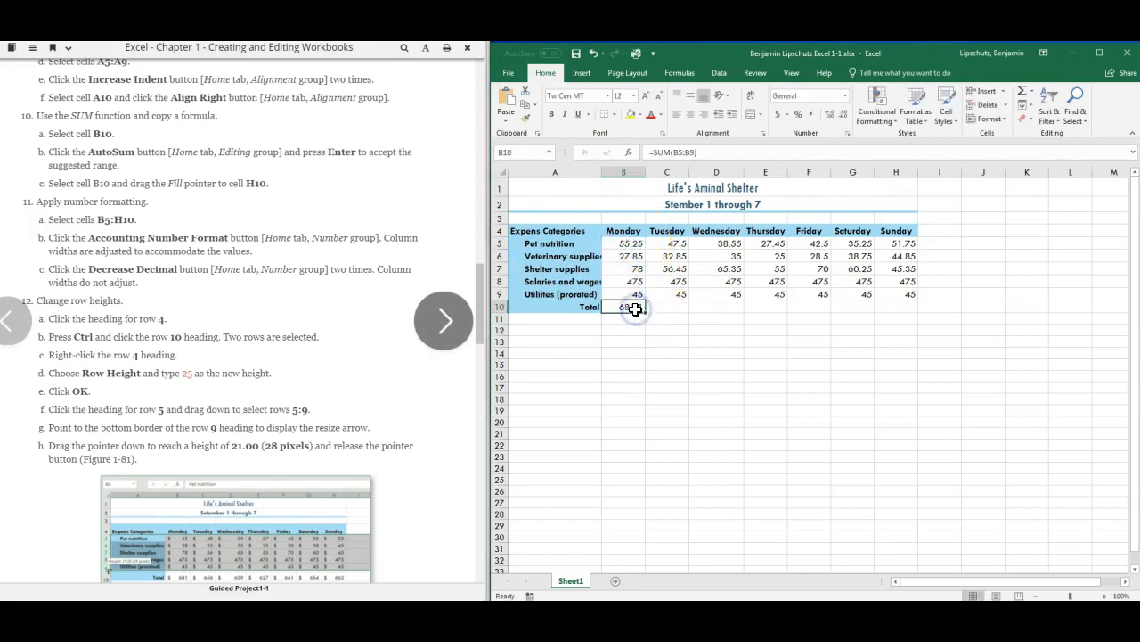
pyautogui.moveTo(645, 314); pyautogui.dragTo(908, 312)
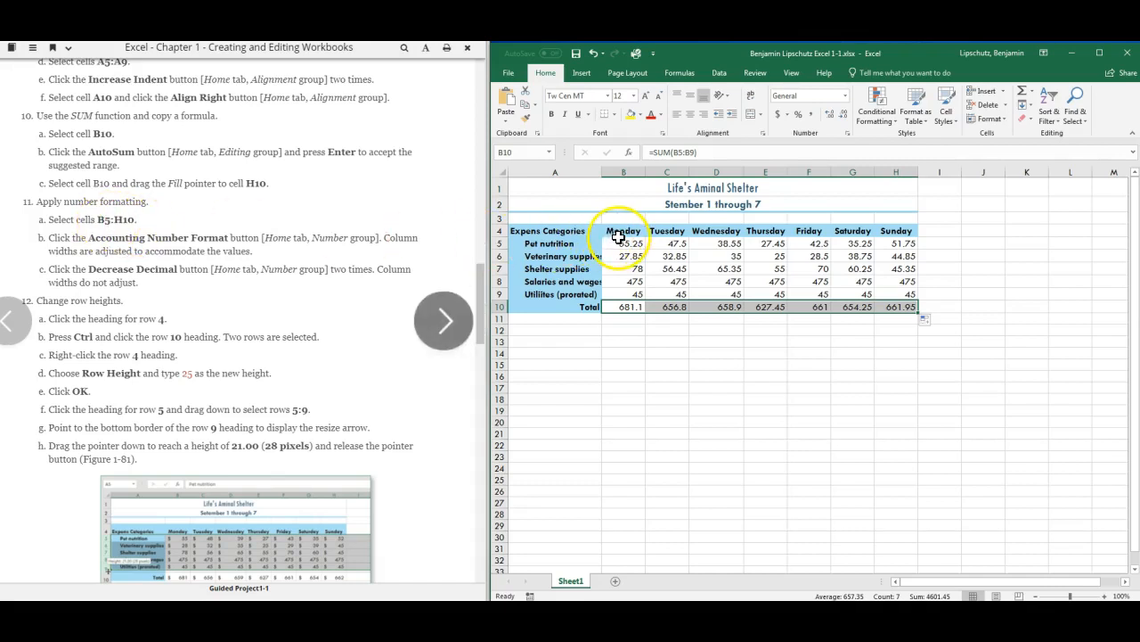
# Apply the Accounting number format without decimal places to the amounts and totals in B5:H10
pyautogui.moveTo(622, 240); pyautogui.dragTo(896, 305)
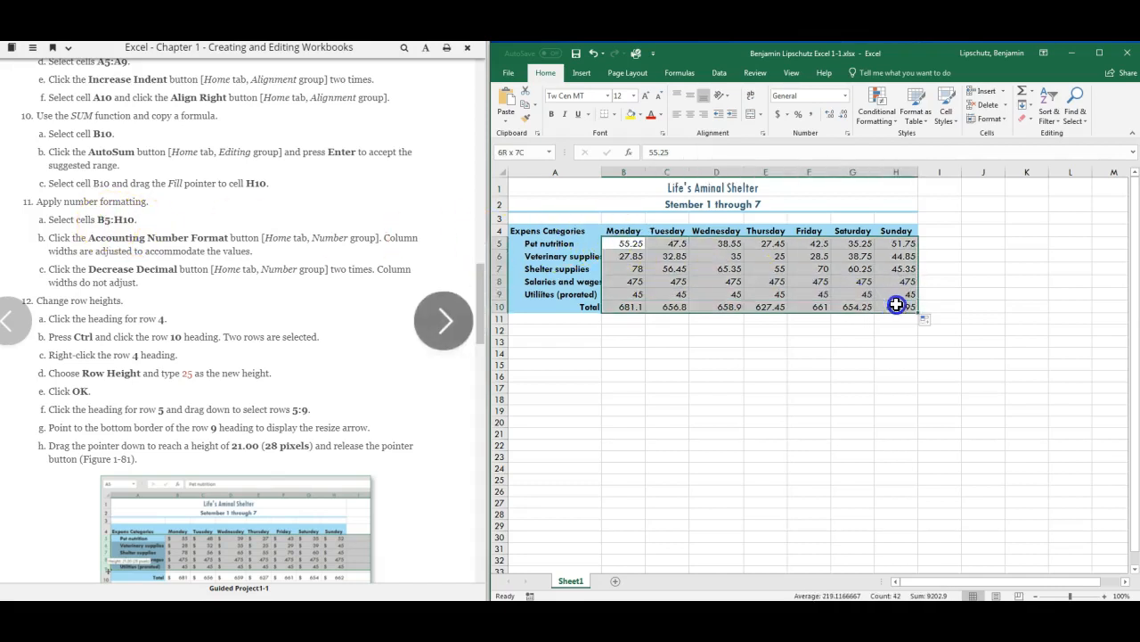
pyautogui.click(777, 114)
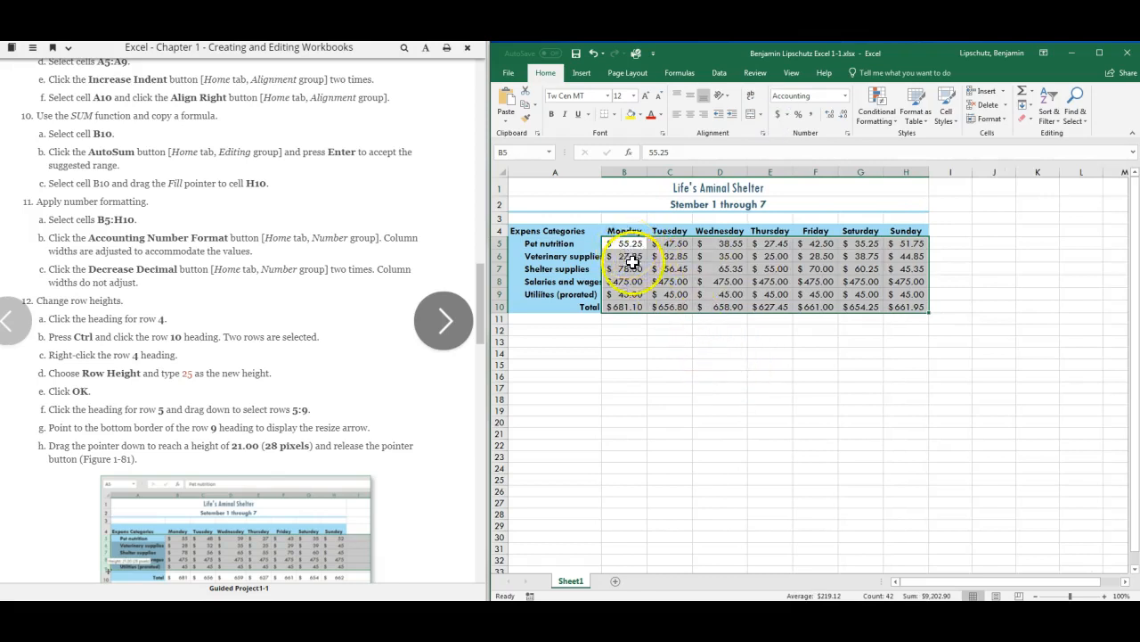
pyautogui.click(843, 114)
pyautogui.click(842, 114)
pyautogui.click(746, 372)
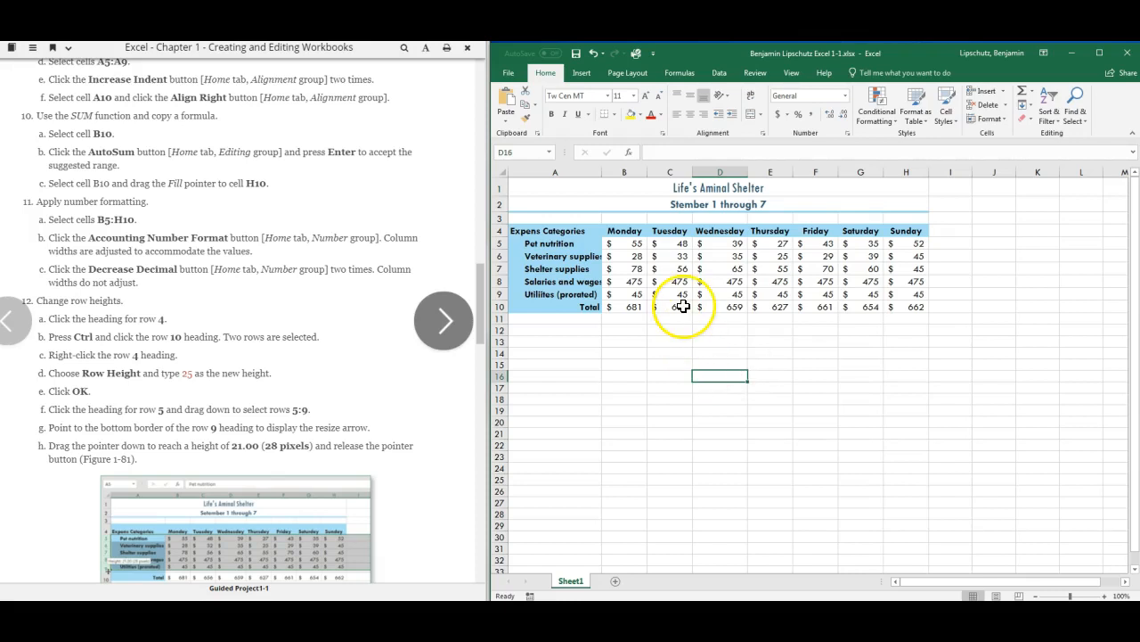
# Set the height of the weekday heading row 4 and the total row 10 to 25, following step 12 of the textbook
pyautogui.click(171, 308)
pyautogui.scroll(-3, 171, 308)
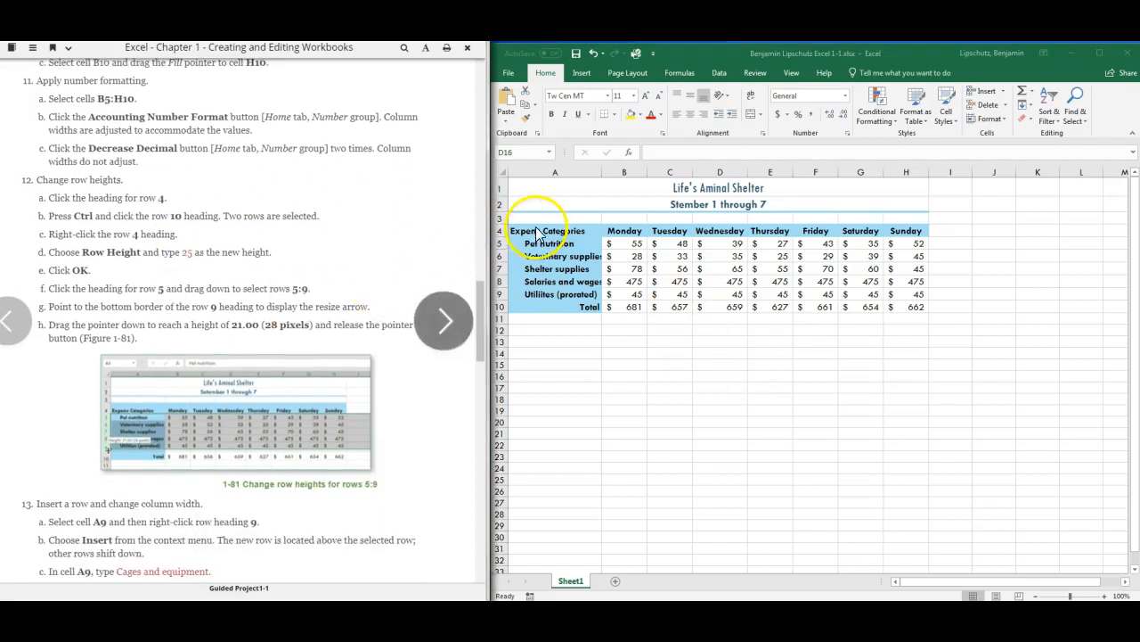
pyautogui.click(501, 233)
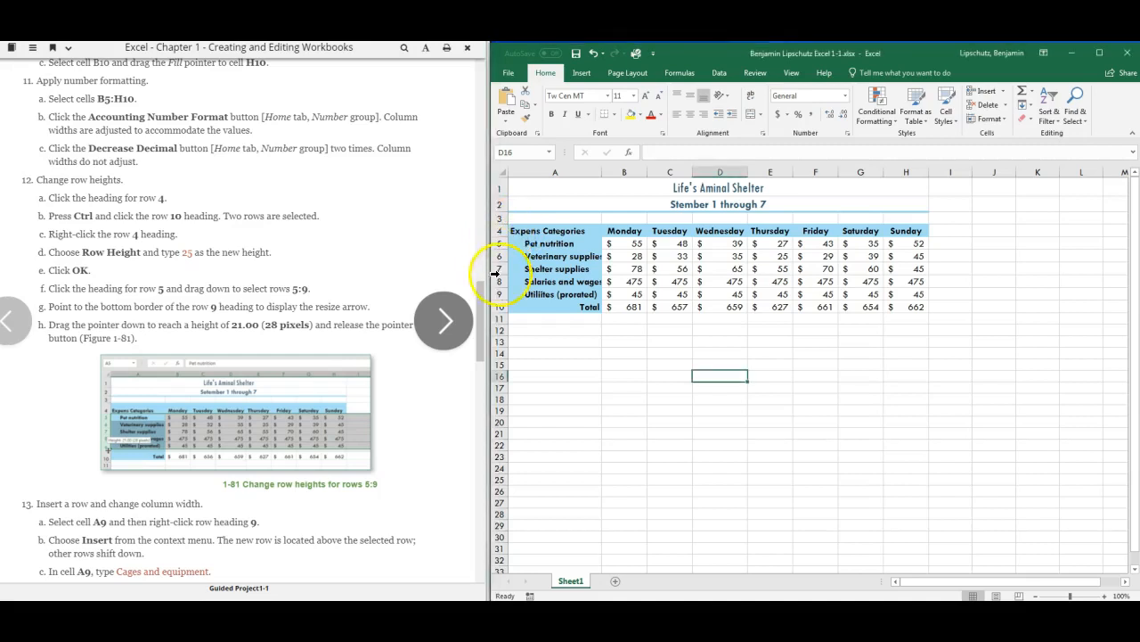
pyautogui.click(500, 308)
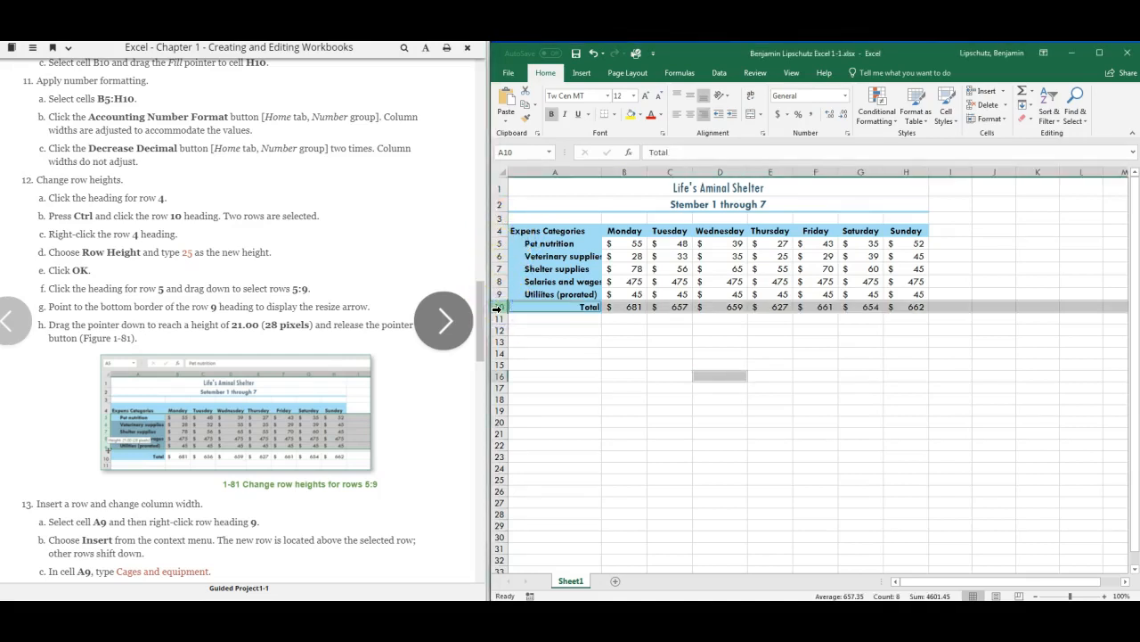
pyautogui.keyDown('ctrl'); pyautogui.click(500, 231); pyautogui.keyUp('ctrl')
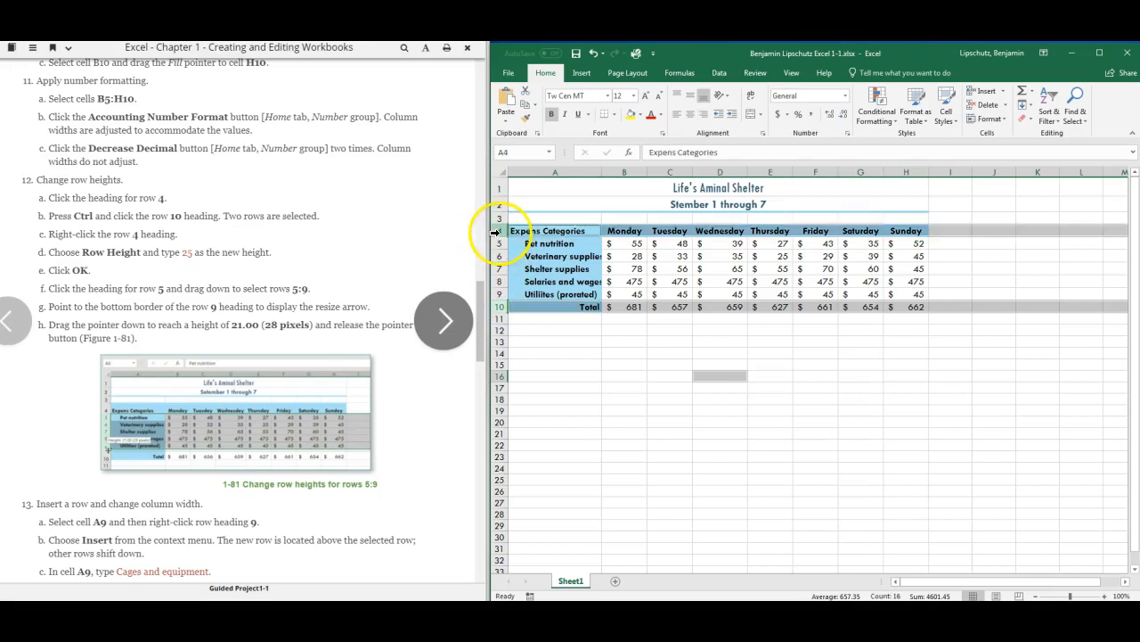
pyautogui.rightClick(502, 308)
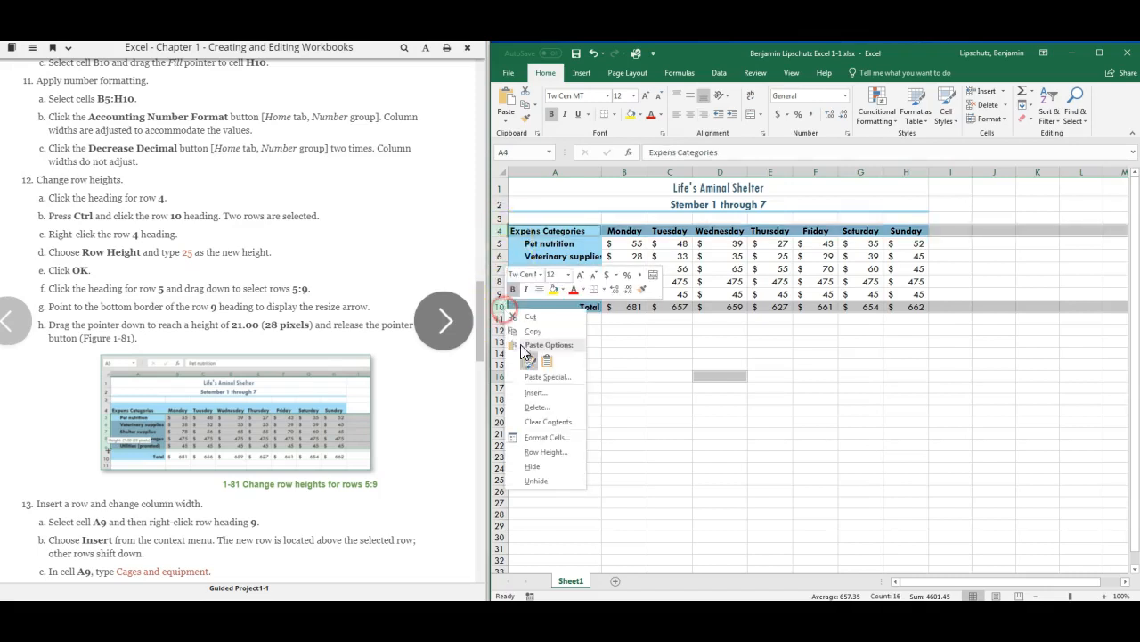
pyautogui.click(549, 452)
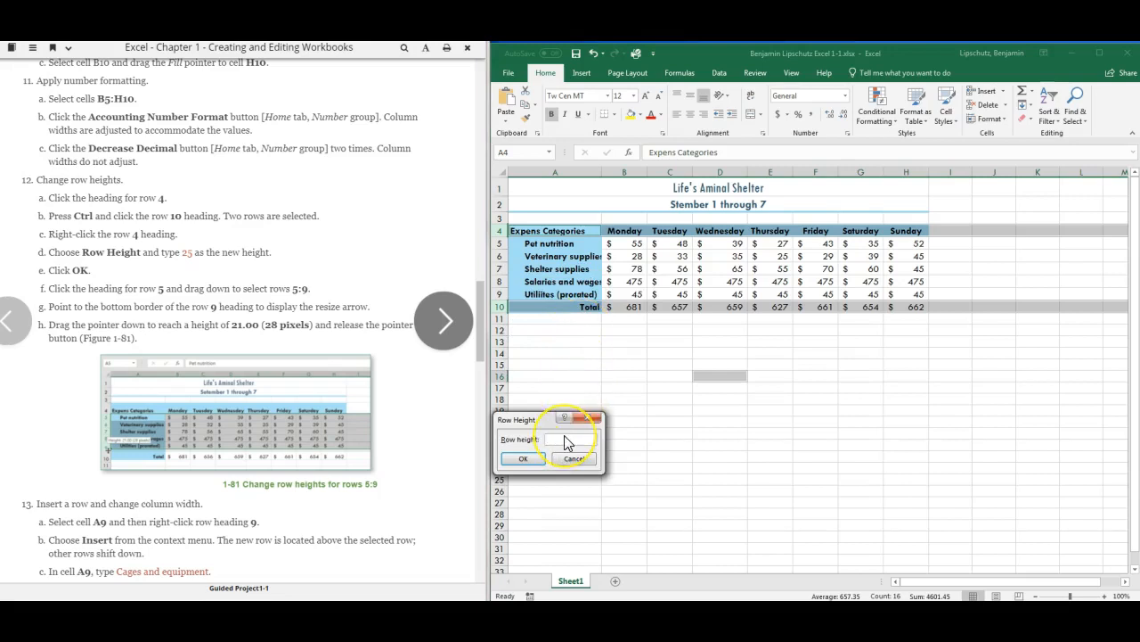
pyautogui.write('25')
pyautogui.click(523, 458)
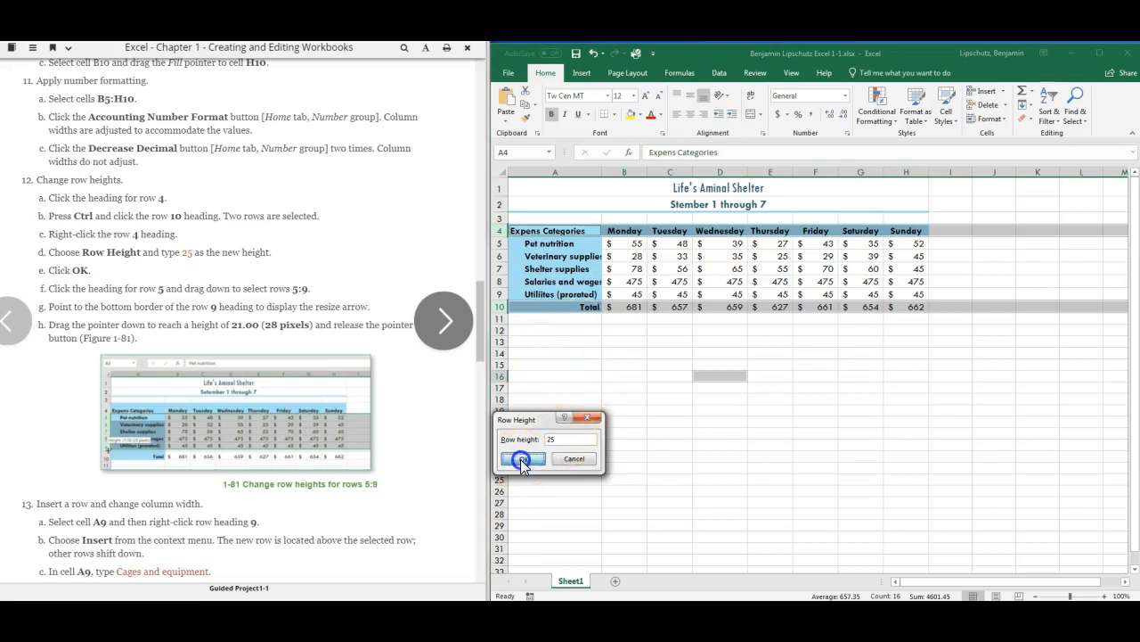
# Set the height of the expense category rows 5 through 9 to 21
pyautogui.moveTo(498, 251); pyautogui.dragTo(500, 300)
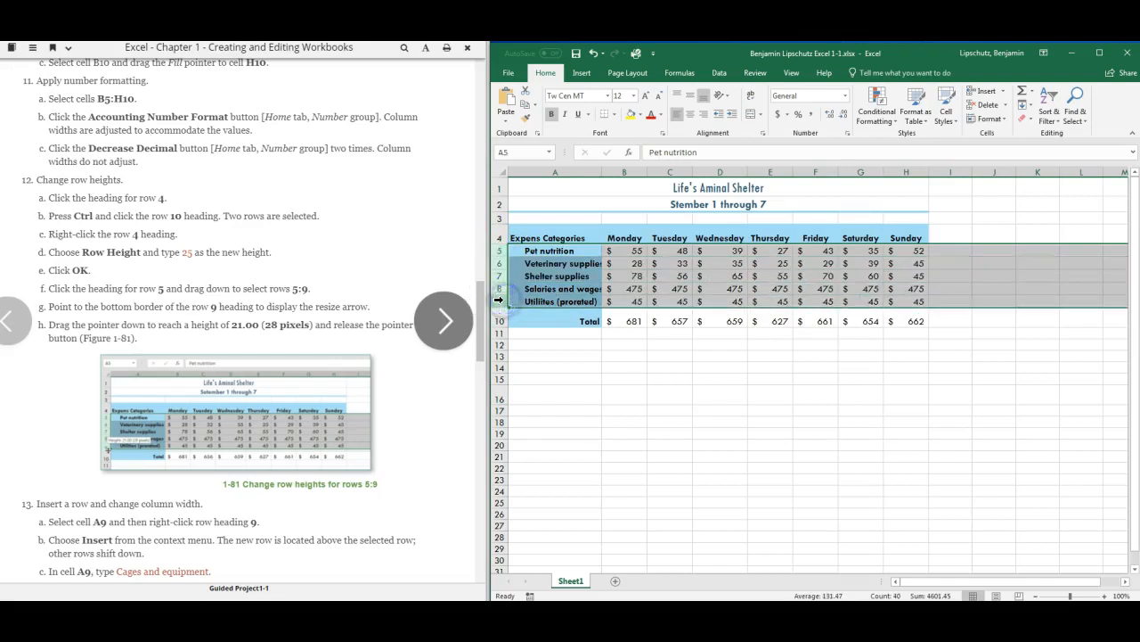
pyautogui.rightClick(500, 300)
pyautogui.click(544, 439)
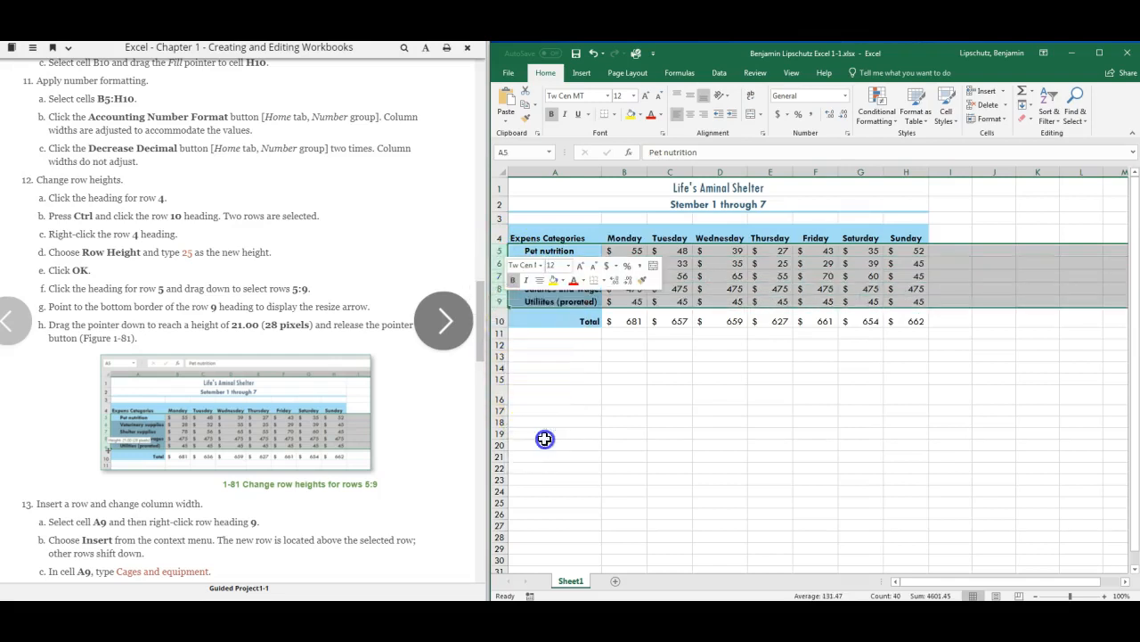
pyautogui.write('21')
pyautogui.click(517, 446)
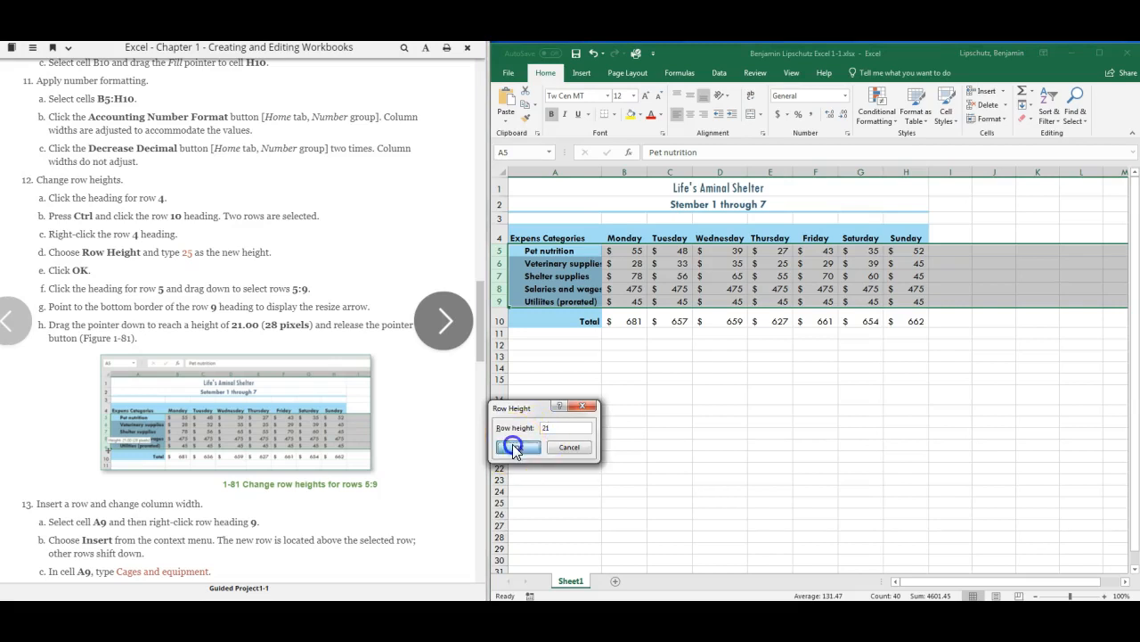
pyautogui.click(611, 402)
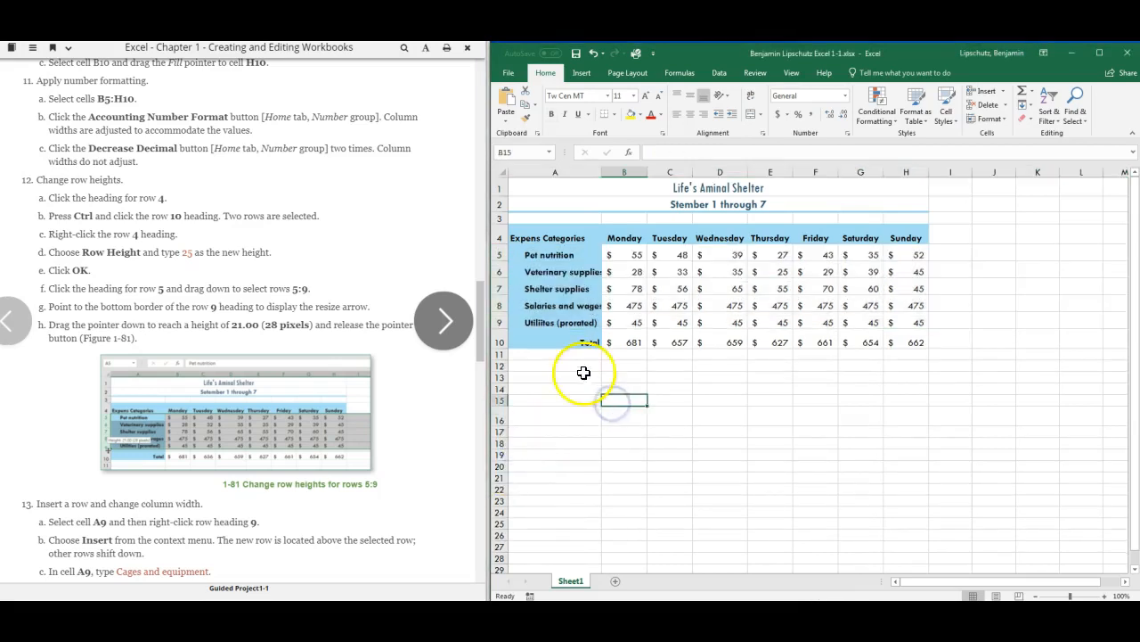
# Insert a new row above the utilities row 9, following step 13 of the textbook
pyautogui.scroll(-10, 326, 314)
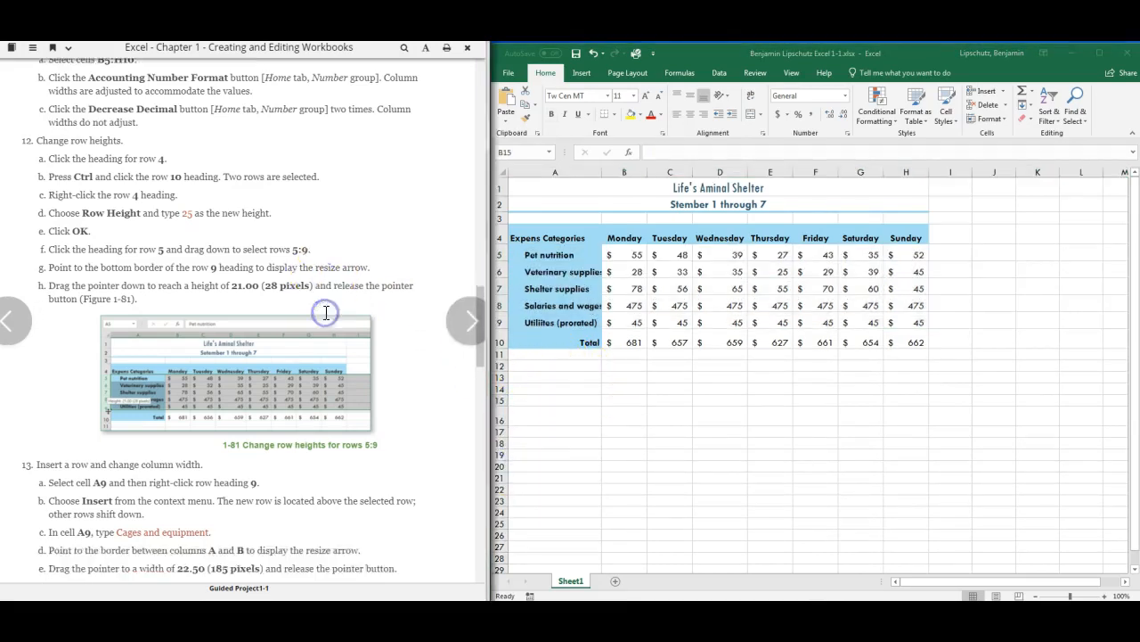
pyautogui.scroll(-1, 324, 311)
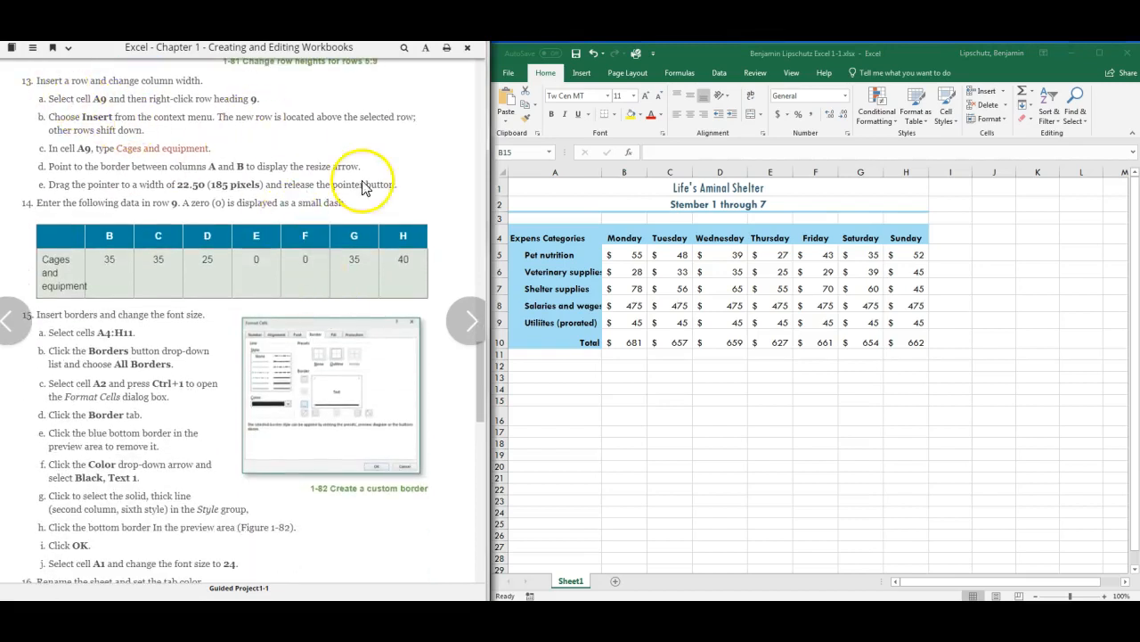
pyautogui.click(587, 377)
pyautogui.click(542, 322)
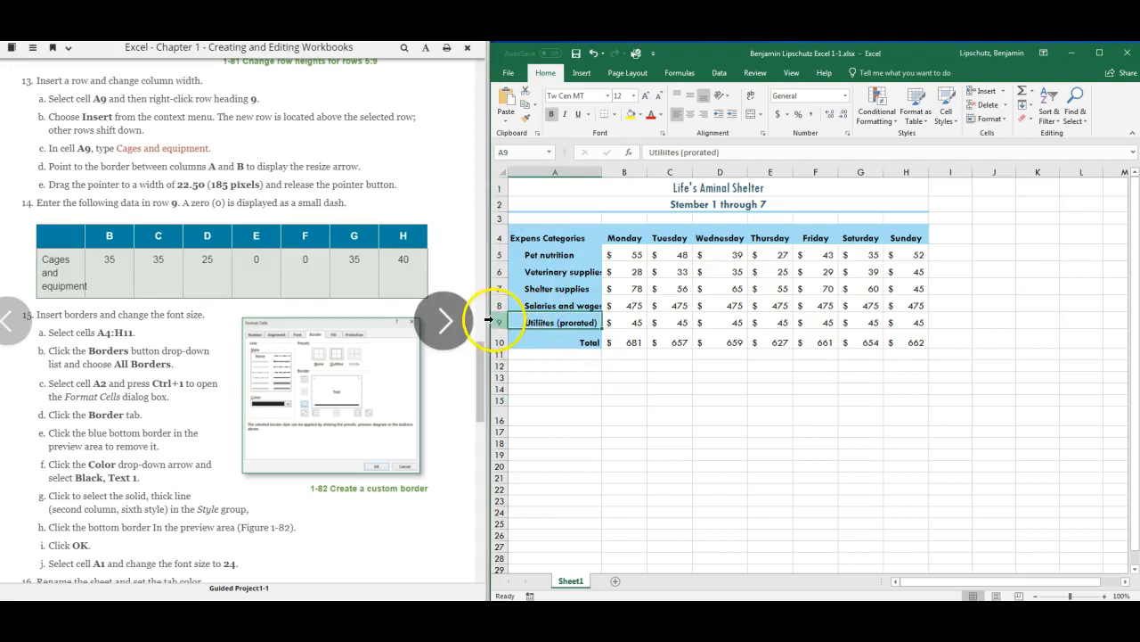
pyautogui.rightClick(499, 322)
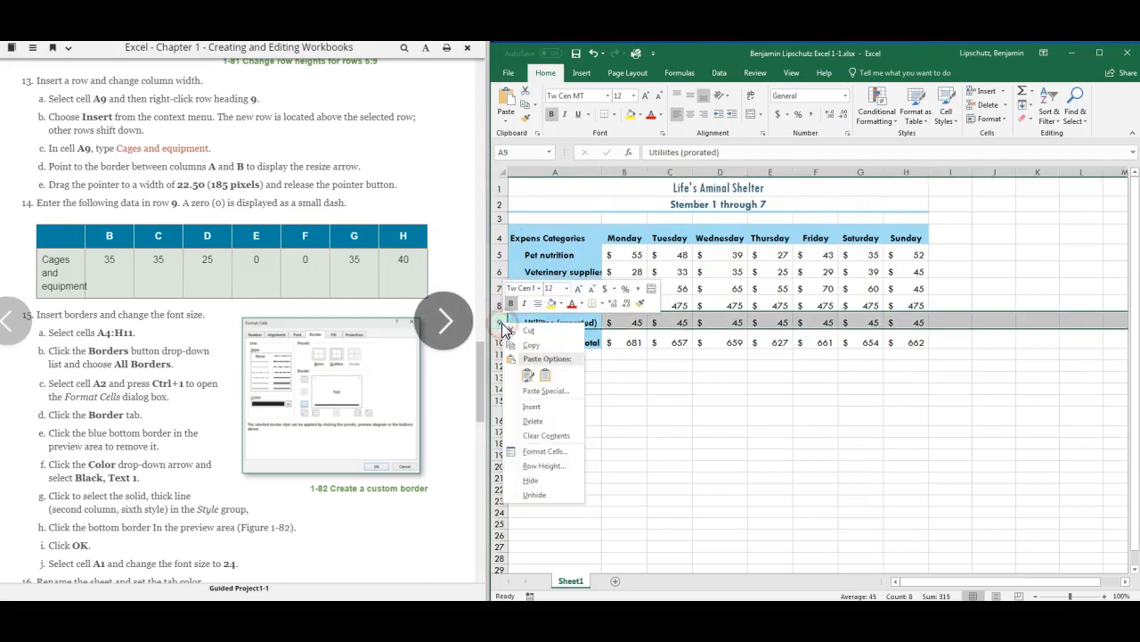
pyautogui.click(543, 410)
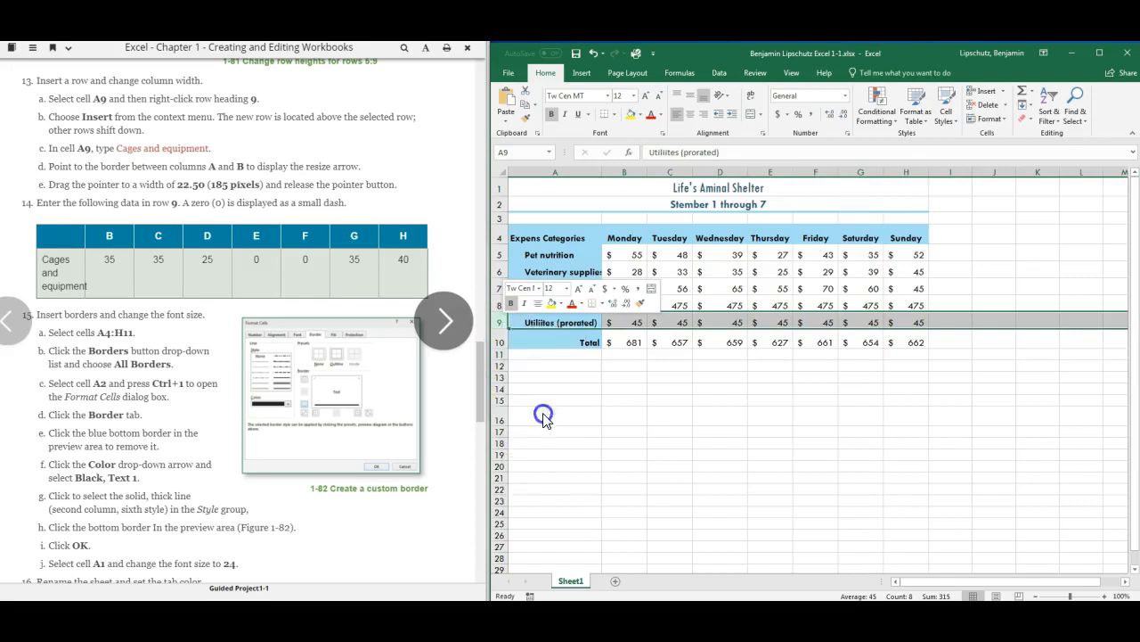
# Enter the label "Cages and equipment" in A9 and widen column A to about 22.50
pyautogui.click(570, 321)
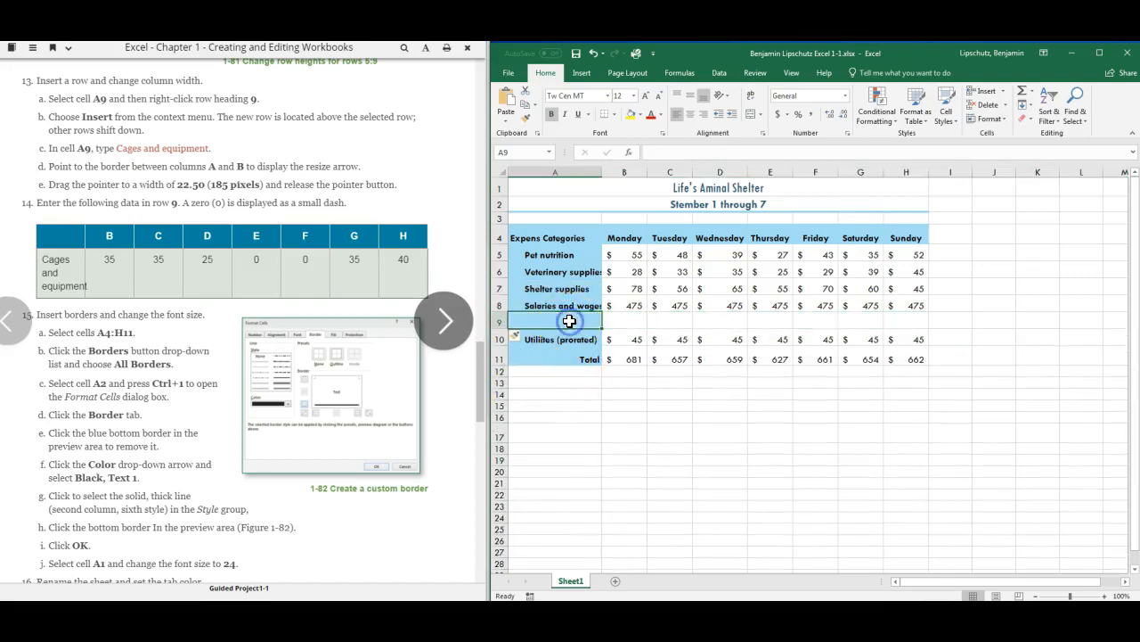
pyautogui.write('Cages and equi')
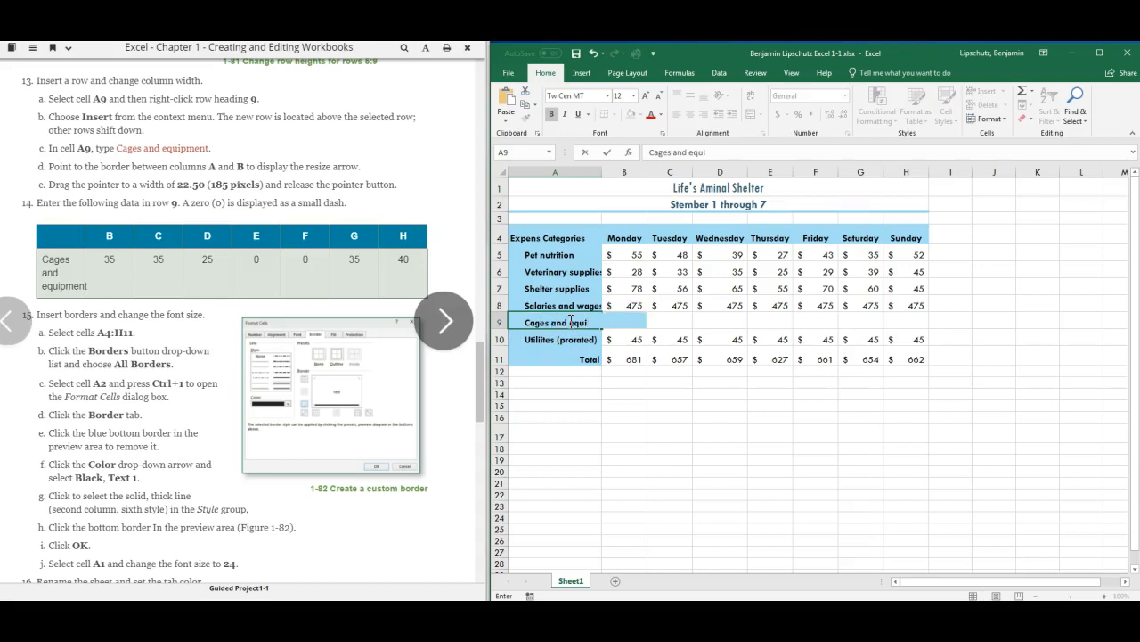
pyautogui.write('pment')
pyautogui.press('Return')
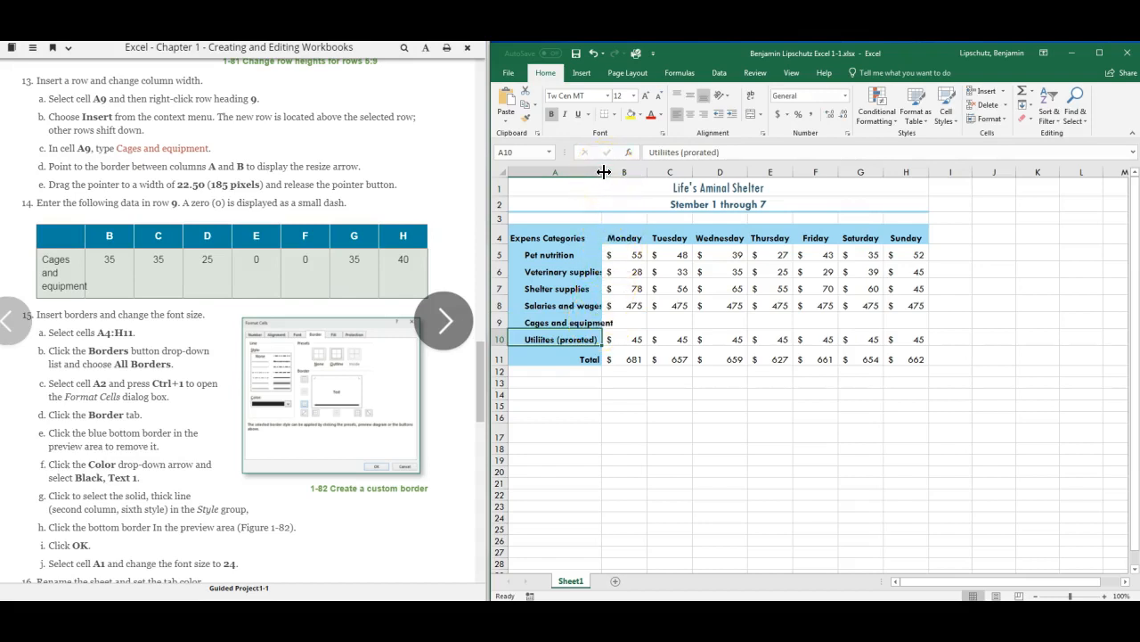
pyautogui.moveTo(604, 171); pyautogui.dragTo(622, 172)
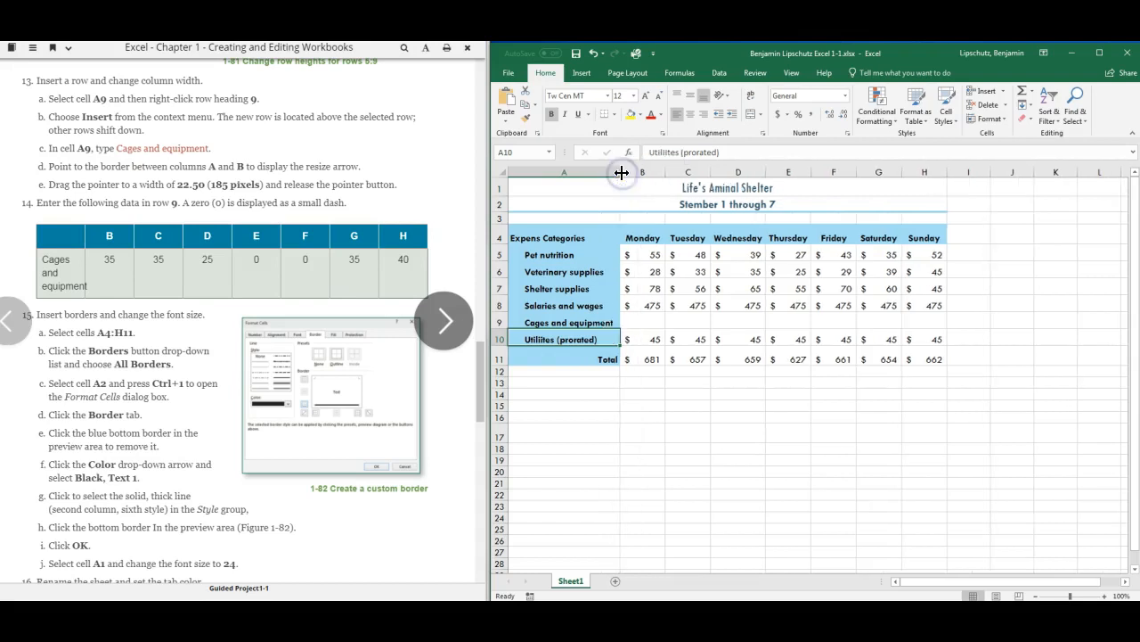
# Enter the cages and equipment amounts 35, 35, 25, 0, 0, 35 and 40 in cells B9 through H9, following step 14
pyautogui.click(642, 322)
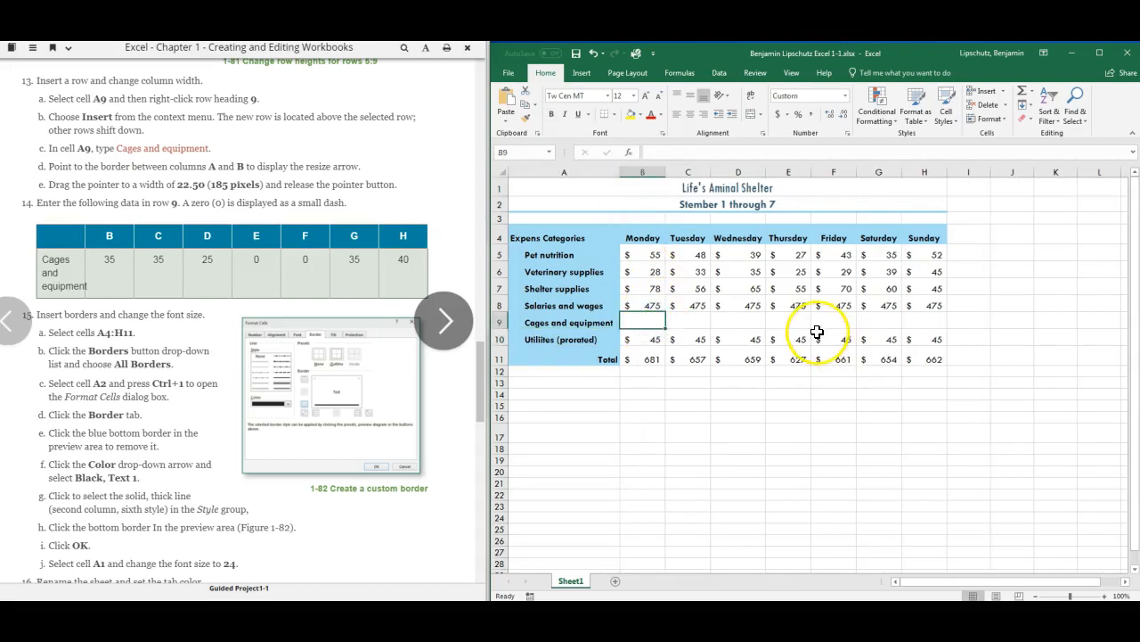
pyautogui.write('35')
pyautogui.press('Tab')
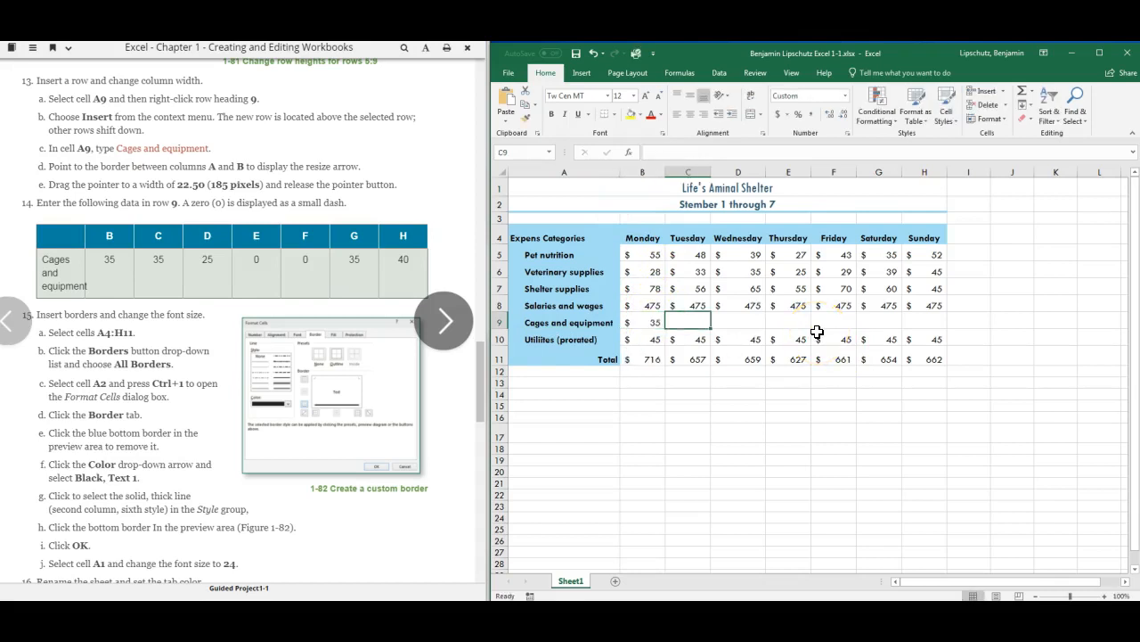
pyautogui.write('35')
pyautogui.press('Tab')
pyautogui.write('25')
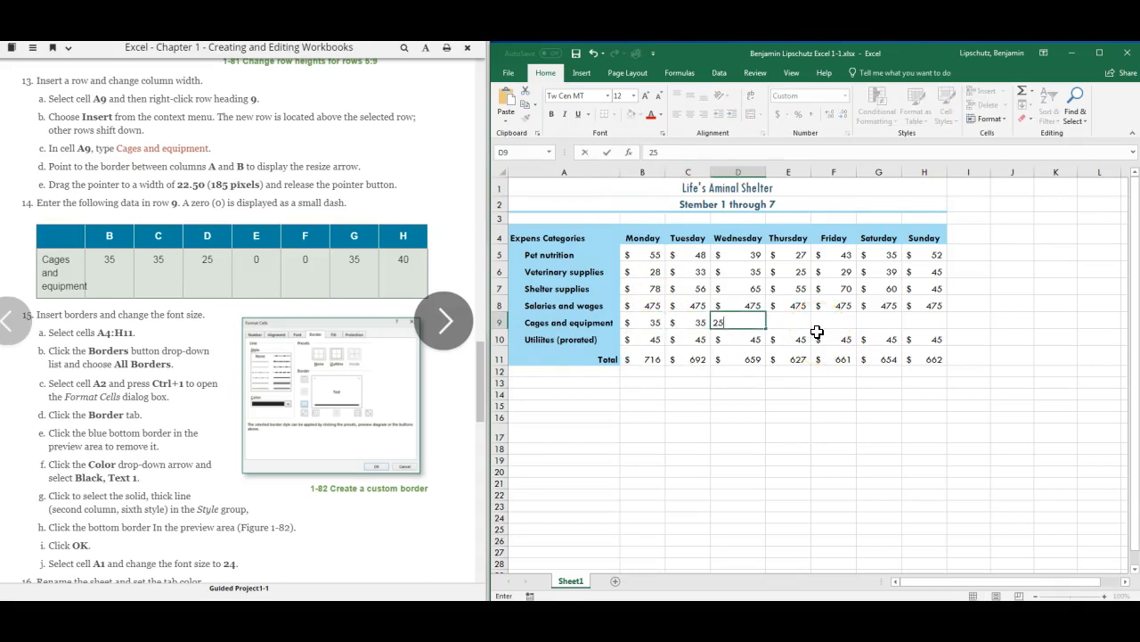
pyautogui.press('Tab')
pyautogui.write('0')
pyautogui.press('Tab')
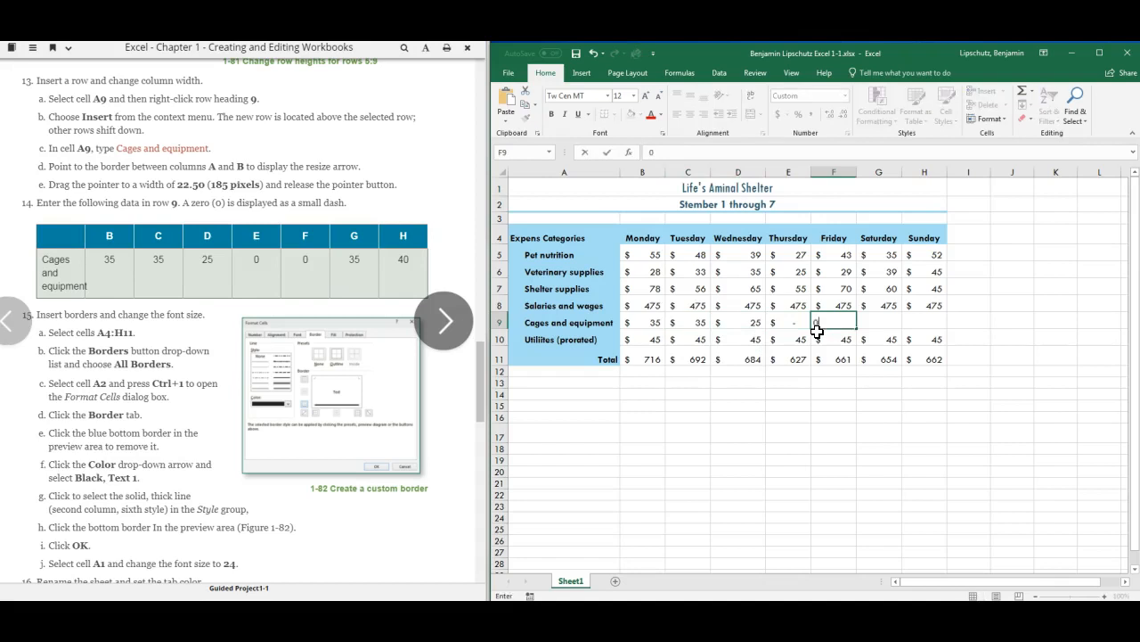
pyautogui.write('0')
pyautogui.press('Tab')
pyautogui.write('35')
pyautogui.press('Tab')
pyautogui.write('40')
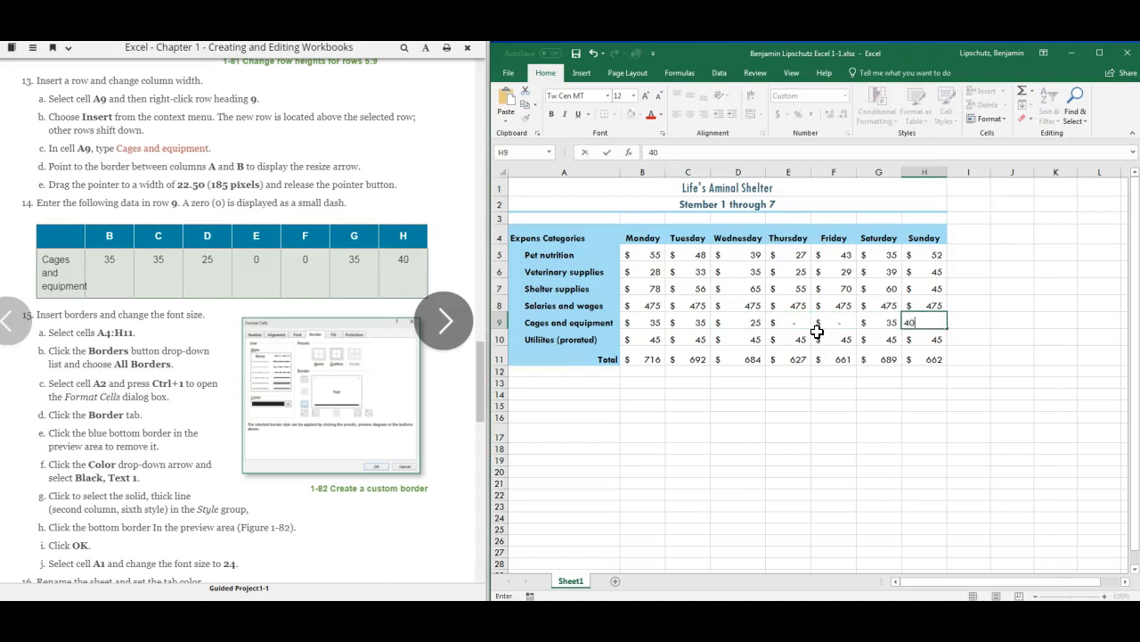
pyautogui.press('Tab')
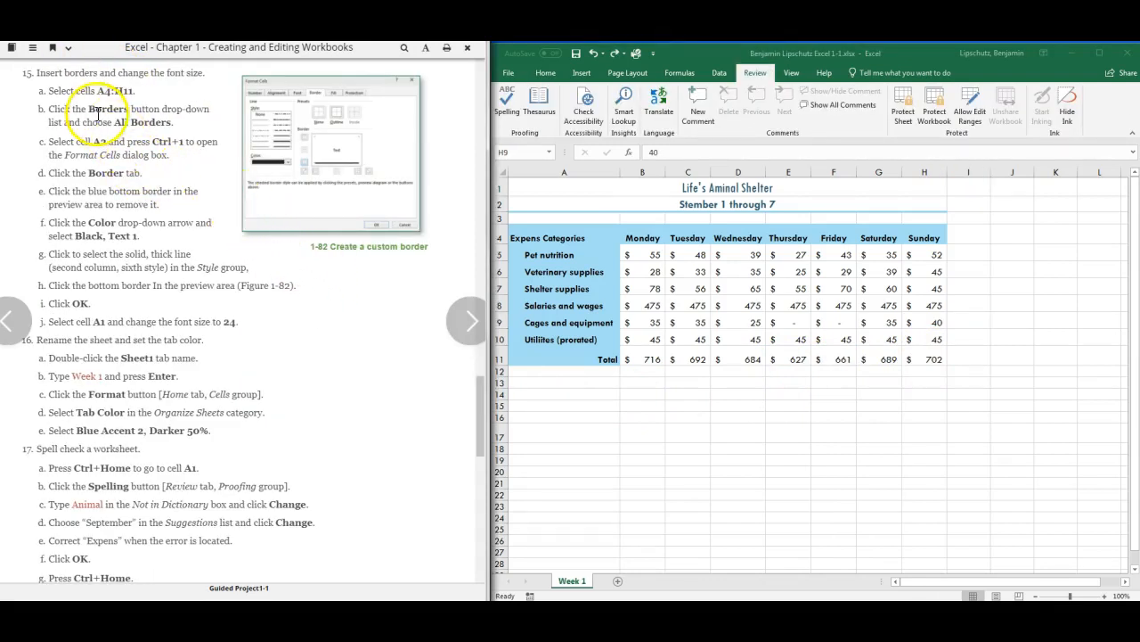
# Apply All Borders to the expense table in cells A4:H11, following step 15 of the textbook
pyautogui.click(540, 234)
pyautogui.moveTo(553, 236); pyautogui.dragTo(905, 354)
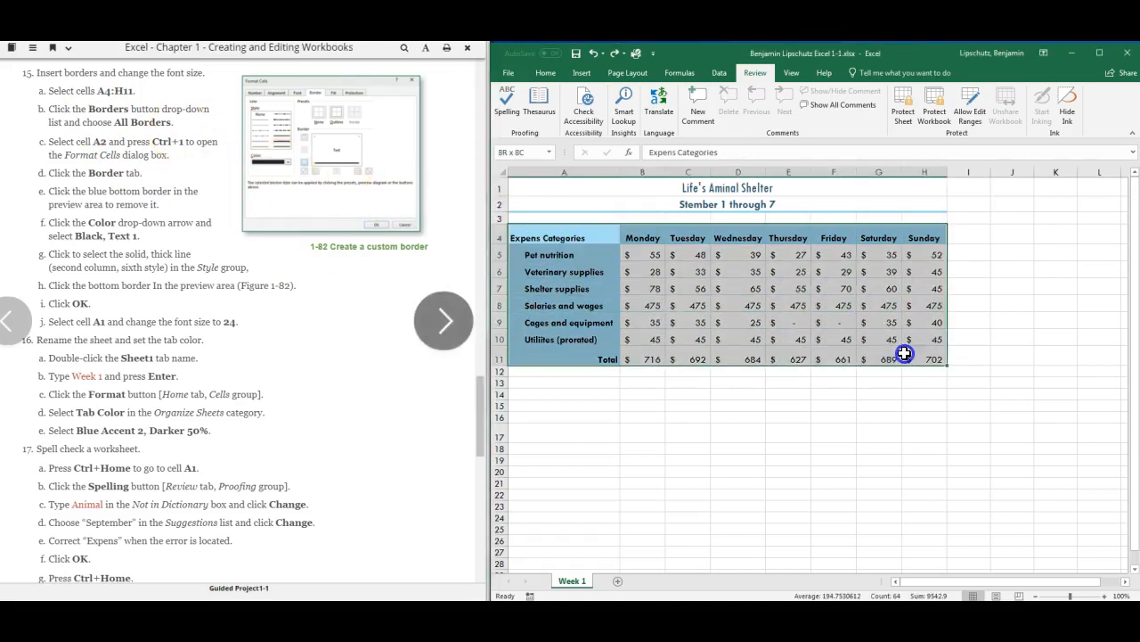
pyautogui.click(545, 72)
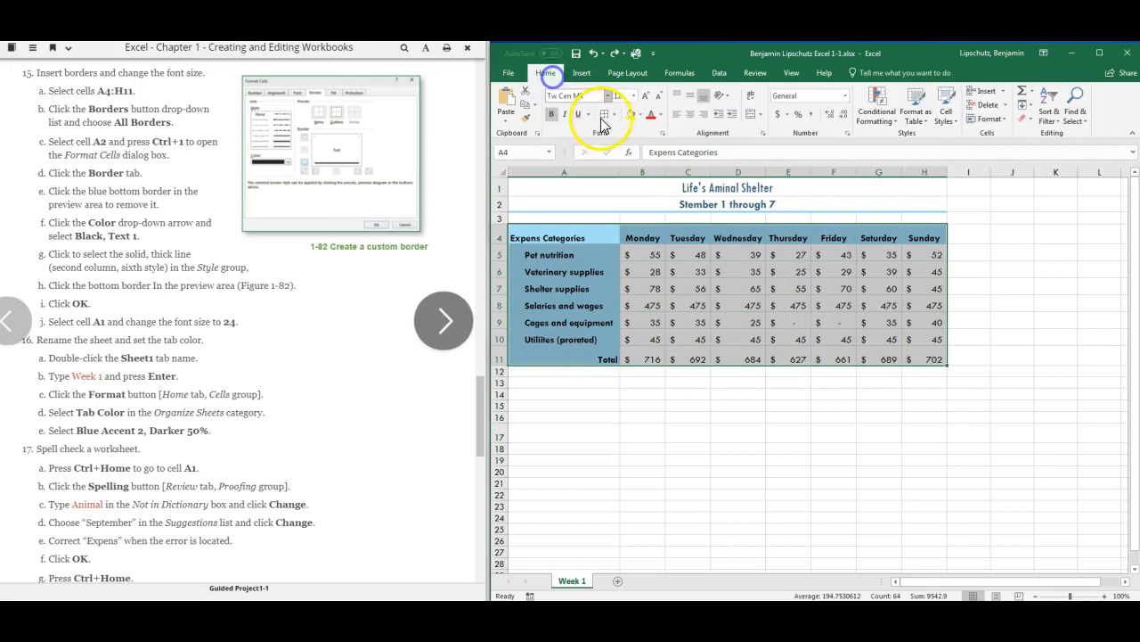
pyautogui.click(614, 115)
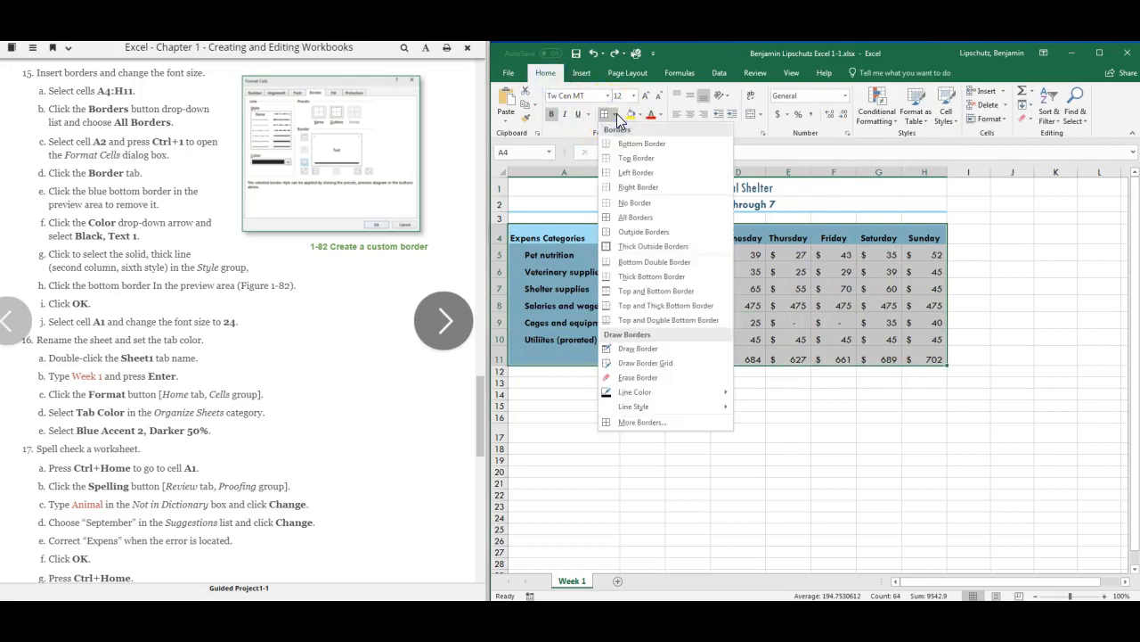
pyautogui.click(685, 218)
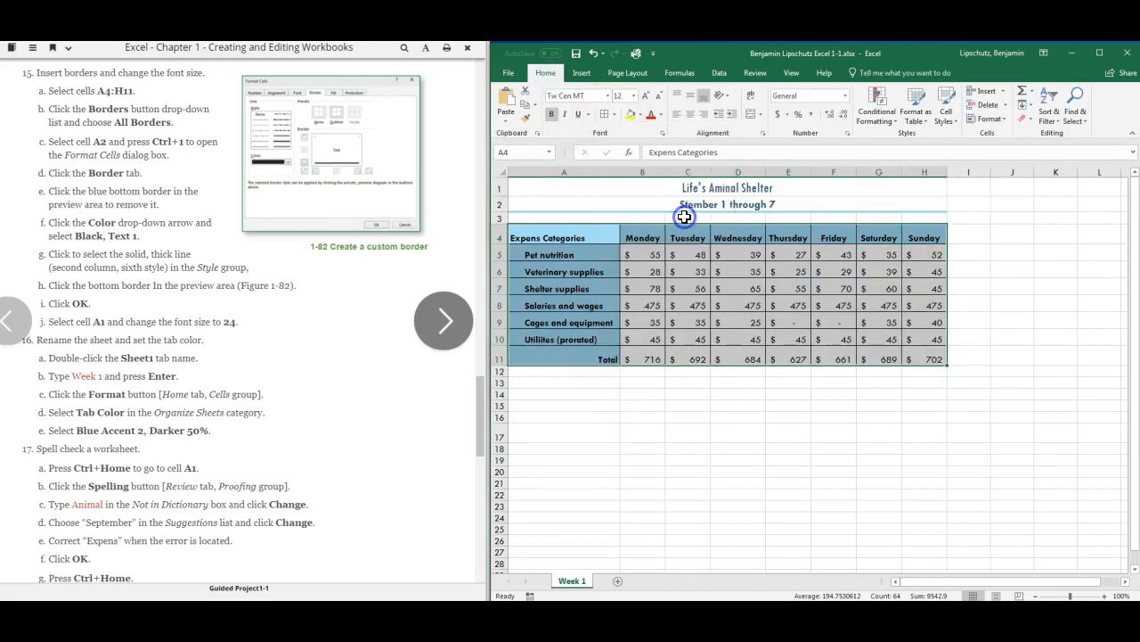
pyautogui.click(658, 285)
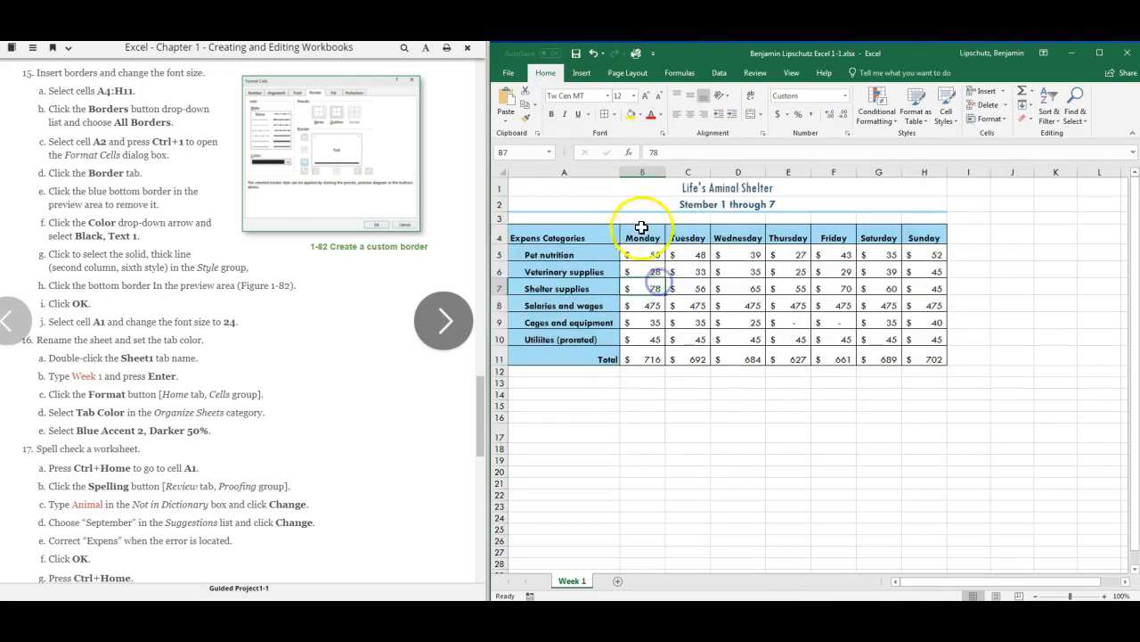
# Replace the blue bottom border of the date heading in A2 with a solid, thick line in Black, Text 1
pyautogui.click(743, 205)
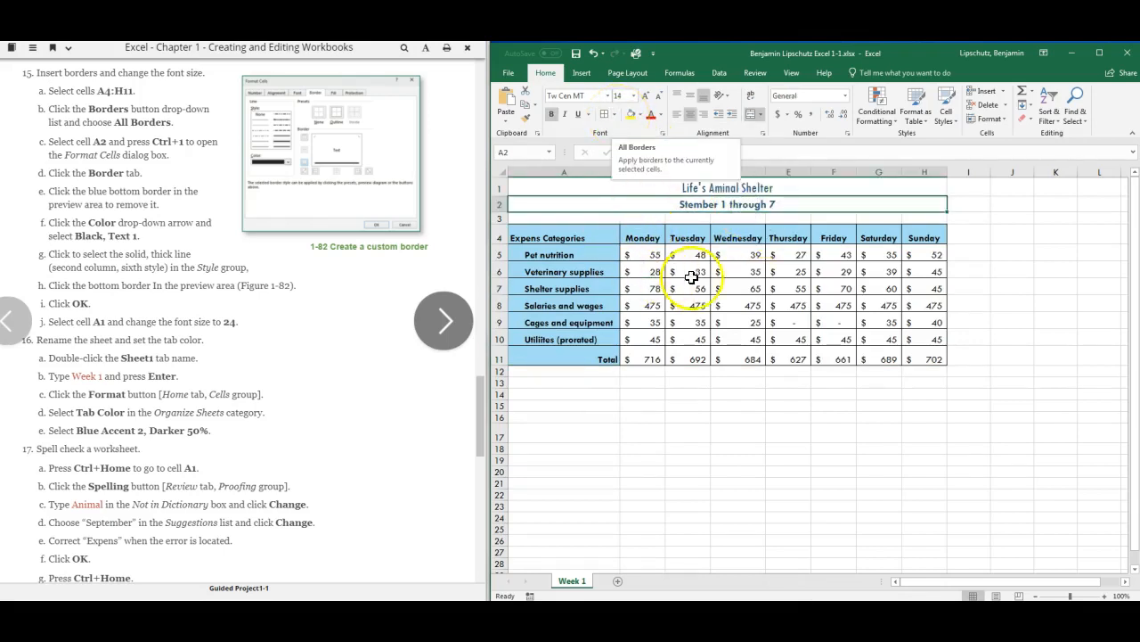
pyautogui.hotkey('ctrl', '1')
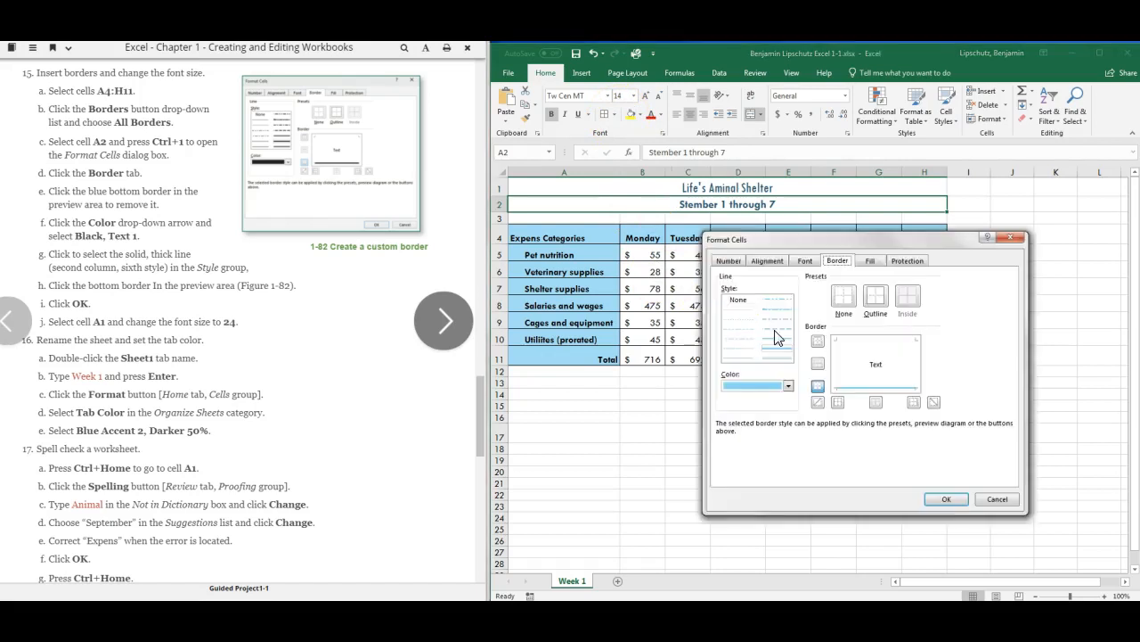
pyautogui.click(818, 388)
pyautogui.click(789, 386)
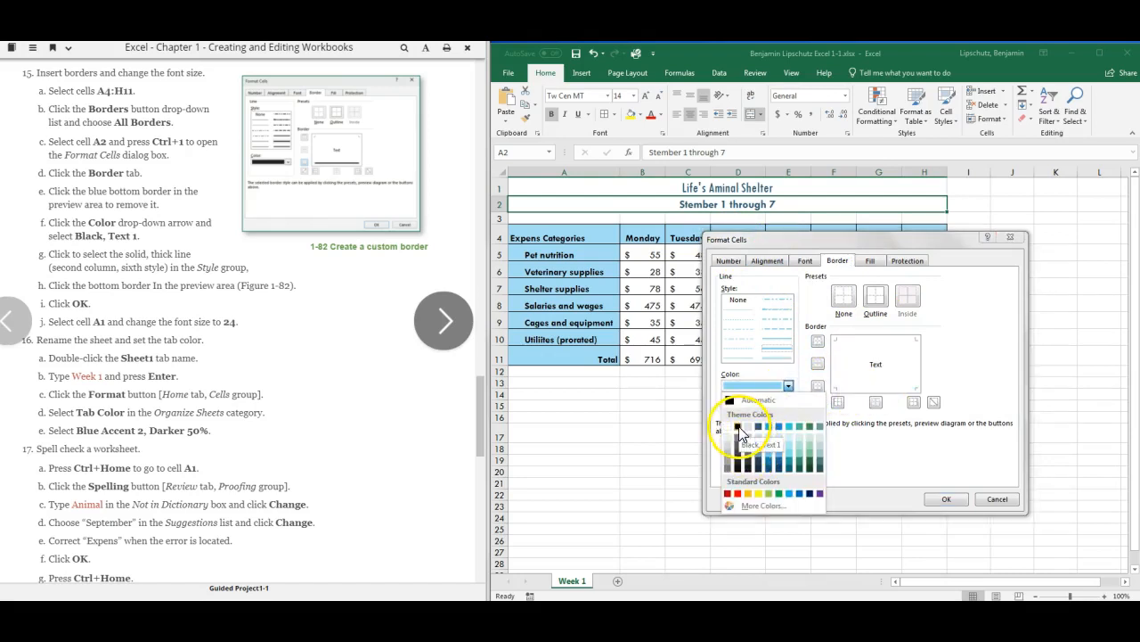
pyautogui.click(739, 433)
pyautogui.click(781, 355)
pyautogui.click(818, 386)
pyautogui.click(942, 488)
pyautogui.click(948, 501)
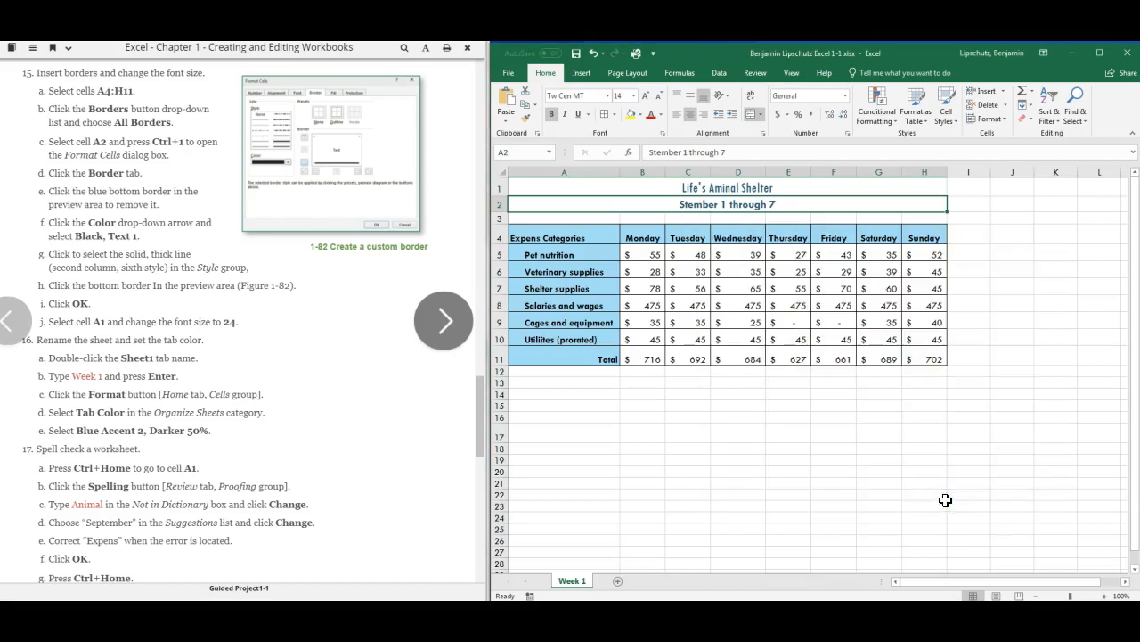
# Set the font size of the shelter title in A1 to 24
pyautogui.click(754, 188)
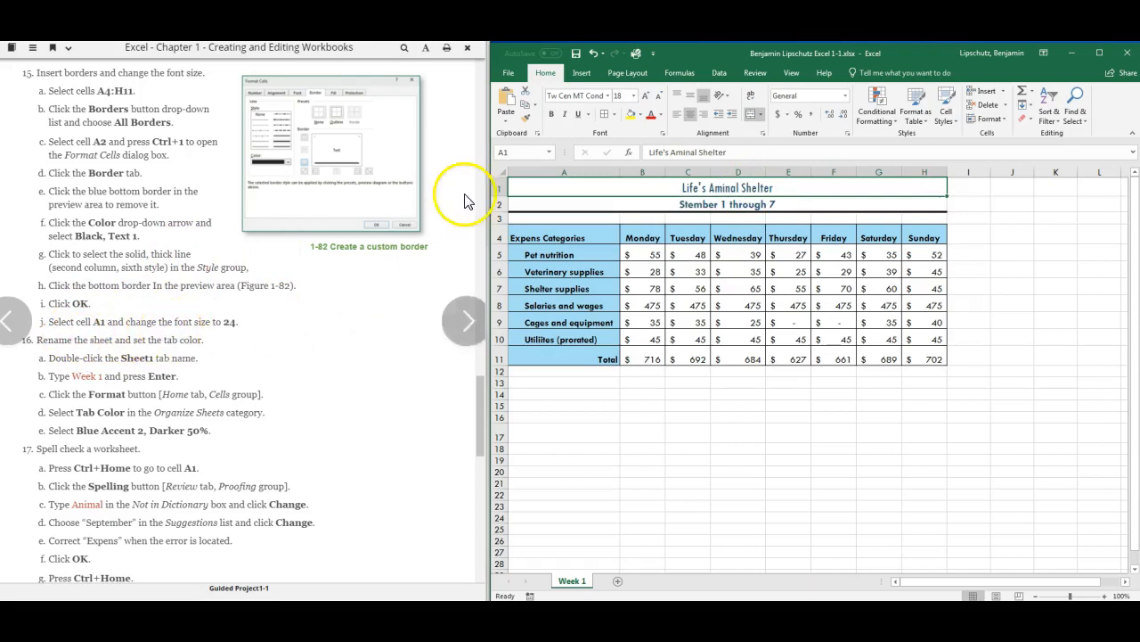
pyautogui.click(634, 96)
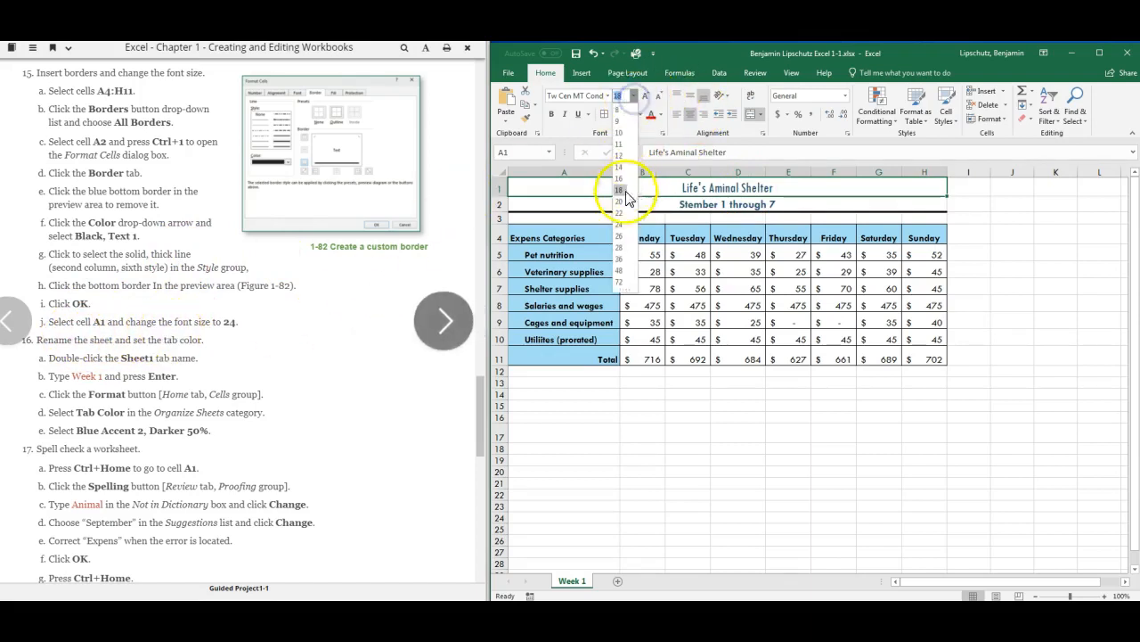
pyautogui.click(624, 225)
pyautogui.click(705, 210)
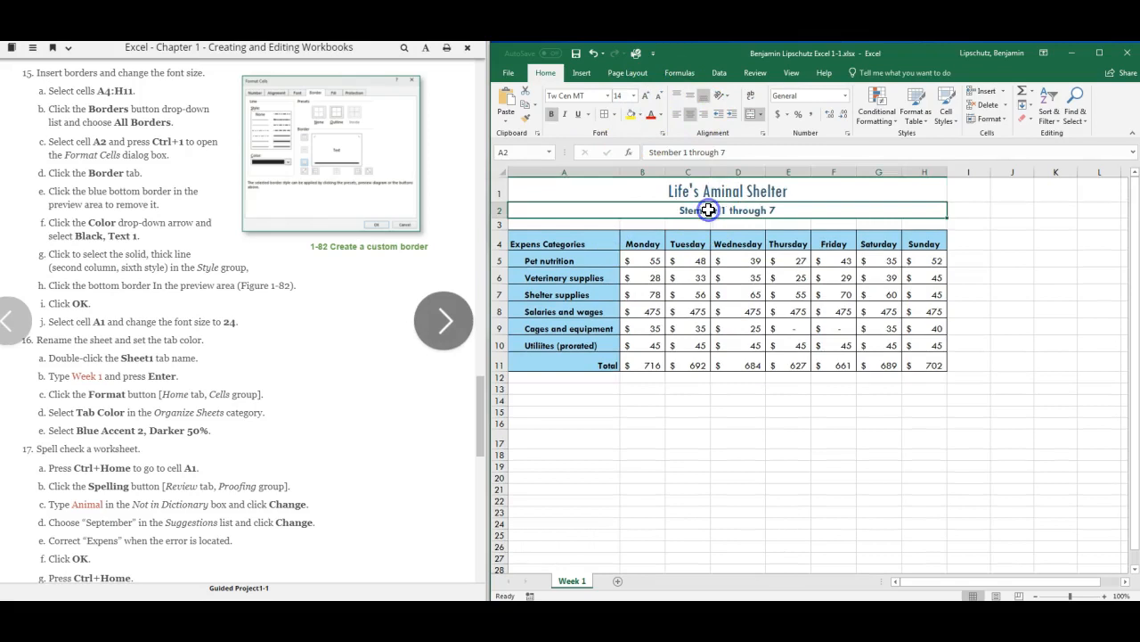
# Confirm the sheet name Week 1 and set its tab color to Blue, Accent 2, Darker 50%, following step 16 of the textbook
pyautogui.click(285, 303)
pyautogui.scroll(-4, 285, 305)
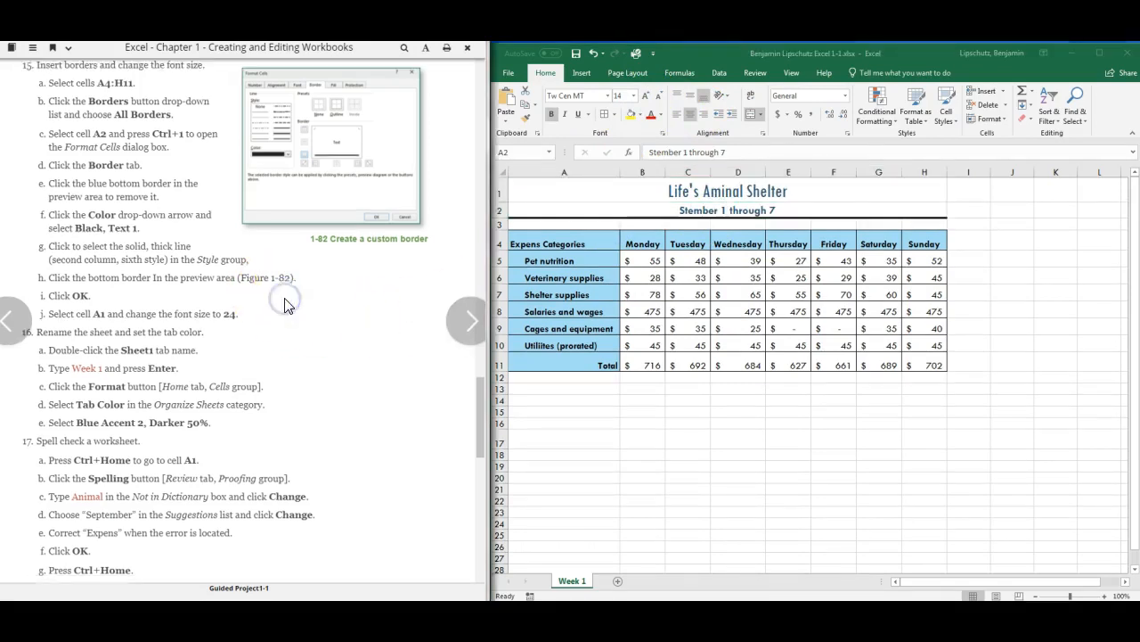
pyautogui.scroll(-1, 285, 306)
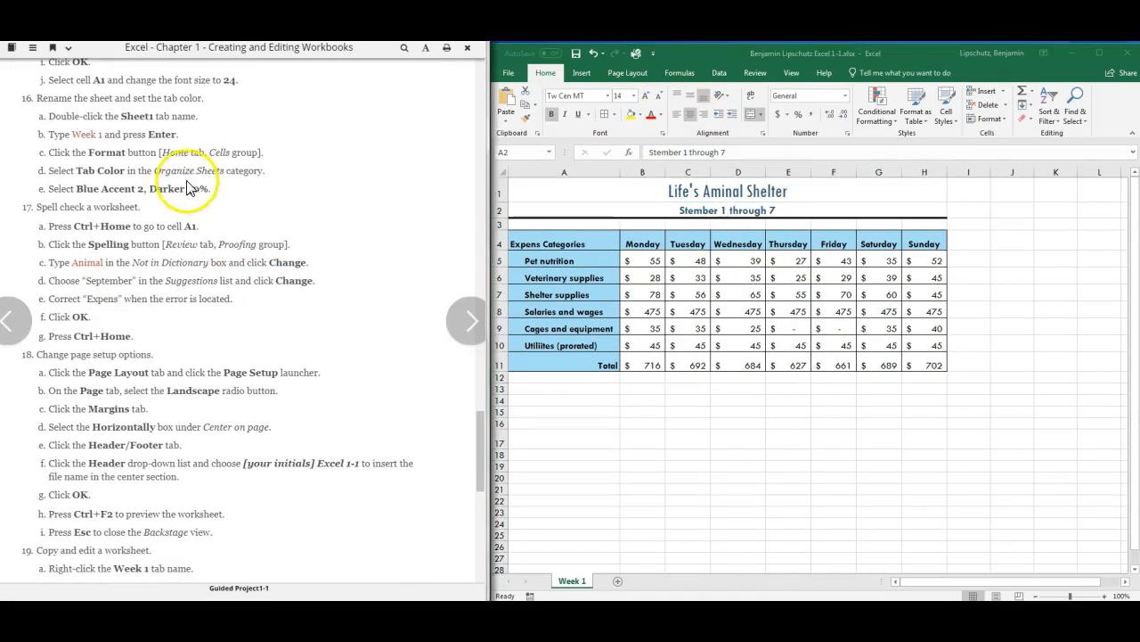
pyautogui.doubleClick(575, 581)
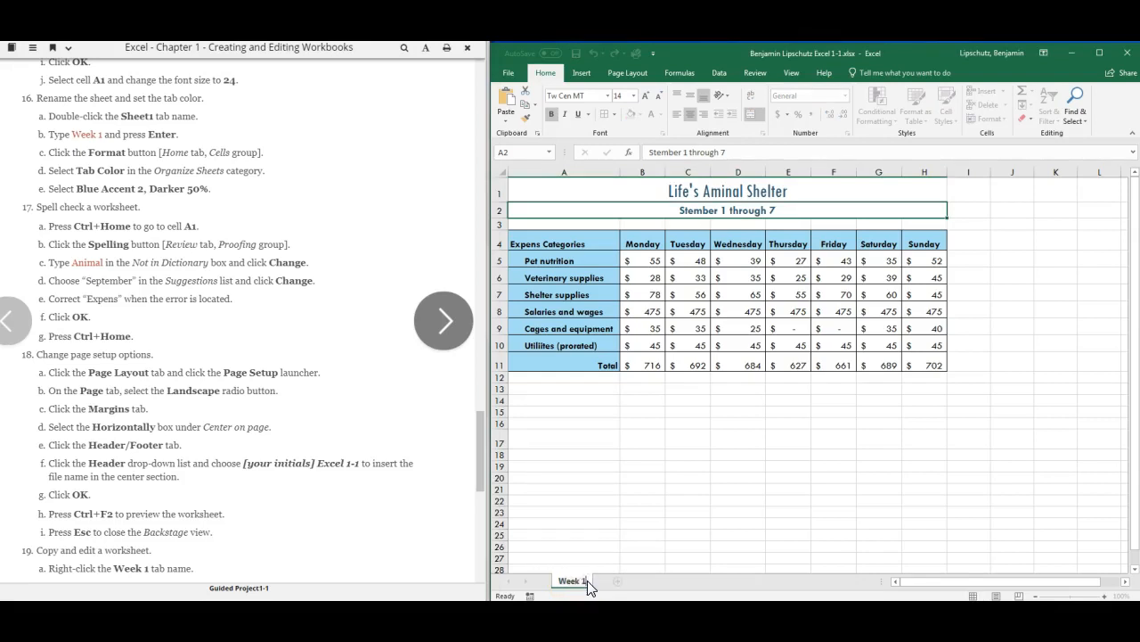
pyautogui.press('Return')
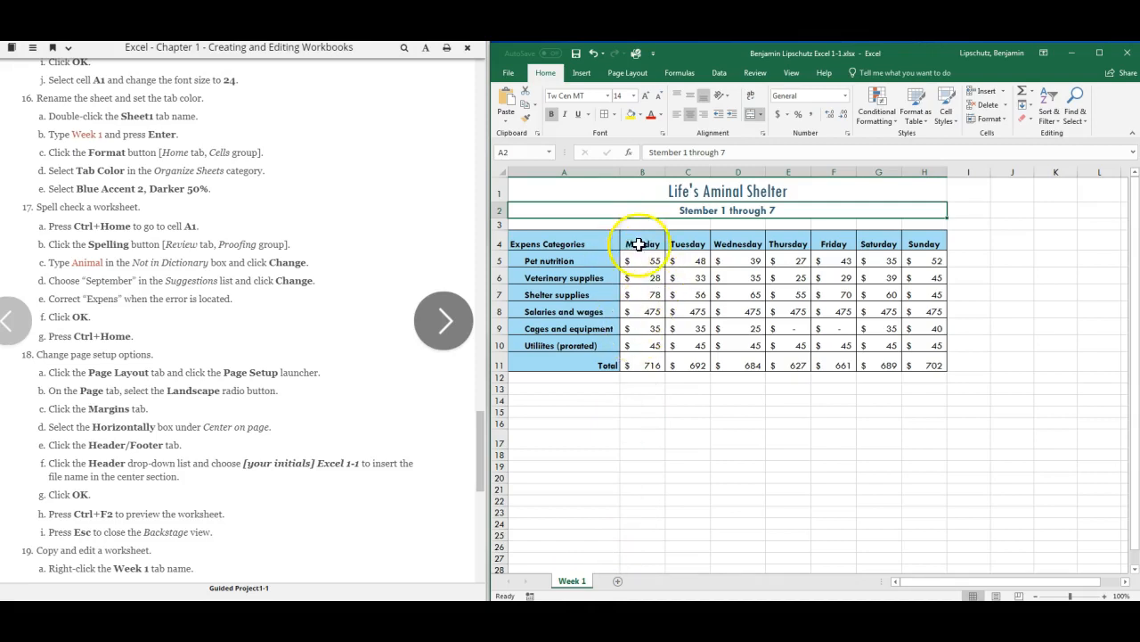
pyautogui.click(1001, 119)
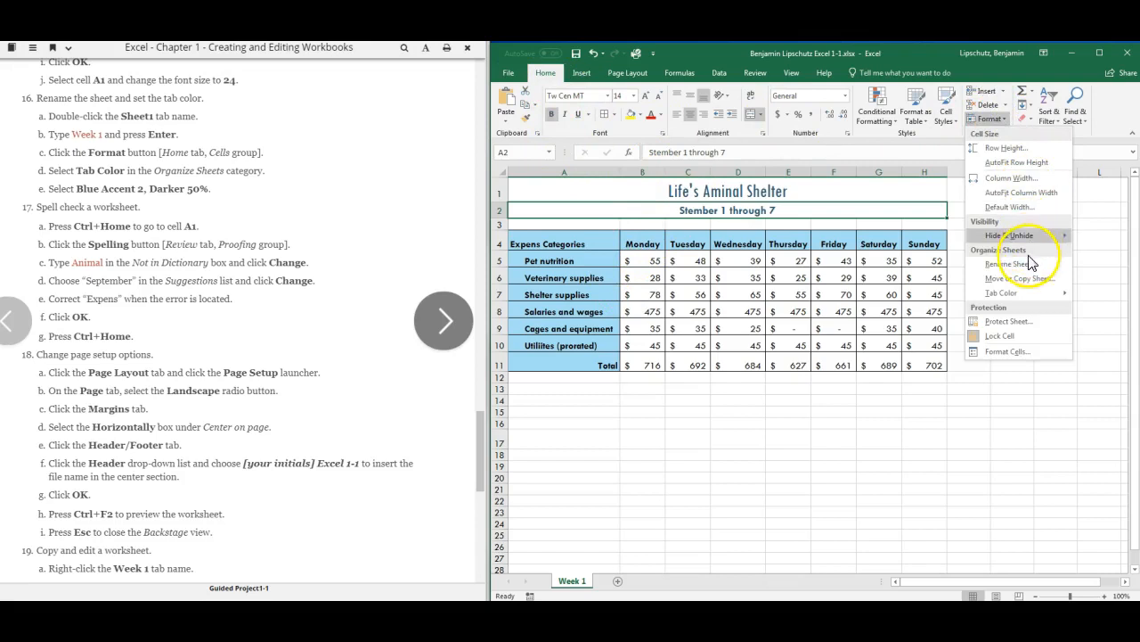
pyautogui.moveTo(1015, 299)
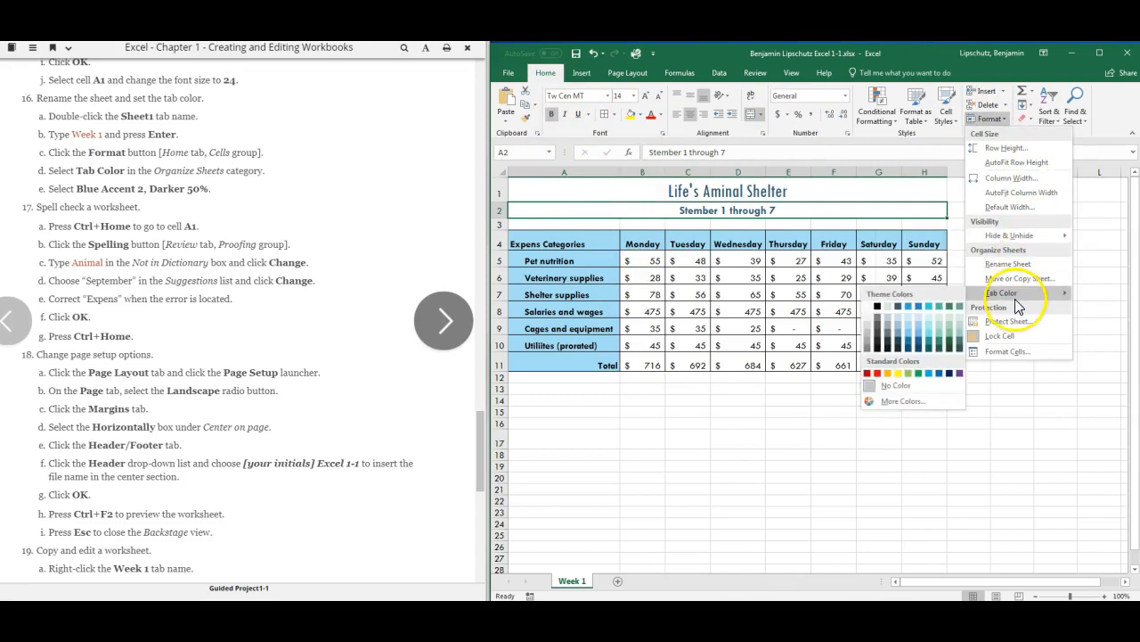
pyautogui.click(921, 357)
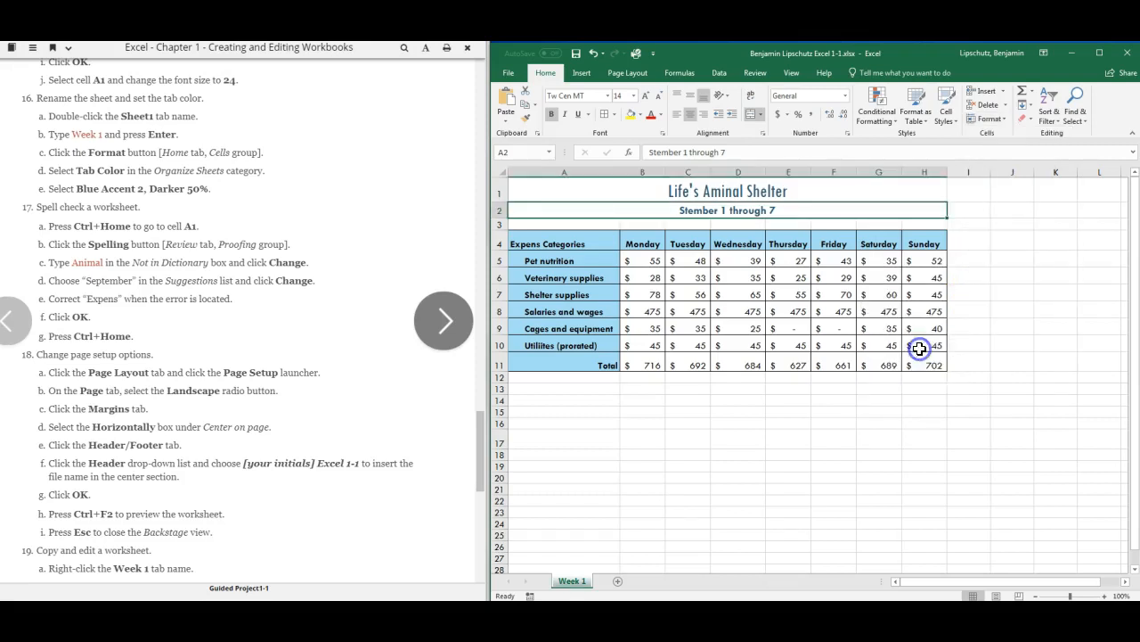
pyautogui.click(722, 433)
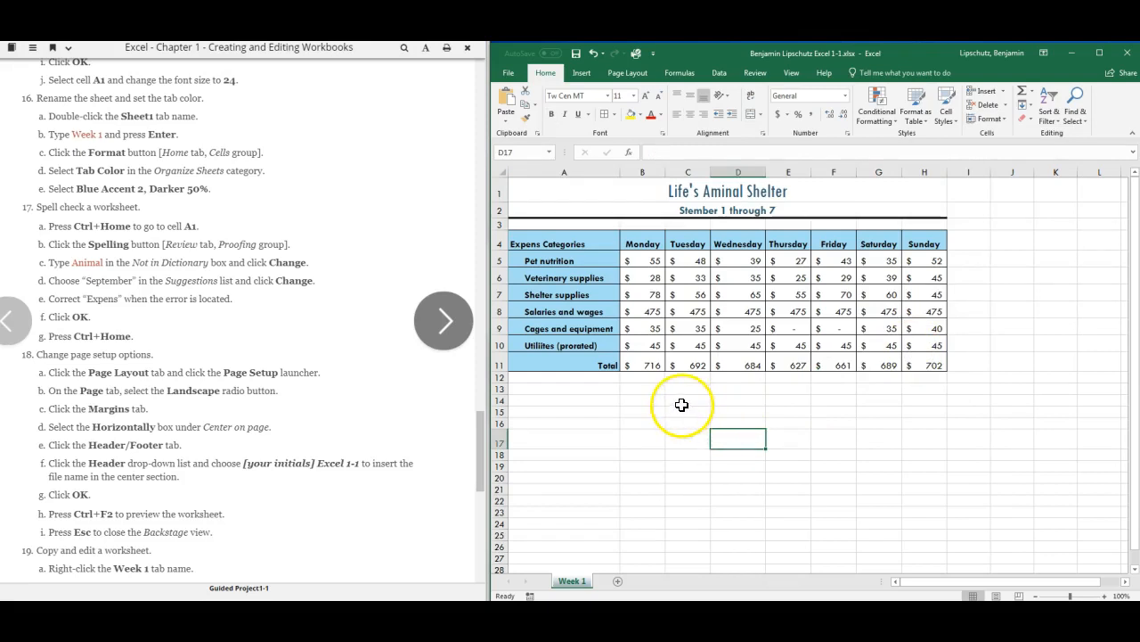
# Start a spell check of the worksheet from A1 and change "Aminal" to "Animal" in the title, following step 17
pyautogui.click(534, 192)
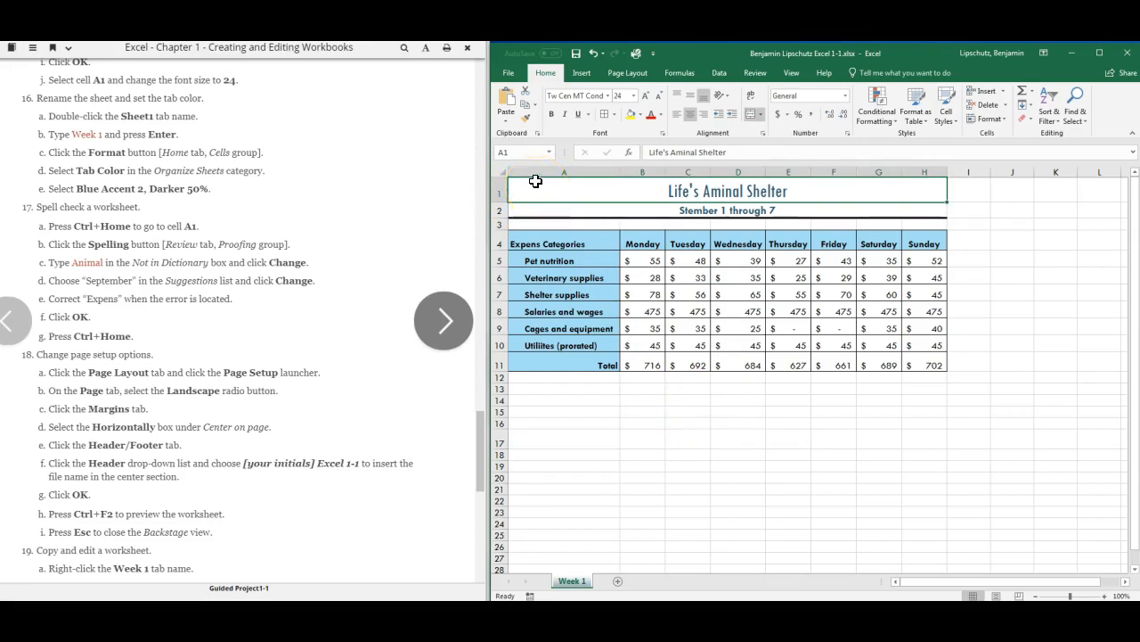
pyautogui.click(755, 74)
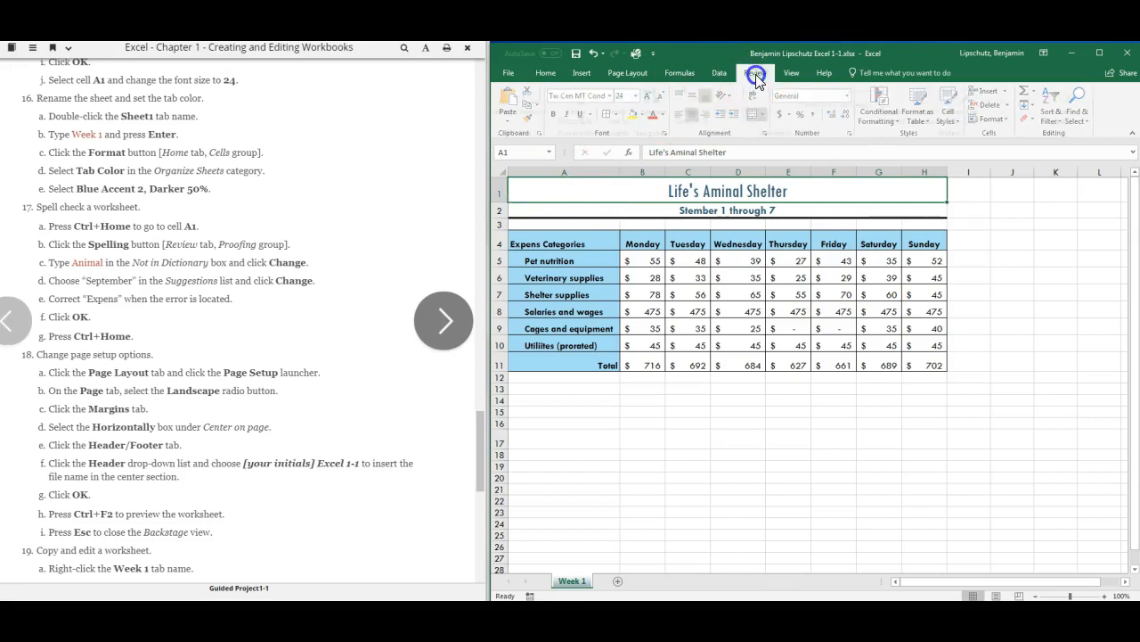
pyautogui.click(507, 101)
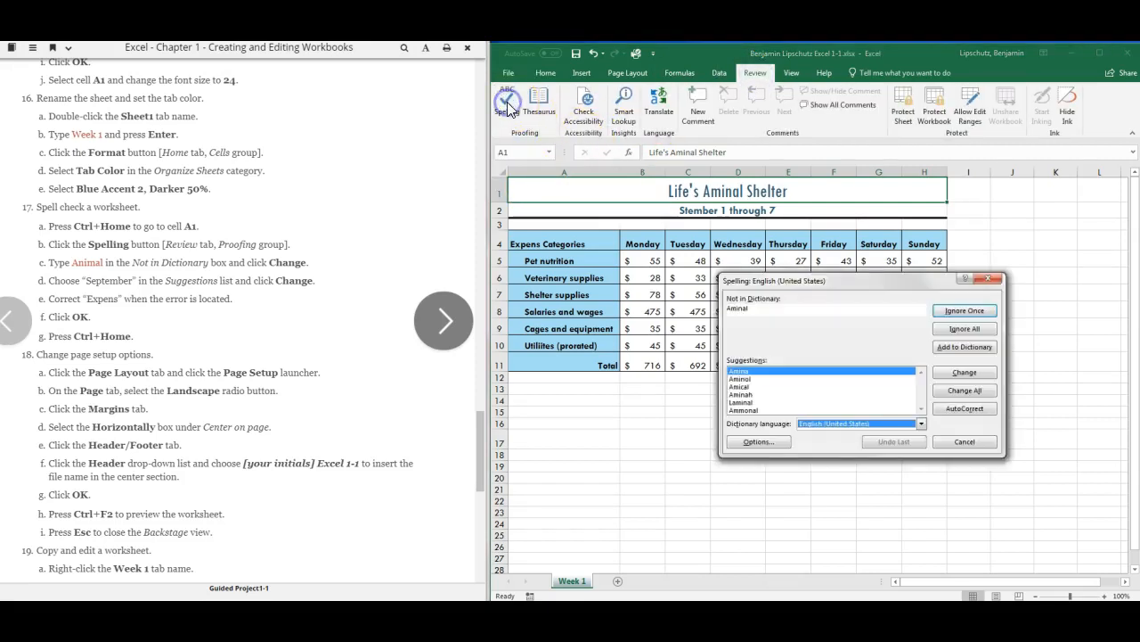
pyautogui.moveTo(753, 311); pyautogui.dragTo(670, 315)
pyautogui.write('A')
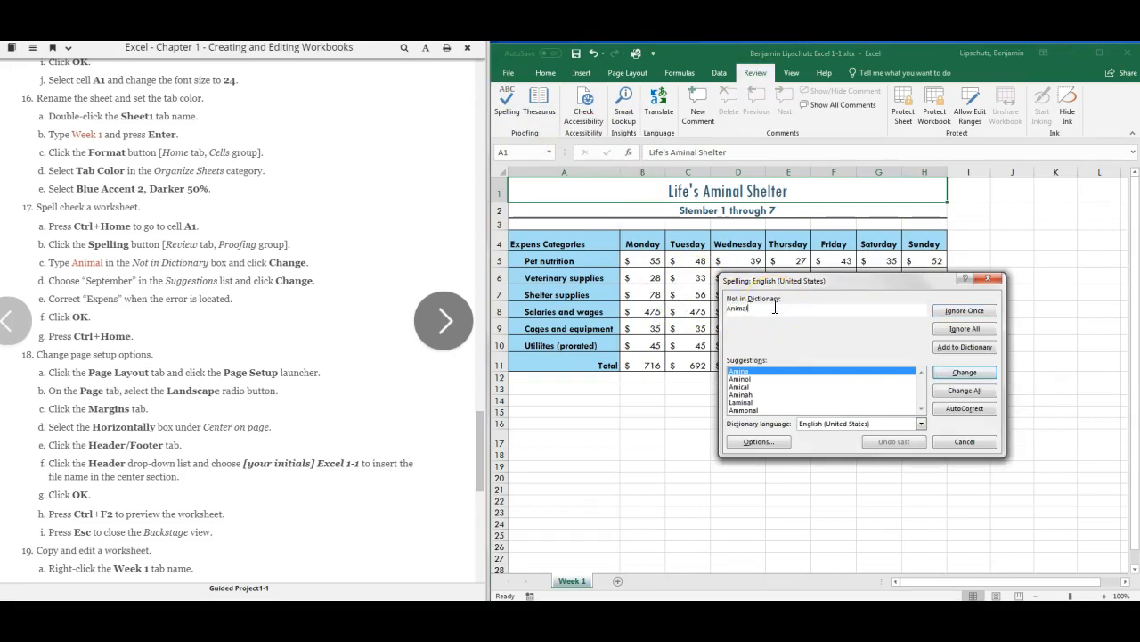
pyautogui.write('nimal')
pyautogui.click(964, 371)
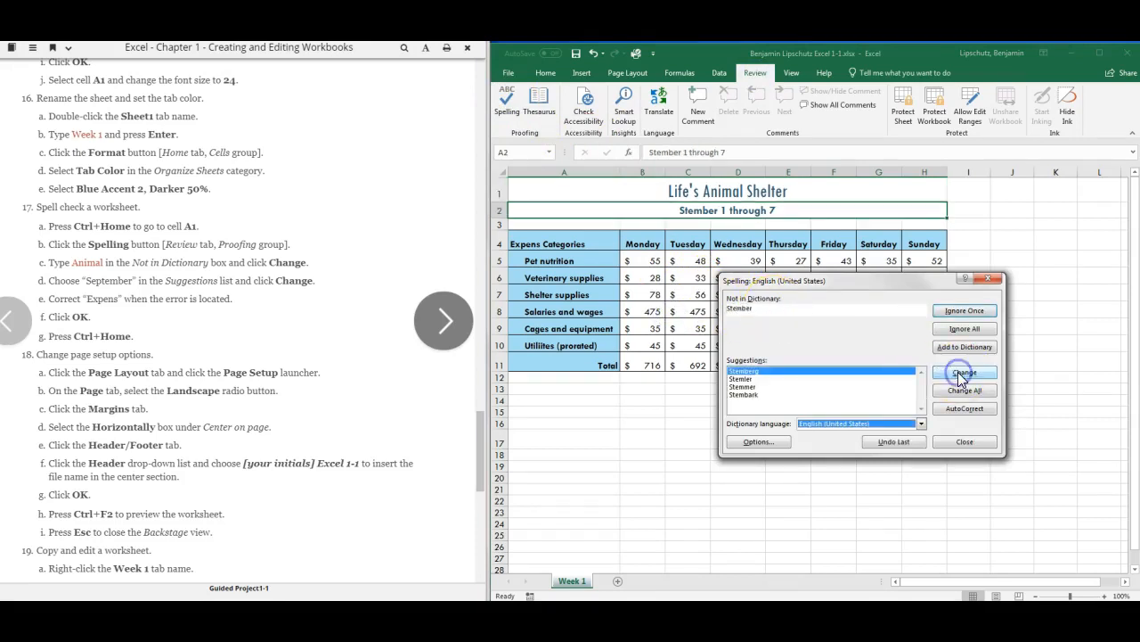
# Change "Stember" to "September" in the date heading and "Expens" to the suggested "Expense" in A4 with the spell checker
pyautogui.click(779, 312)
pyautogui.moveTo(766, 308); pyautogui.dragTo(698, 312)
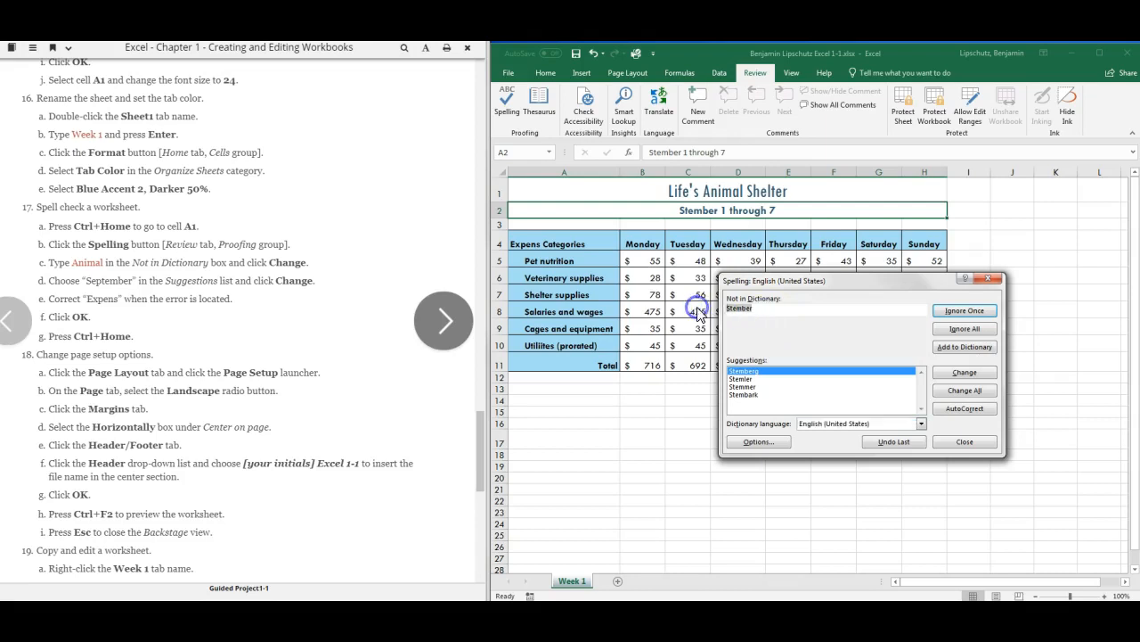
pyautogui.write('se')
pyautogui.press('BackSpace')
pyautogui.press('BackSpace')
pyautogui.write('September')
pyautogui.click(964, 372)
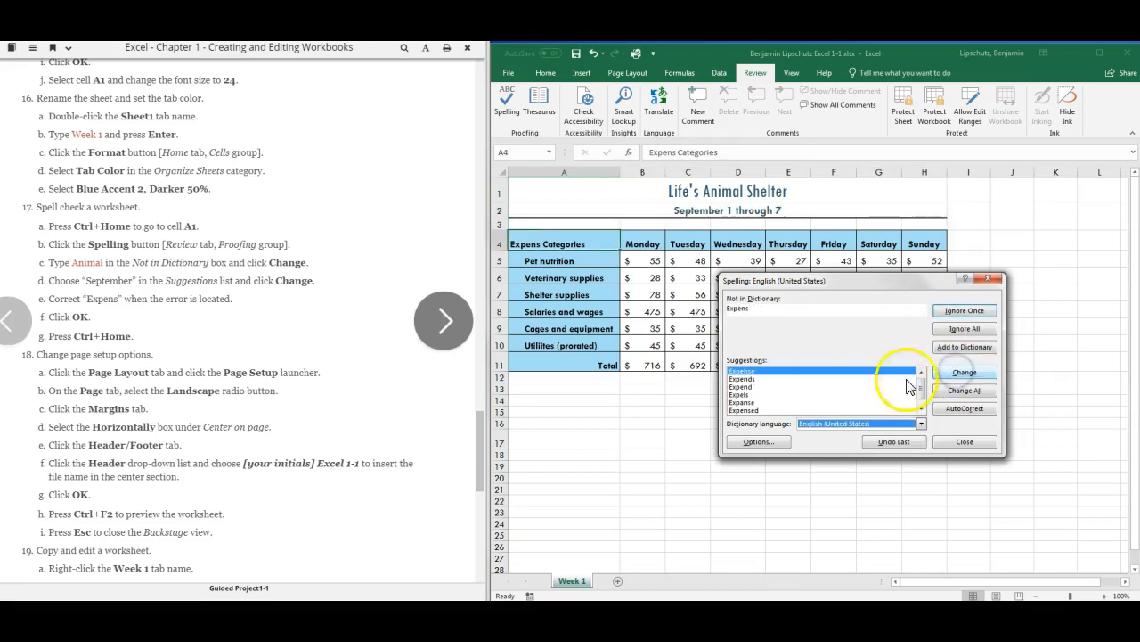
pyautogui.click(758, 371)
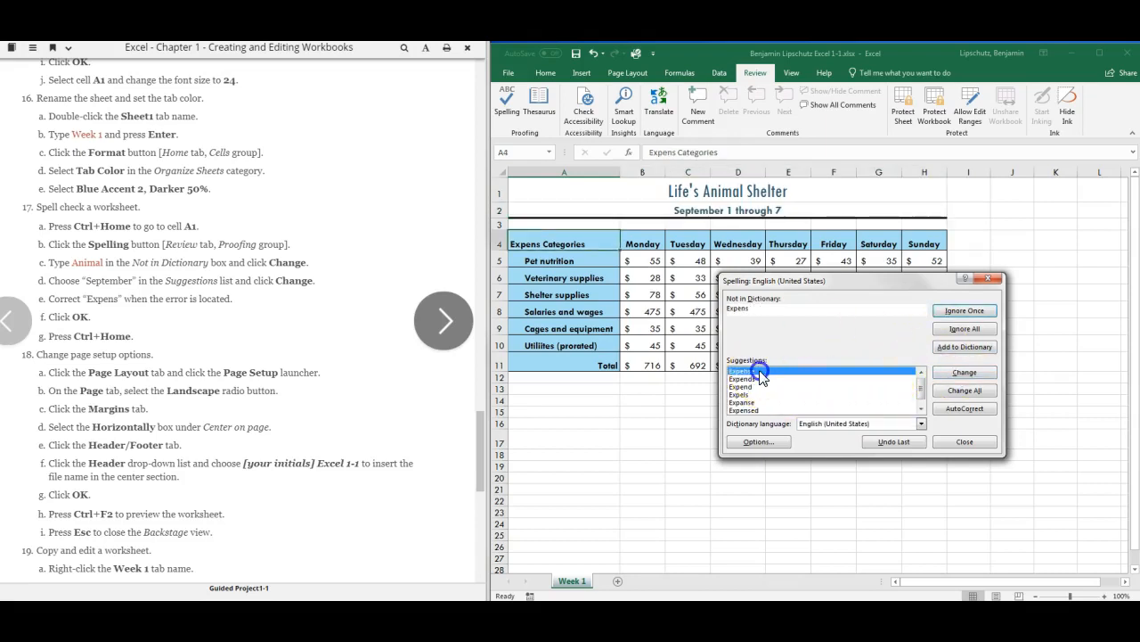
pyautogui.click(964, 373)
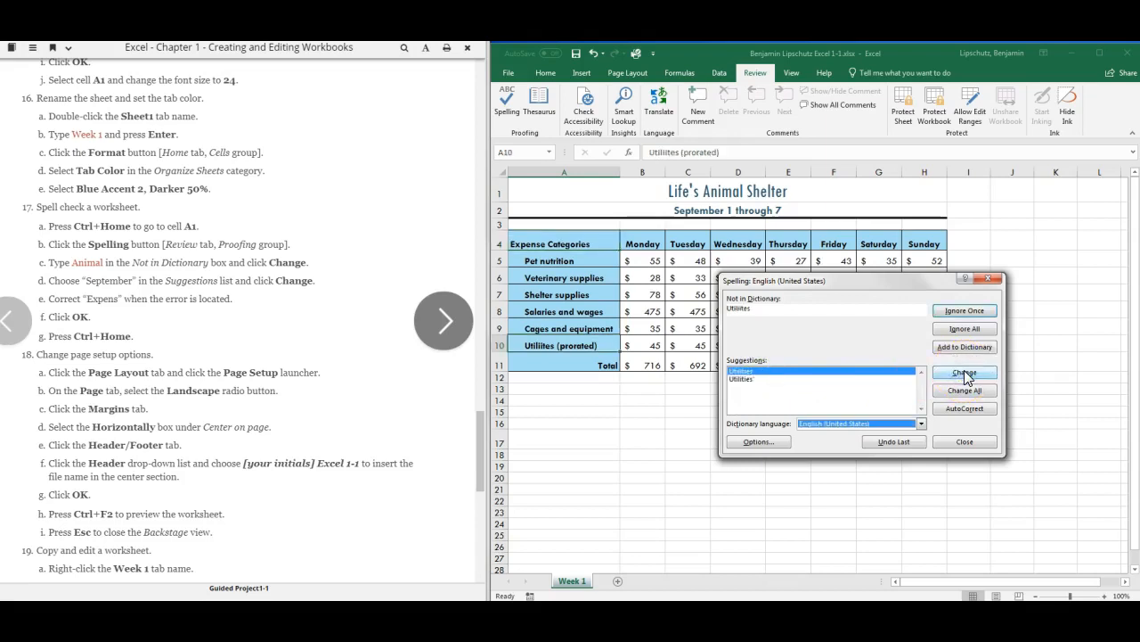
# Correct the misspelled word in A10 to the suggested "Utilities" and finish the spell check
pyautogui.click(965, 373)
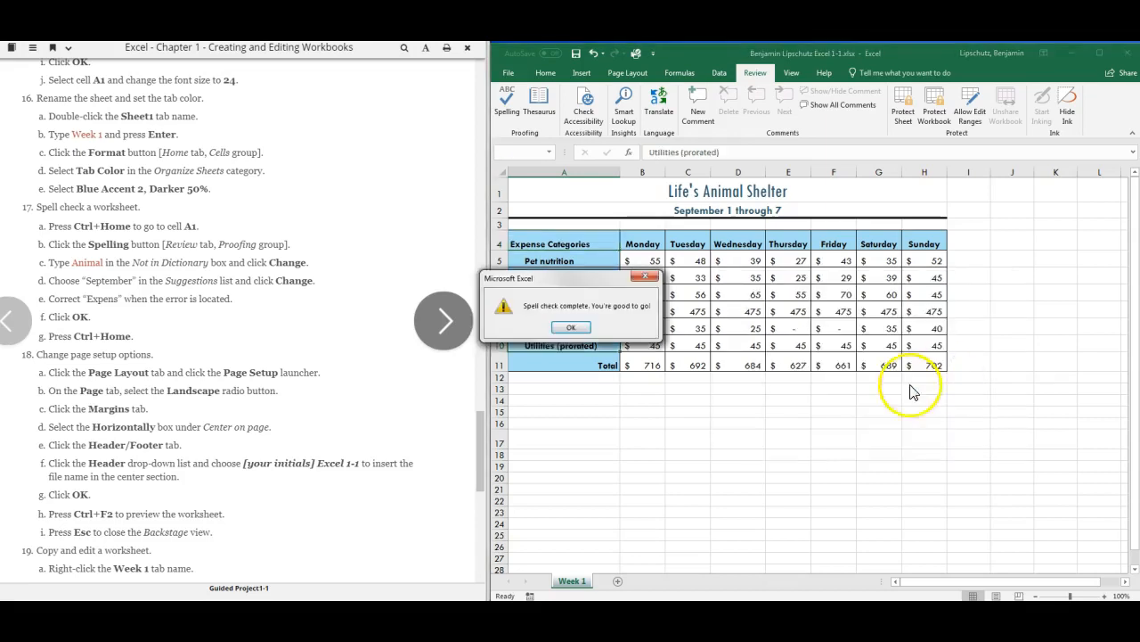
pyautogui.click(572, 328)
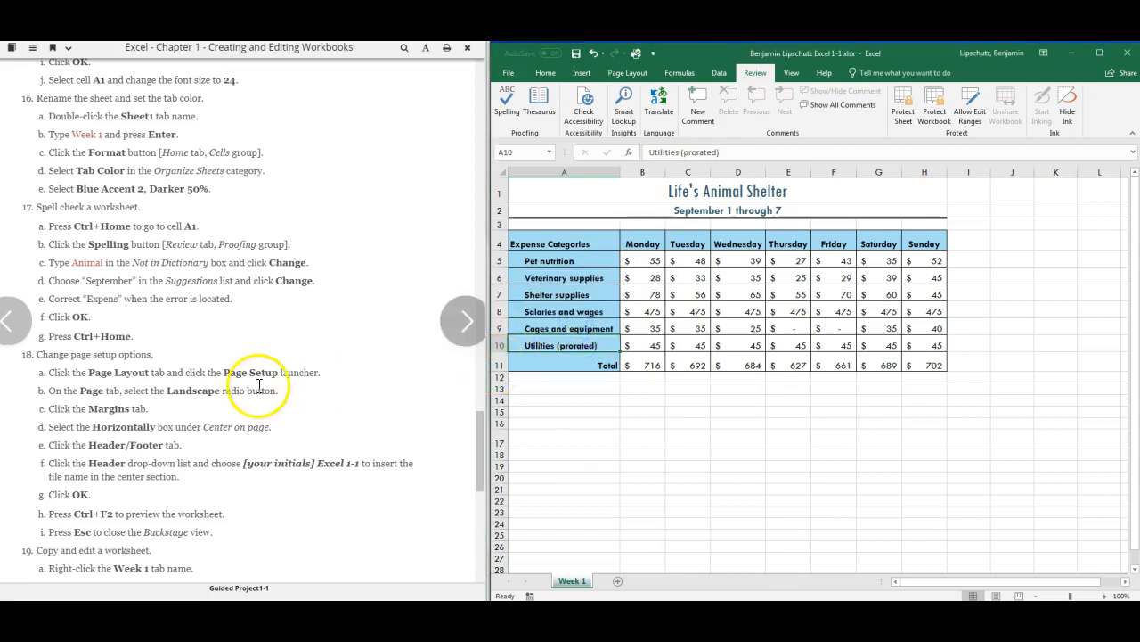
# Set the Week 1 page orientation to Landscape and center it horizontally on the page, following step 18 of the textbook
pyautogui.click(223, 372)
pyautogui.scroll(-3, 194, 365)
pyautogui.scroll(-1, 194, 365)
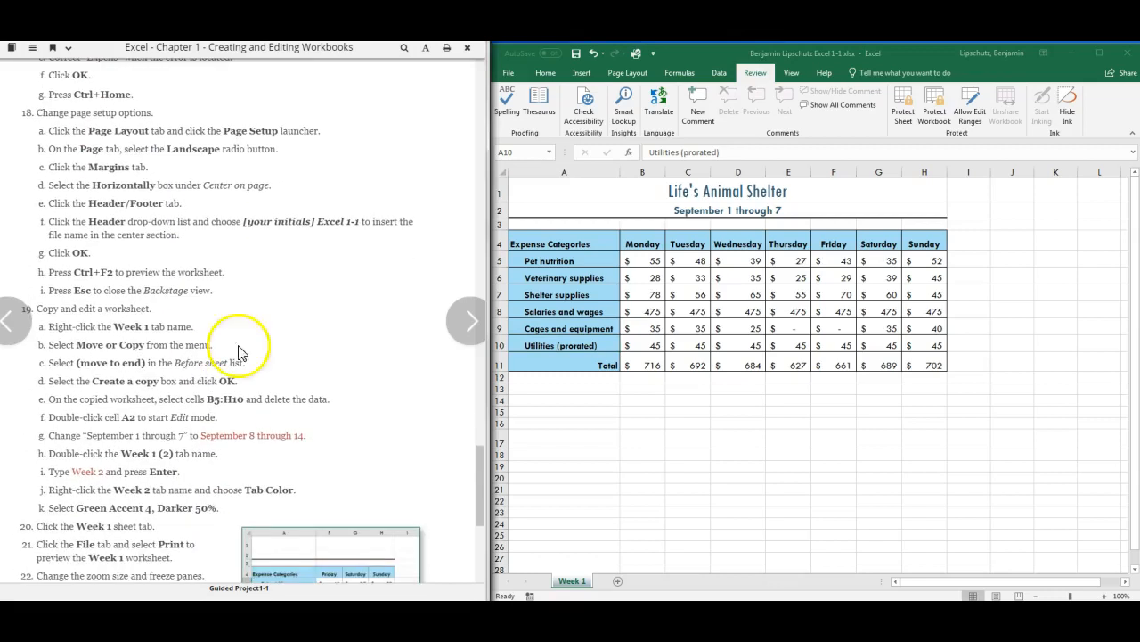
pyautogui.click(635, 75)
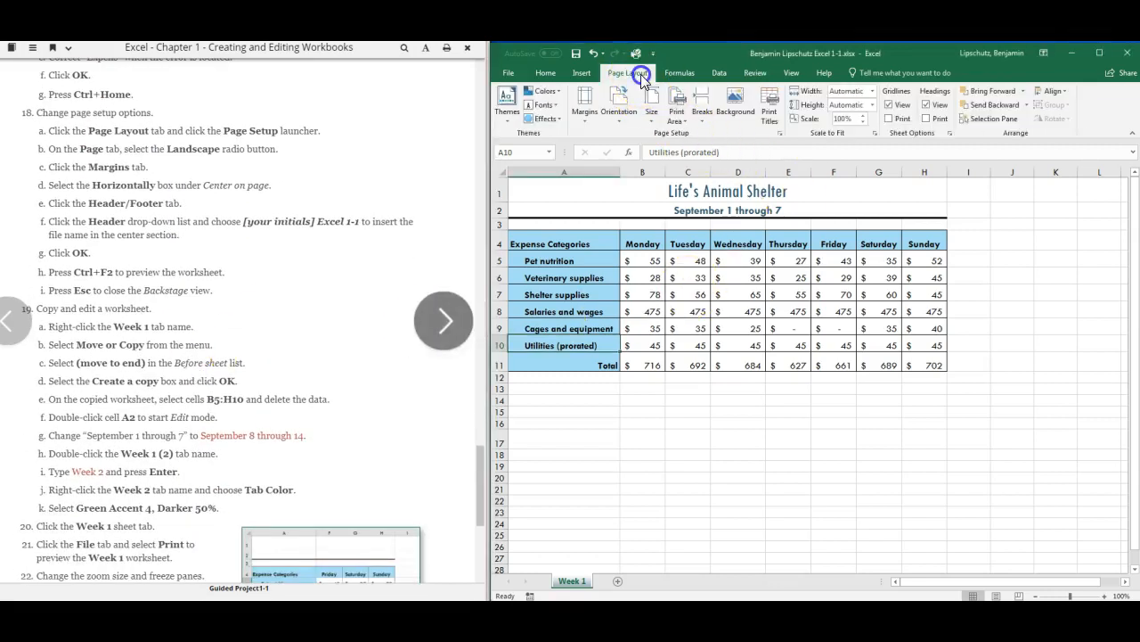
pyautogui.click(779, 134)
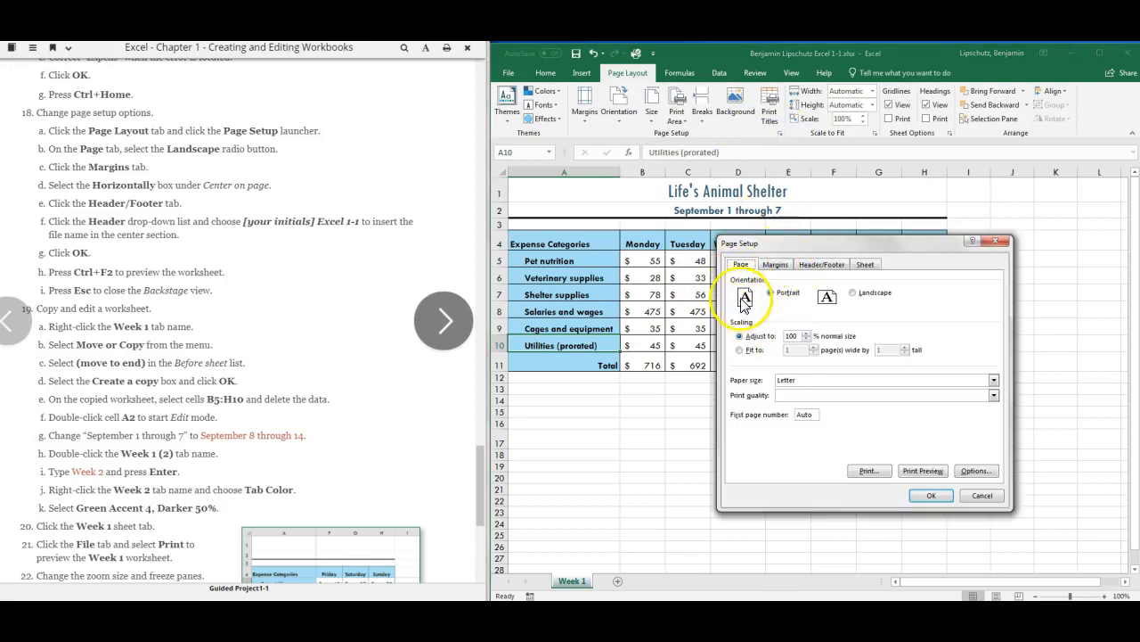
pyautogui.click(853, 294)
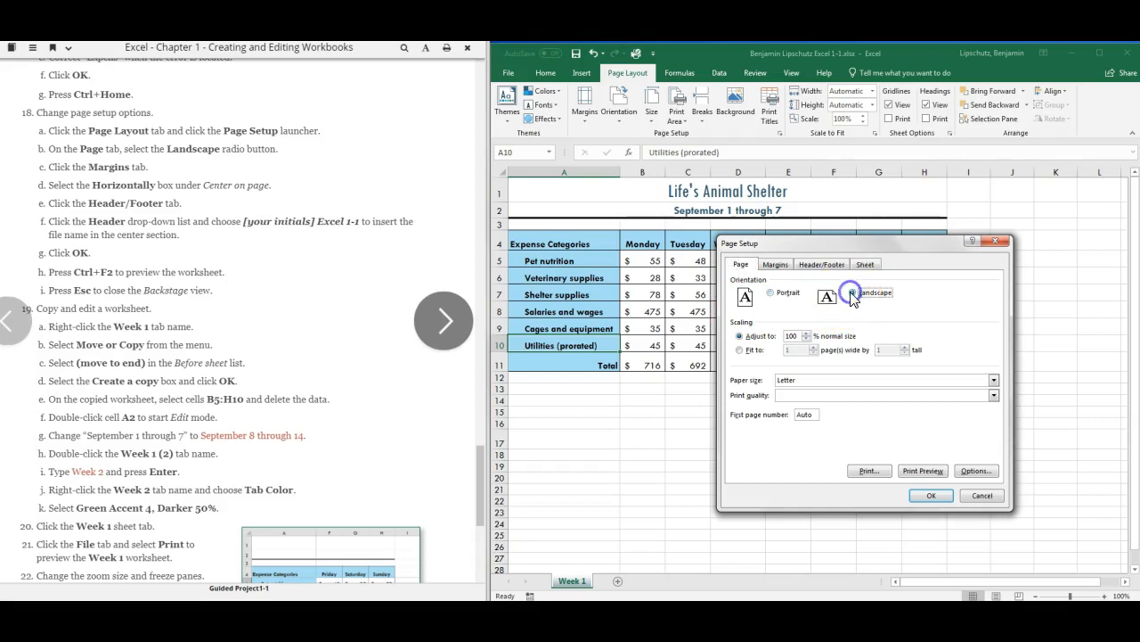
pyautogui.click(775, 264)
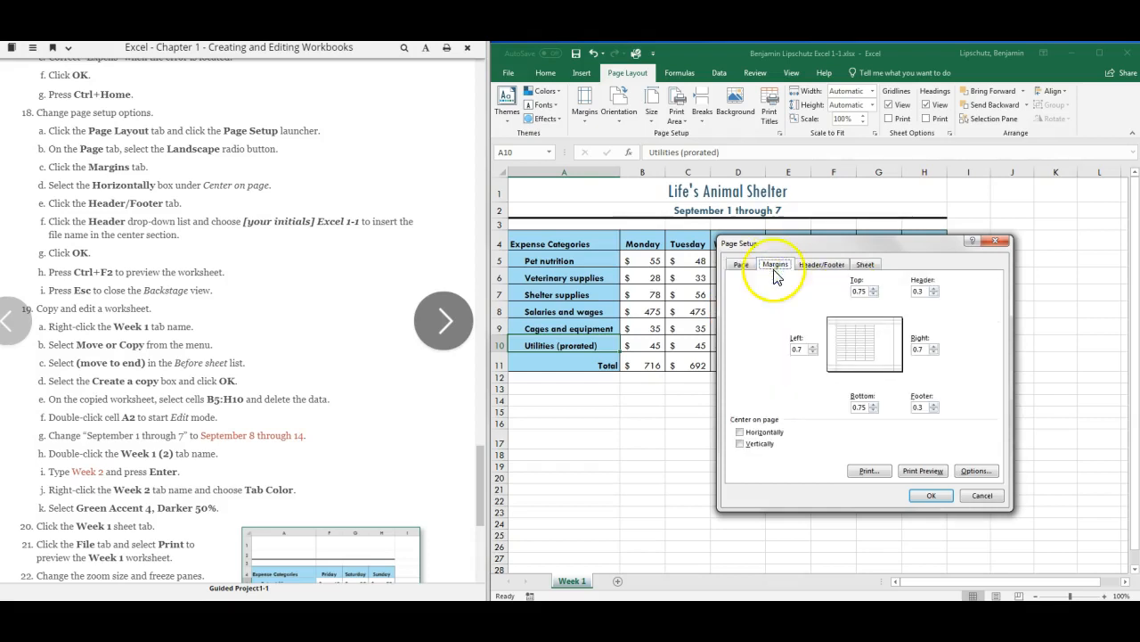
pyautogui.click(756, 433)
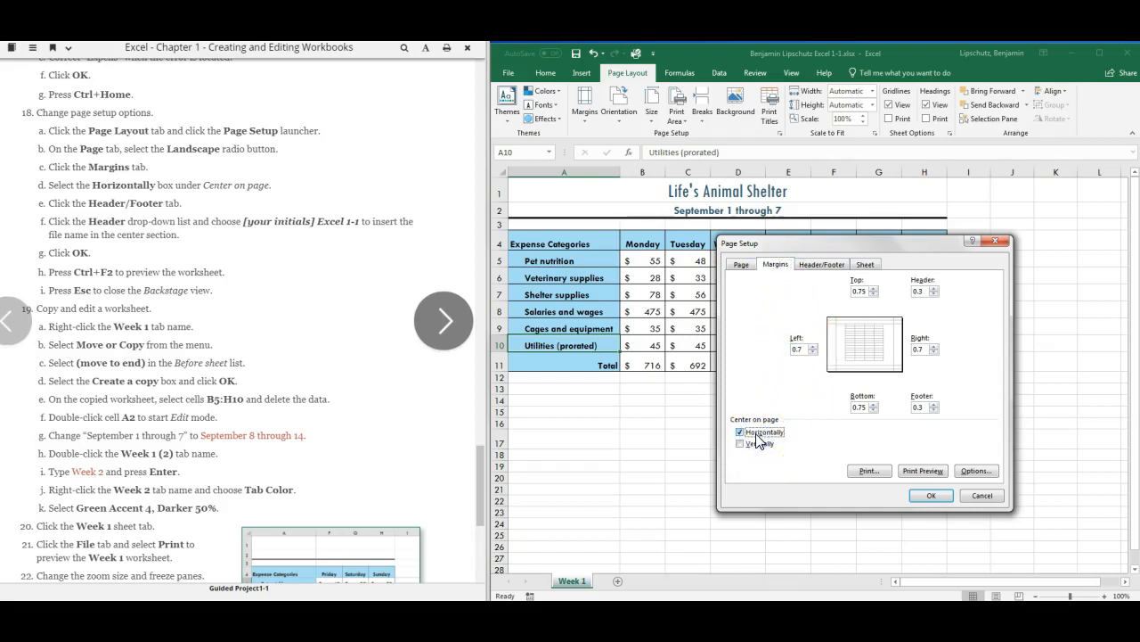
# Add the workbook's file name as the page header in the center section and apply the page setup
pyautogui.click(824, 267)
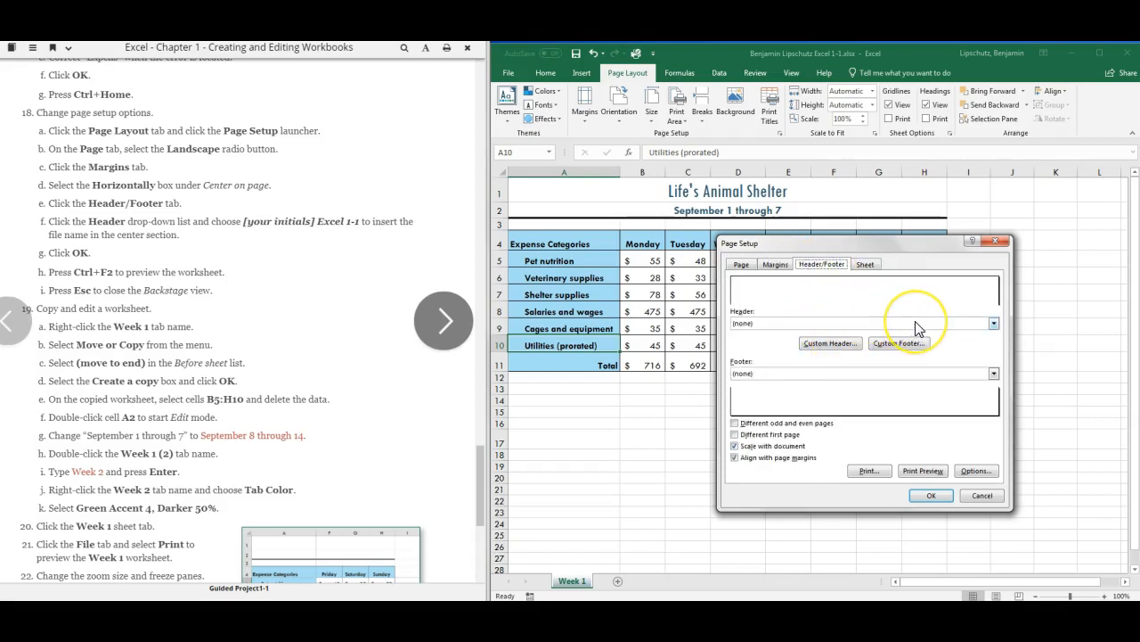
pyautogui.click(992, 324)
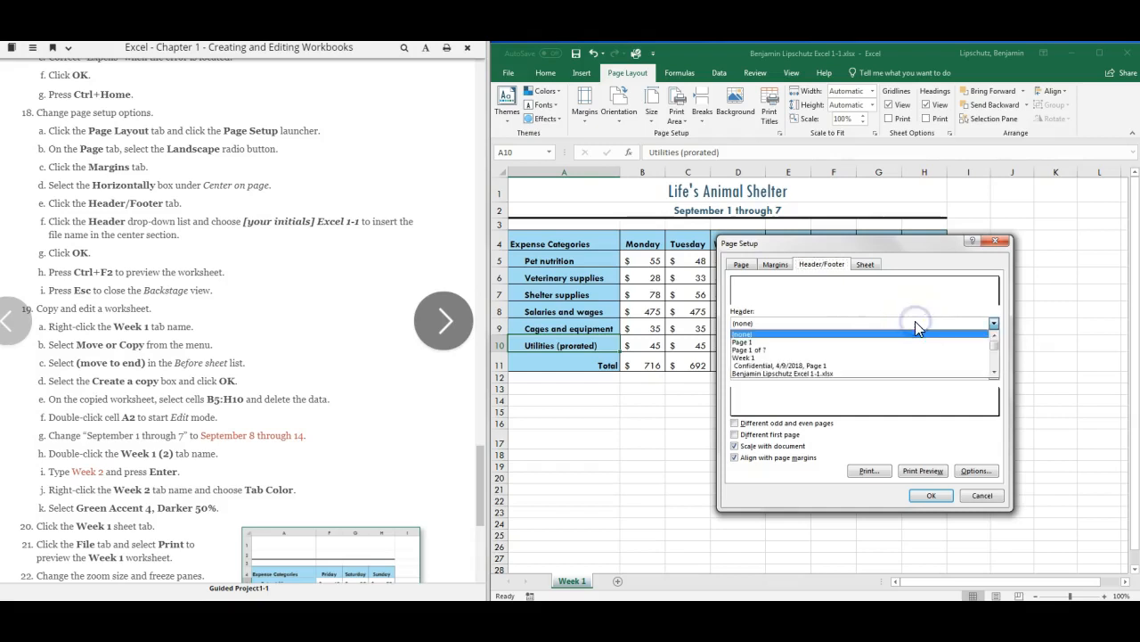
pyautogui.click(841, 374)
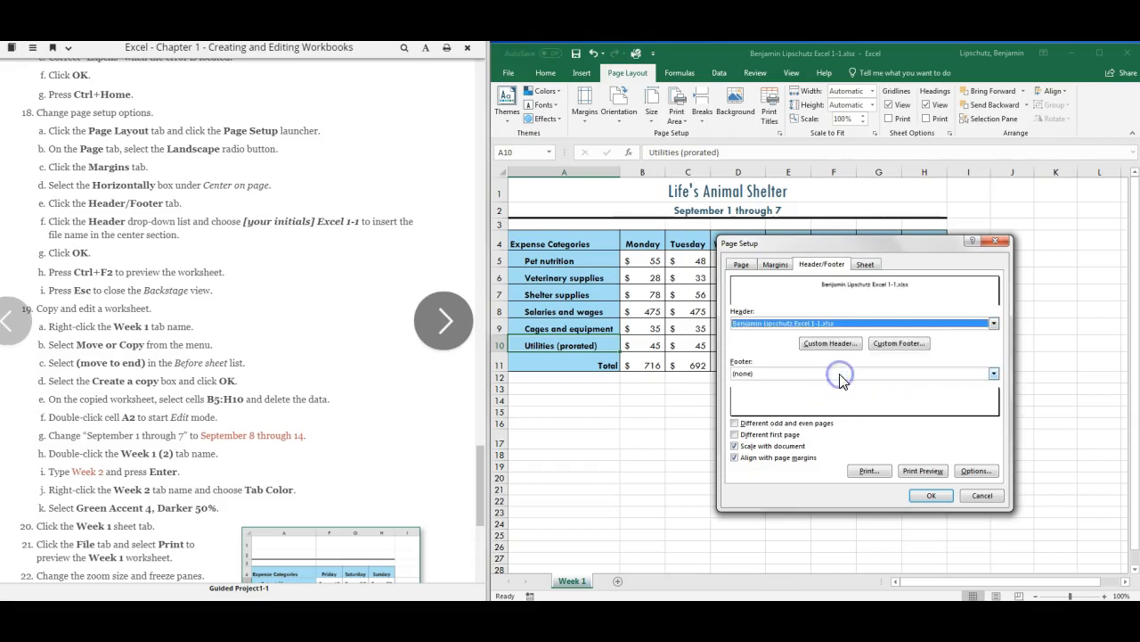
pyautogui.click(935, 495)
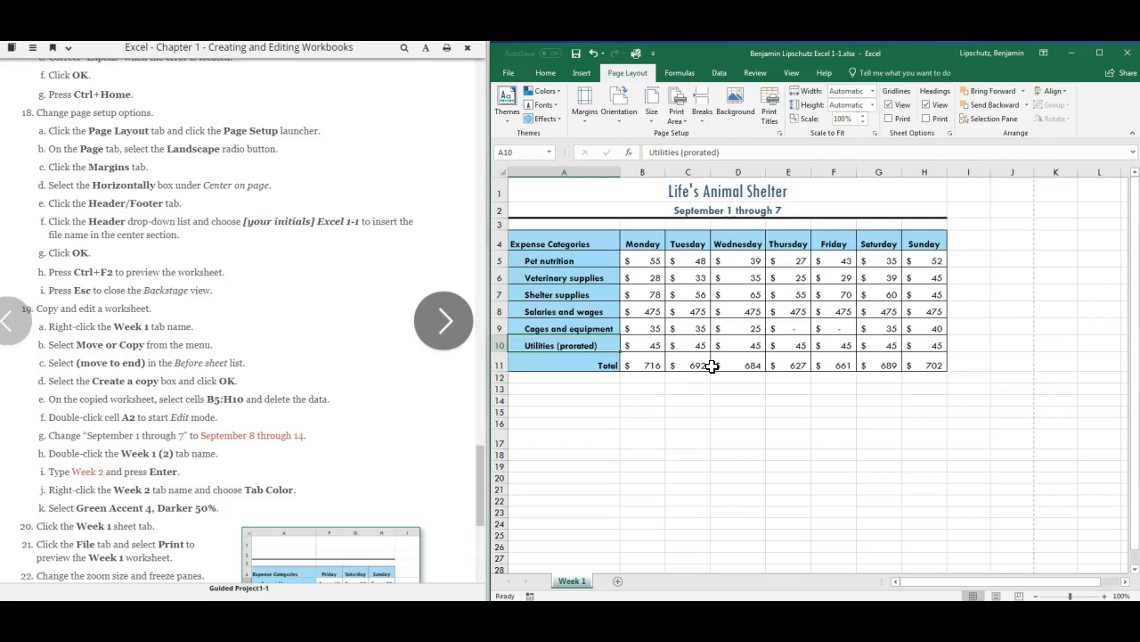
# Preview how the Week 1 worksheet prints, checking the layout and header, and return to the sheet
pyautogui.hotkey('ctrl', 'F2')
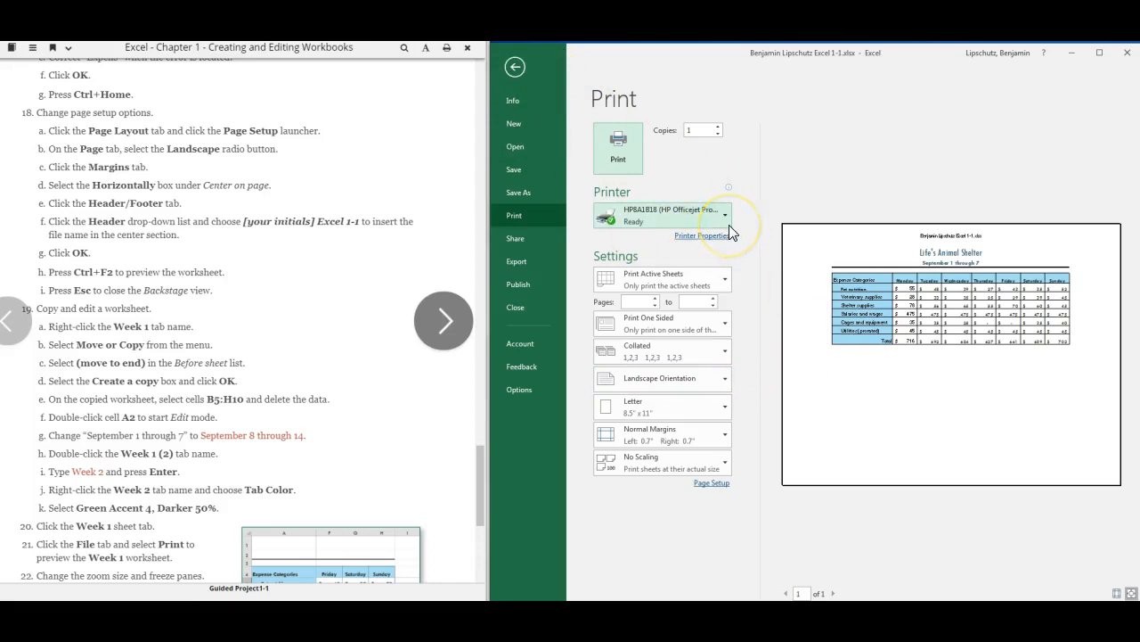
pyautogui.moveTo(729, 226)
pyautogui.press('Escape')
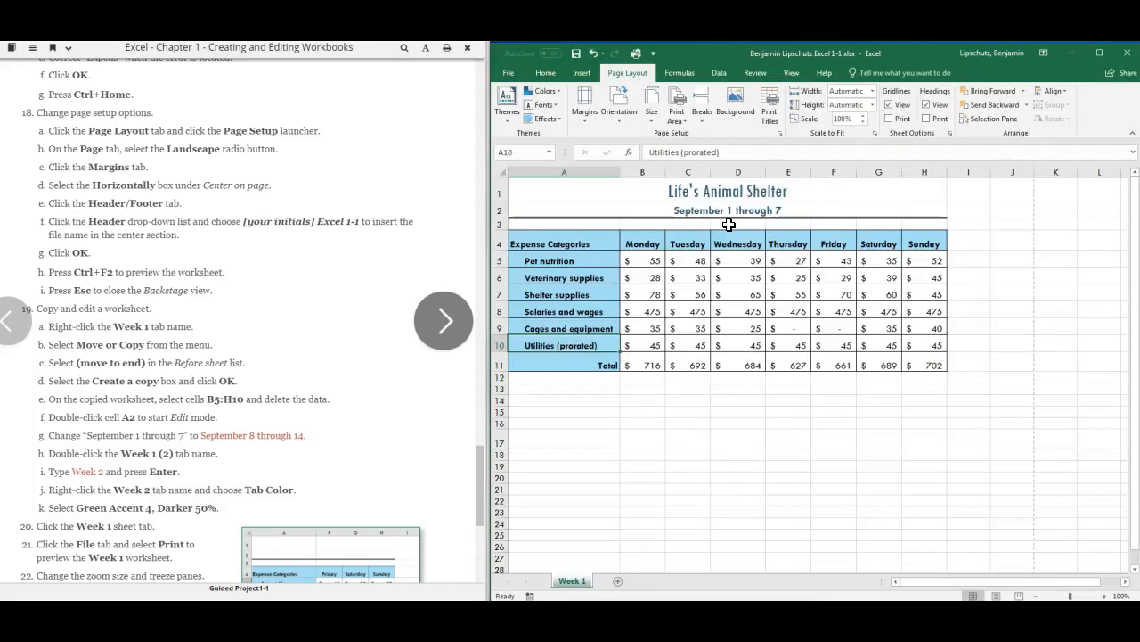
pyautogui.click(672, 286)
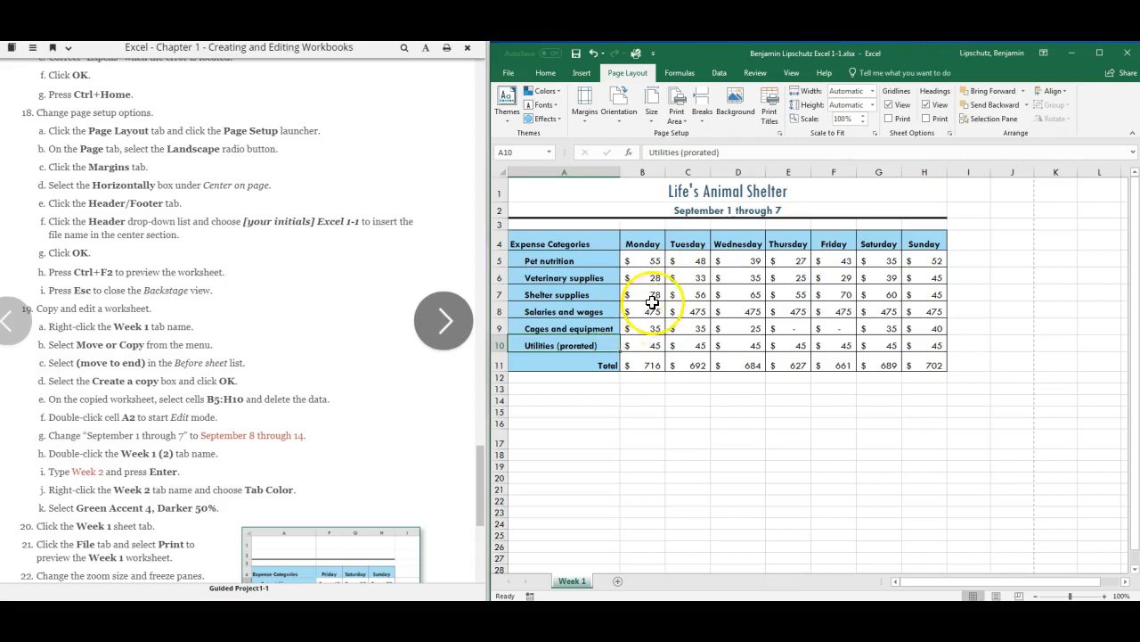
# Create a copy of the Week 1 sheet at the end of the workbook, following step 19 of the textbook
pyautogui.click(326, 313)
pyautogui.scroll(-5, 326, 307)
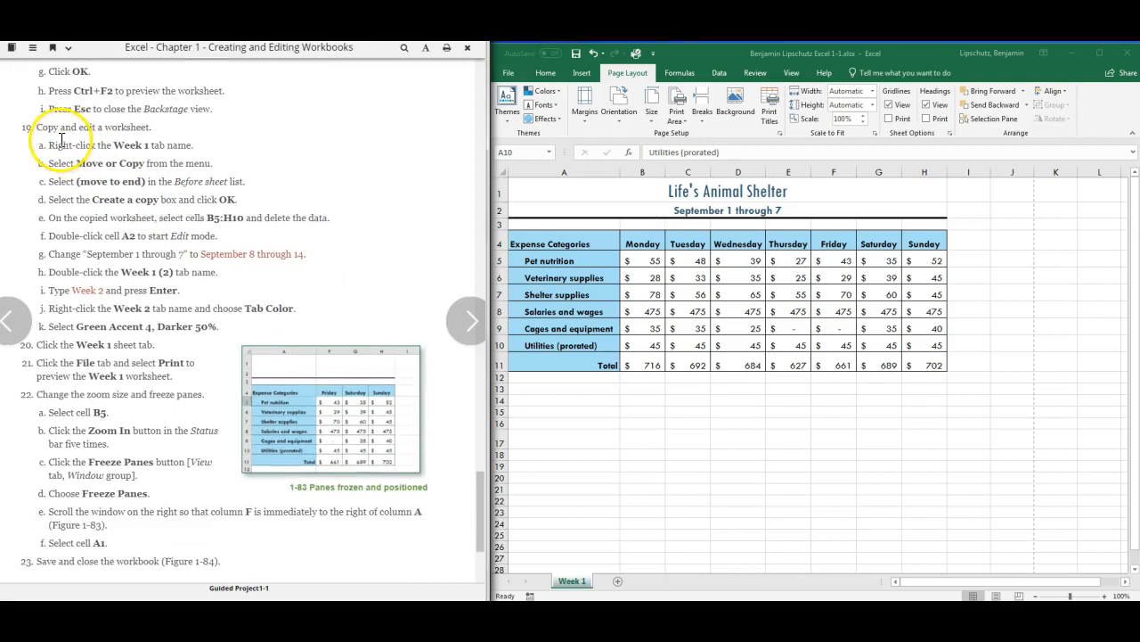
pyautogui.click(574, 582)
pyautogui.click(571, 581)
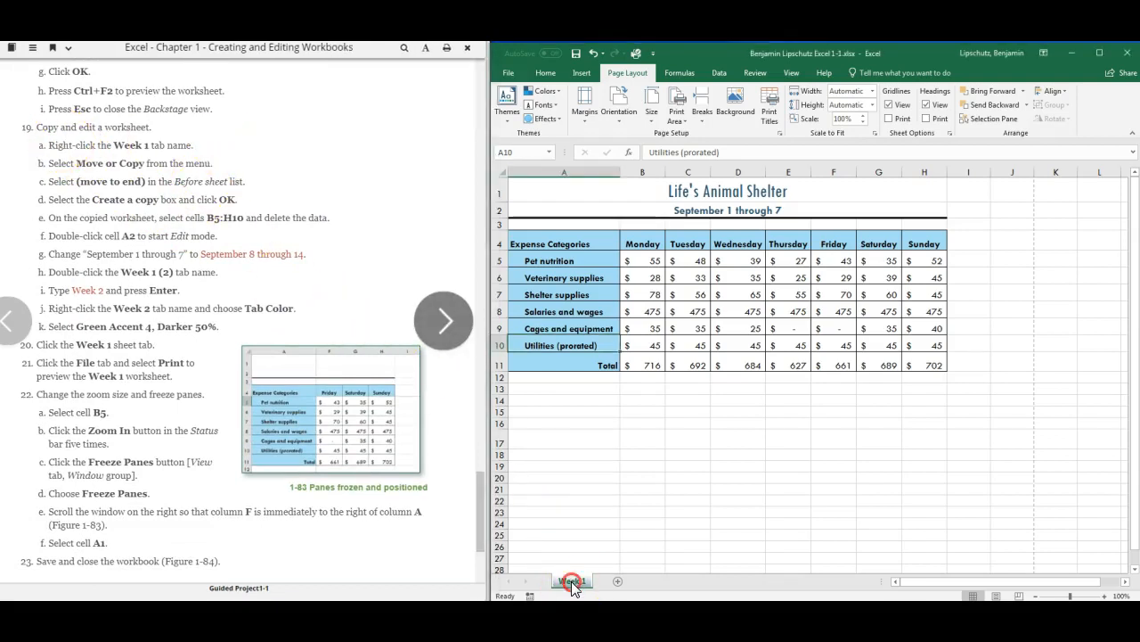
pyautogui.rightClick(571, 581)
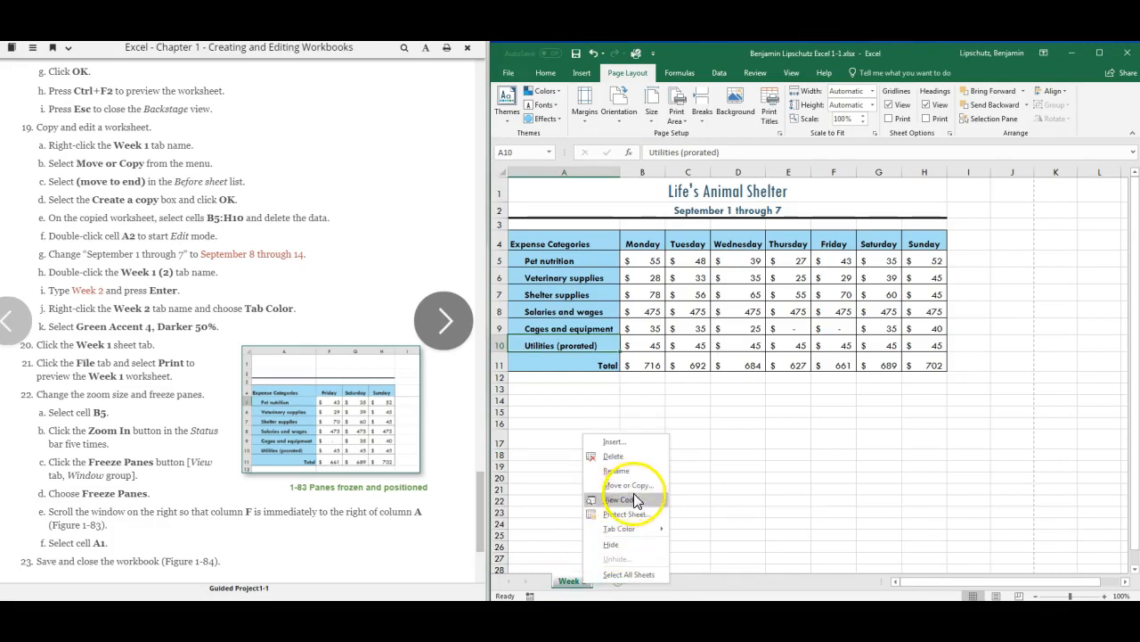
pyautogui.click(636, 482)
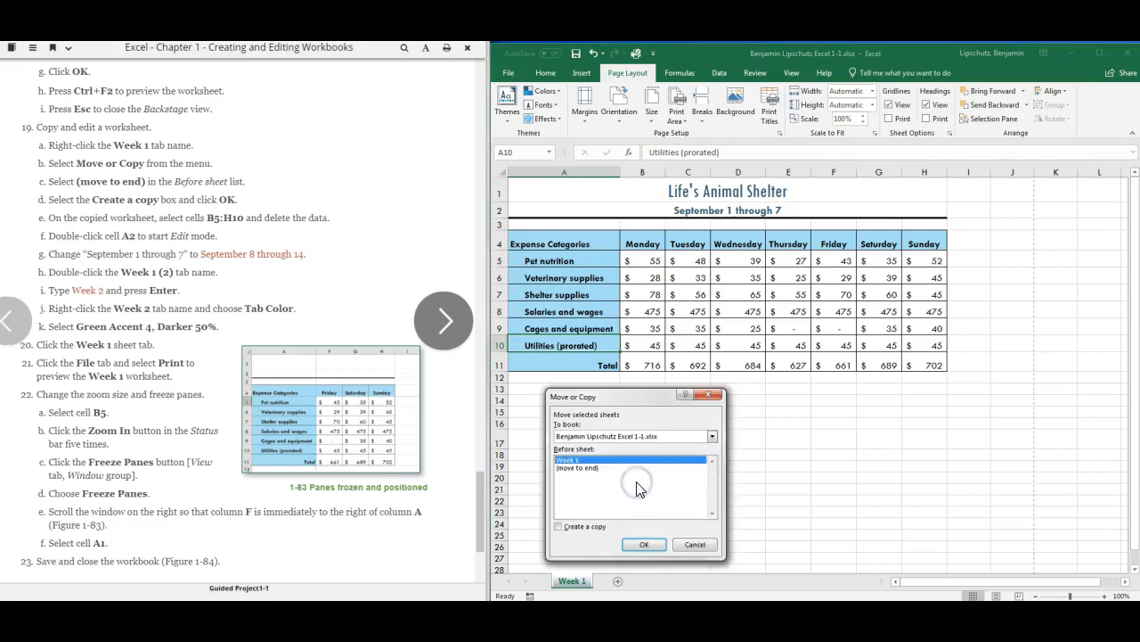
pyautogui.click(599, 468)
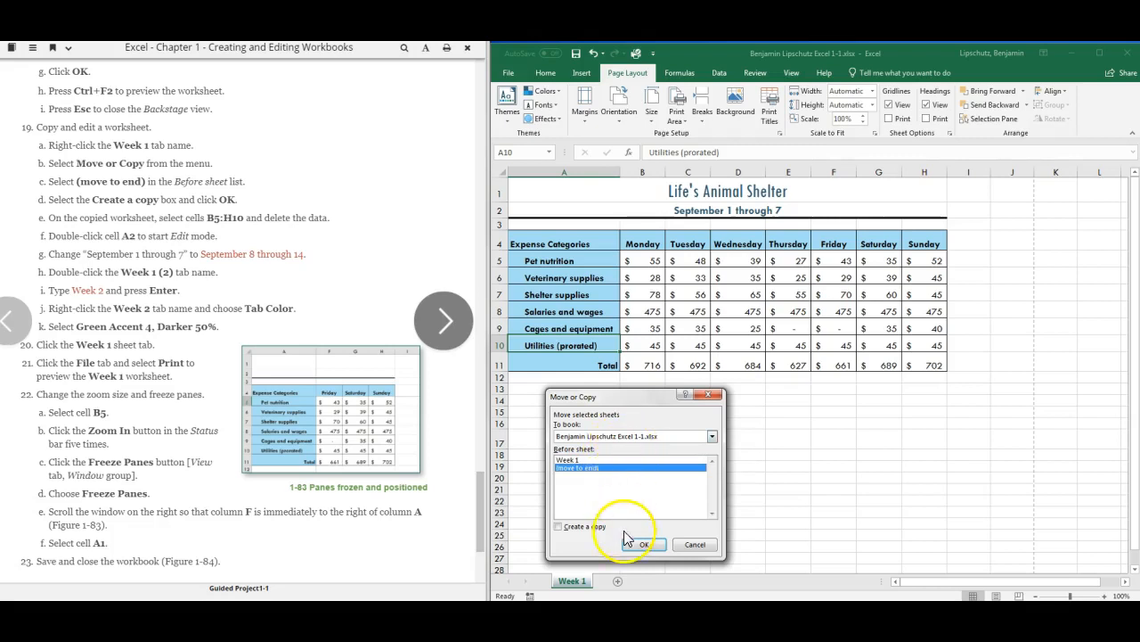
pyautogui.click(586, 527)
pyautogui.click(644, 545)
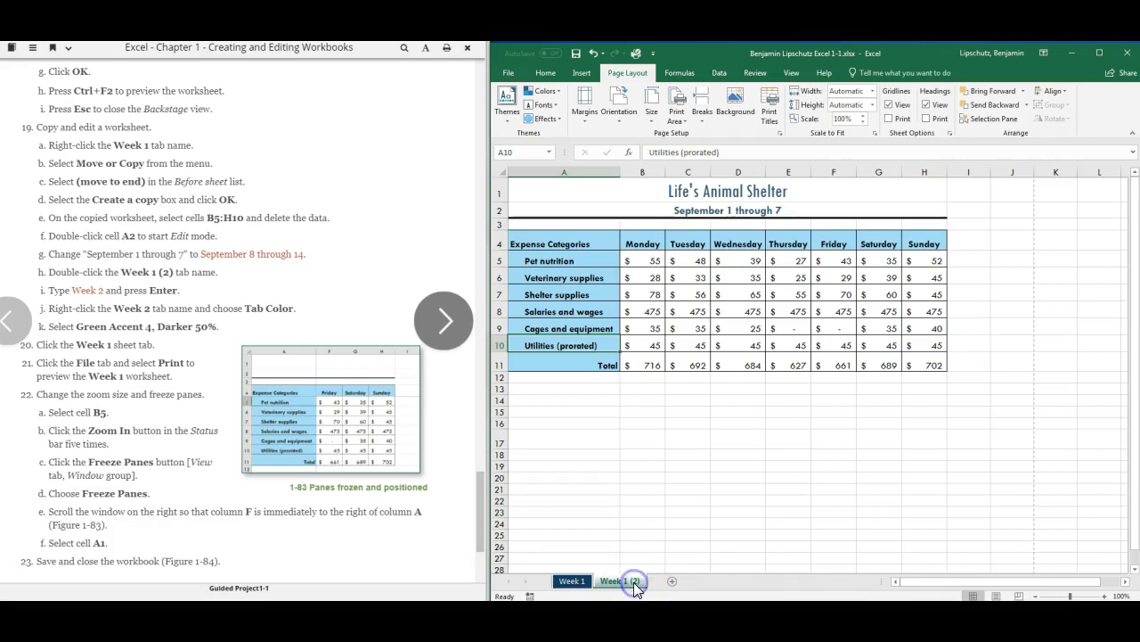
# Delete the expense data in B5:H10 on the copied sheet Week 1 (2)
pyautogui.click(634, 582)
pyautogui.click(653, 258)
pyautogui.moveTo(653, 257)
pyautogui.mouseDown()
pyautogui.moveTo(792, 313)
pyautogui.moveTo(914, 330)
pyautogui.moveTo(919, 343)
pyautogui.mouseUp()
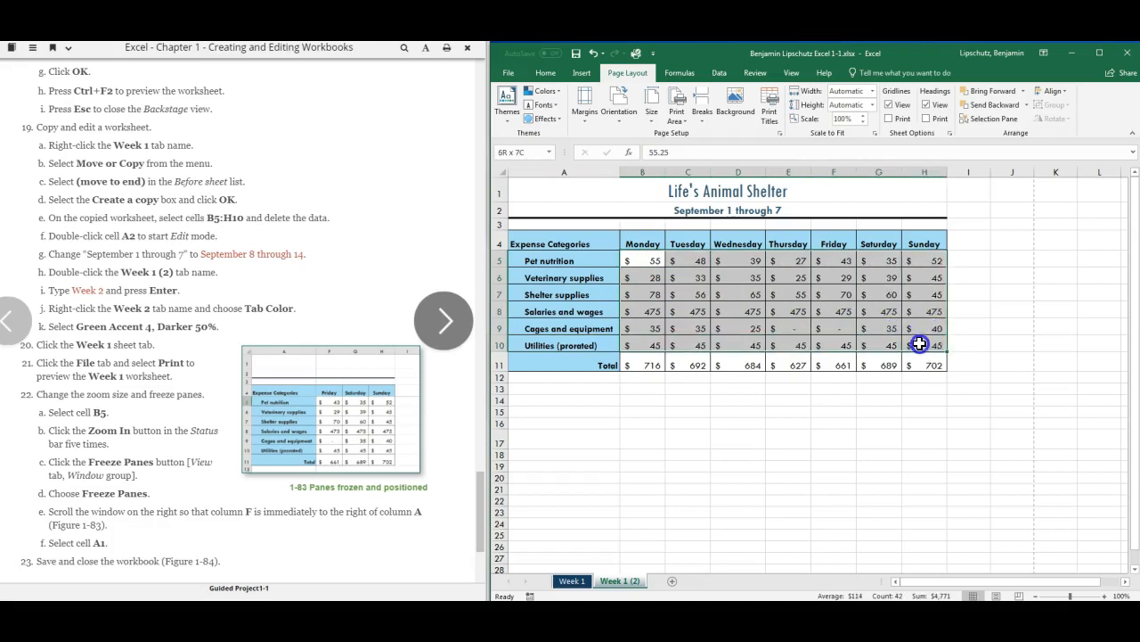
pyautogui.press('Delete')
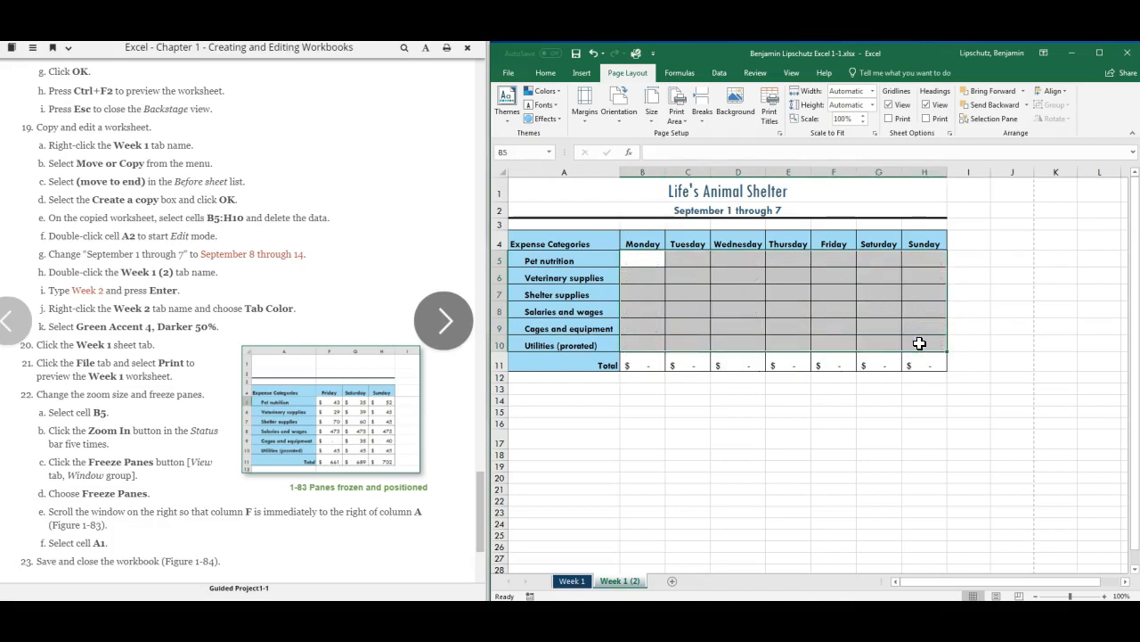
pyautogui.click(749, 436)
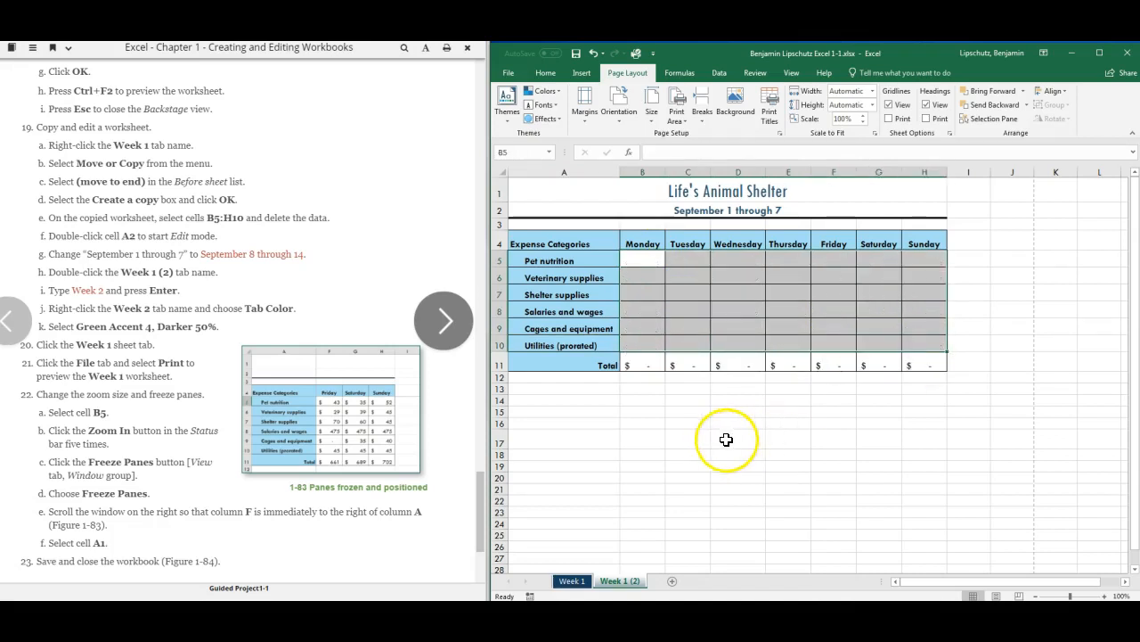
pyautogui.click(723, 438)
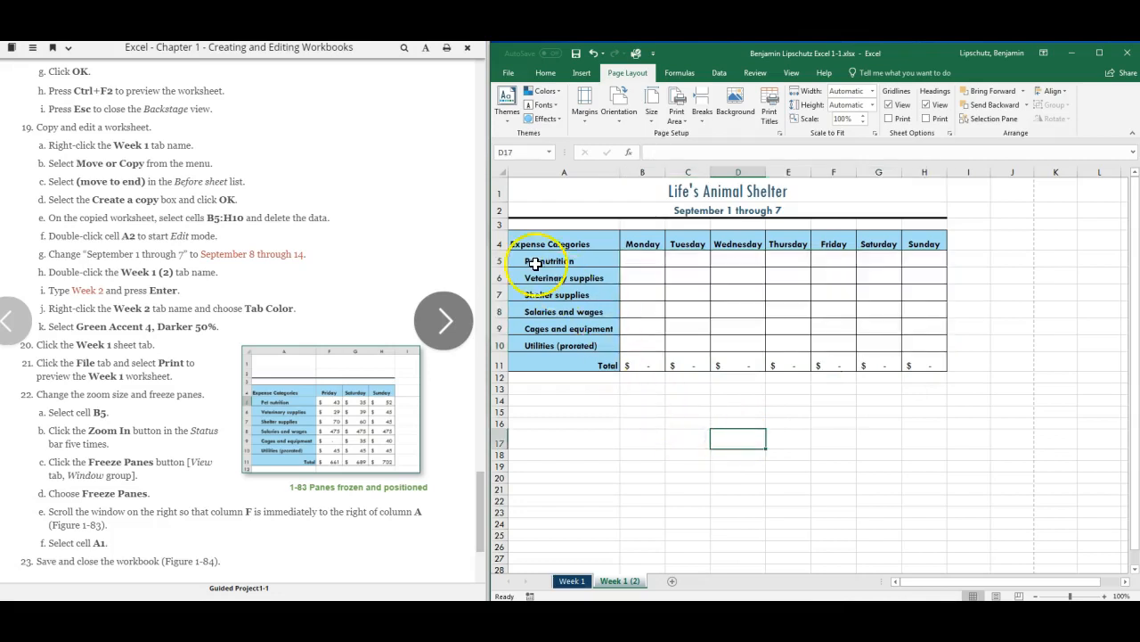
# Edit the date heading in A2 of the copied sheet to read "September 8 through 14"
pyautogui.doubleClick(541, 206)
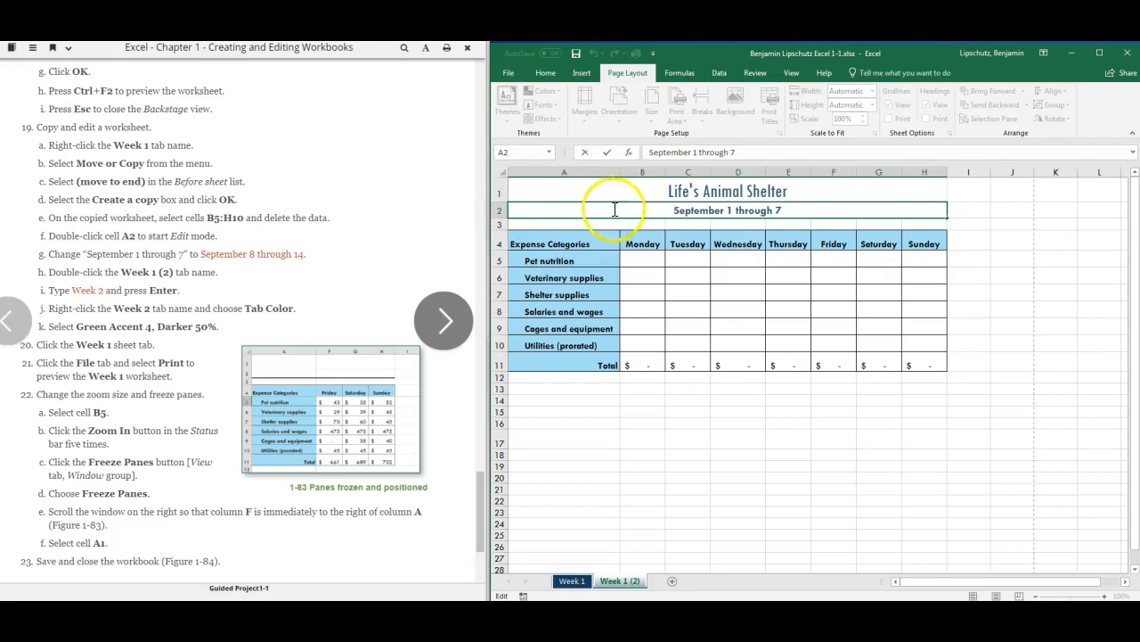
pyautogui.click(728, 212)
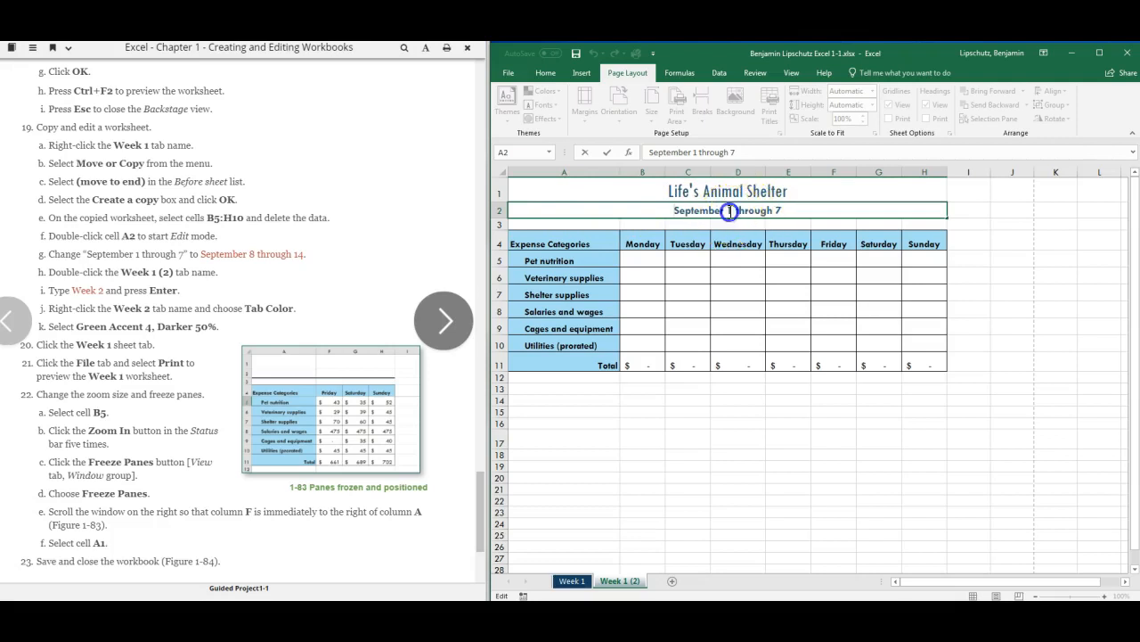
pyautogui.press('BackSpace')
pyautogui.write('8')
pyautogui.click(784, 209)
pyautogui.press('BackSpace')
pyautogui.write('14')
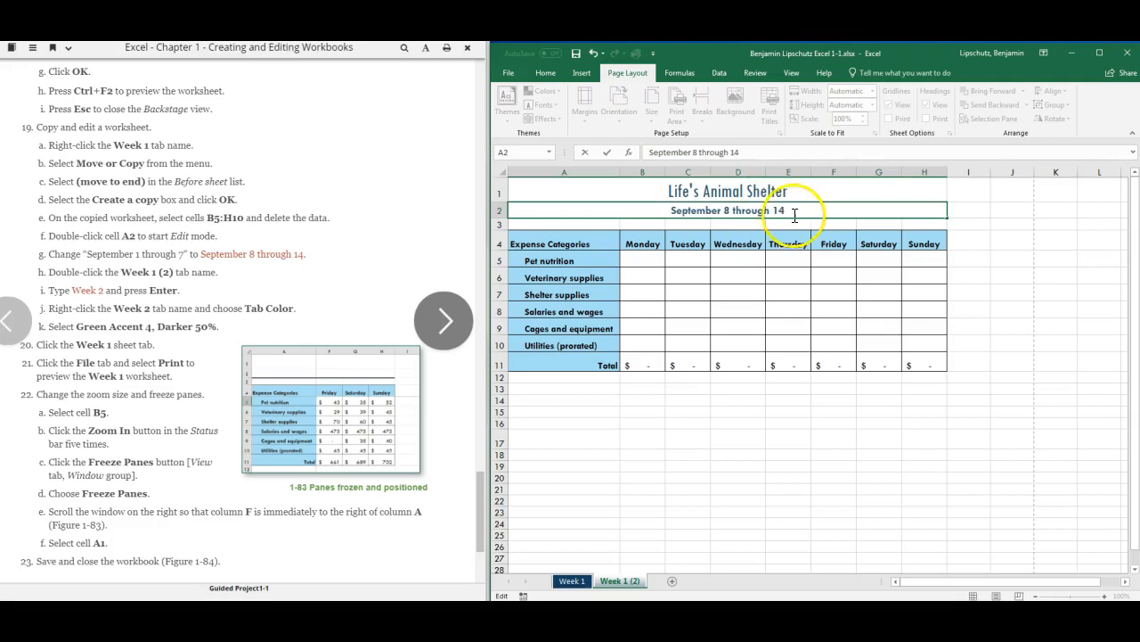
pyautogui.click(788, 463)
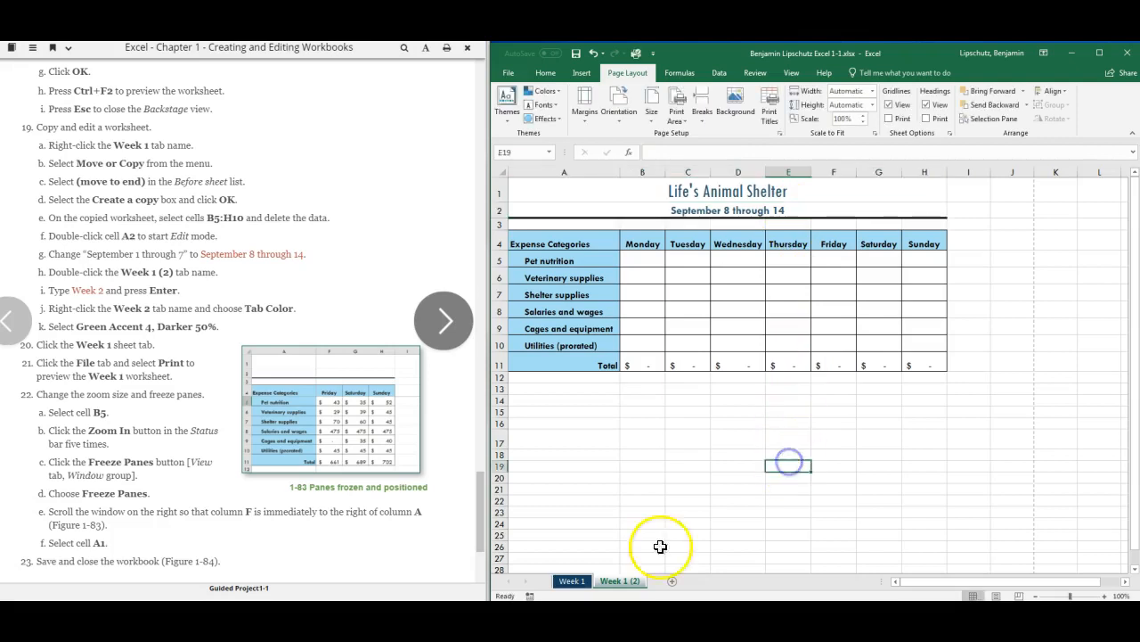
# Rename the copied sheet as Week 2
pyautogui.doubleClick(624, 580)
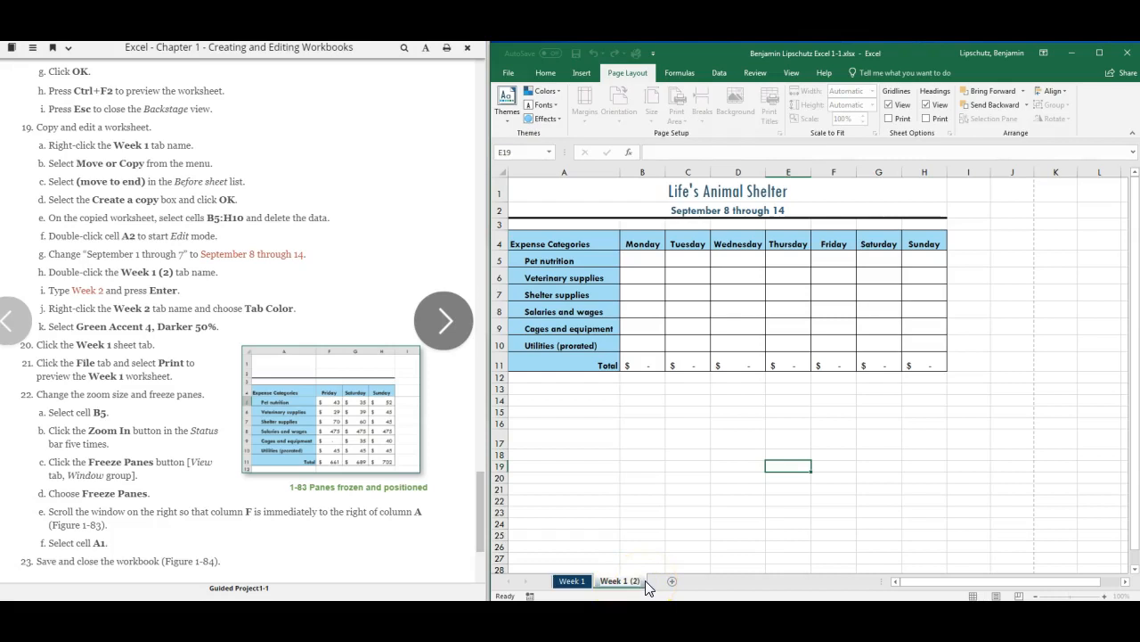
pyautogui.press('BackSpace')
pyautogui.press('BackSpace')
pyautogui.press('Return')
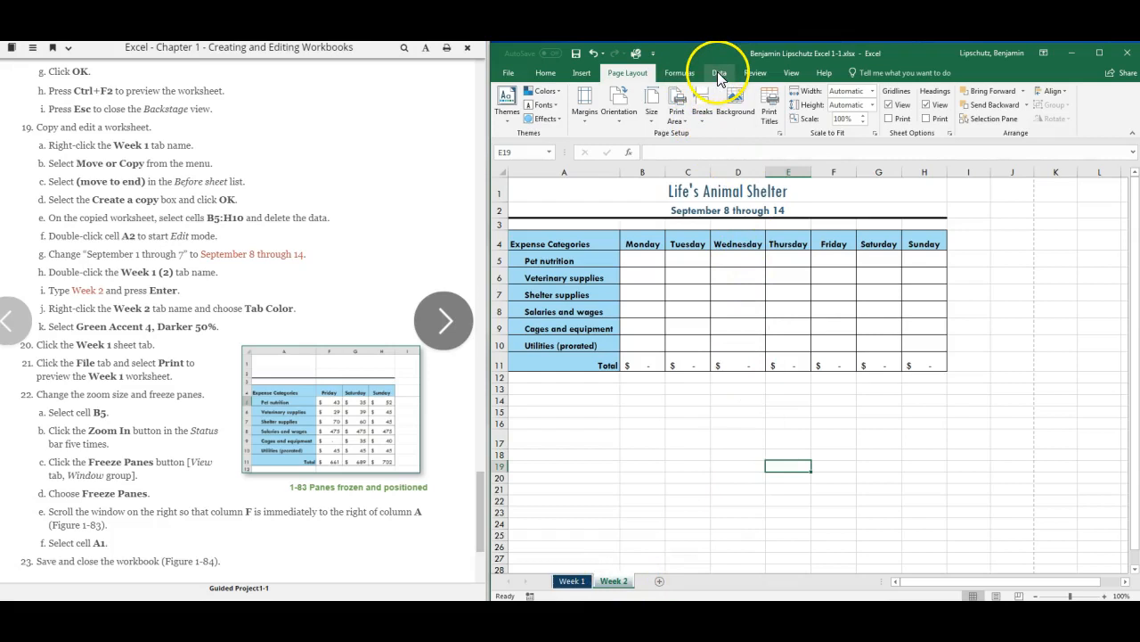
# Set the Week 2 tab color to Green, Accent 4, Darker 50% and switch to the Week 1 sheet
pyautogui.click(546, 72)
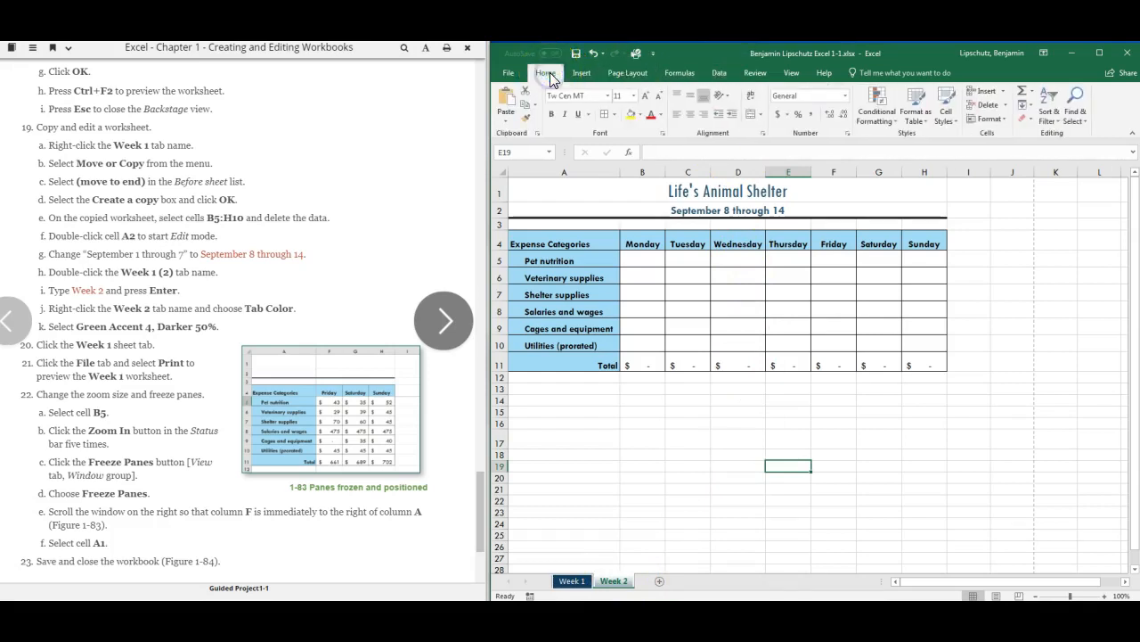
pyautogui.click(993, 118)
pyautogui.moveTo(1024, 291)
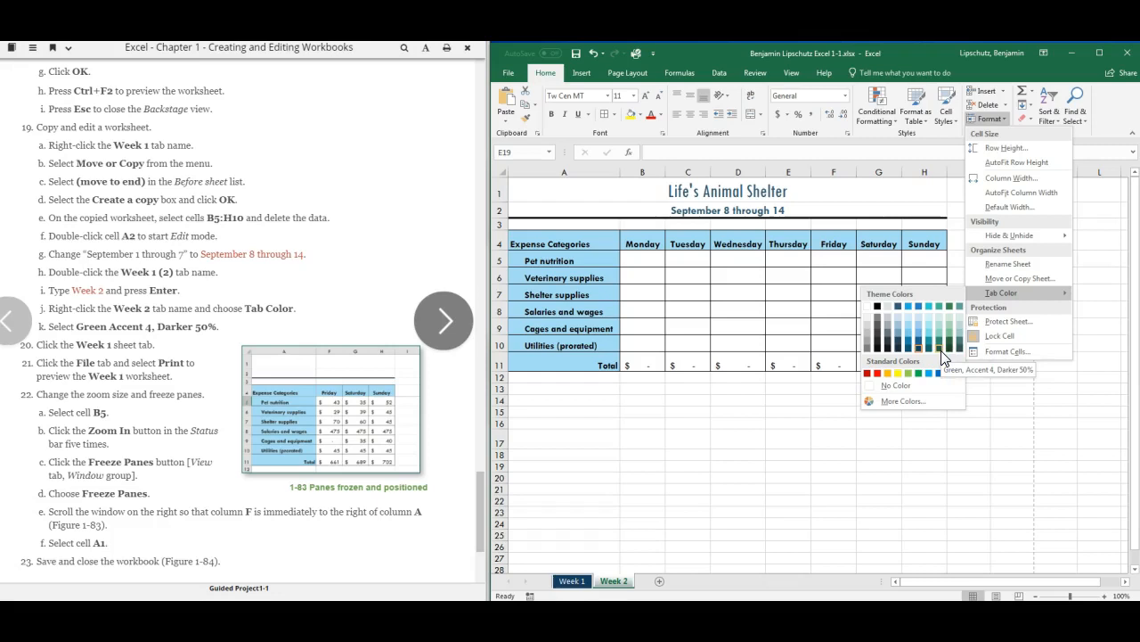
pyautogui.click(942, 351)
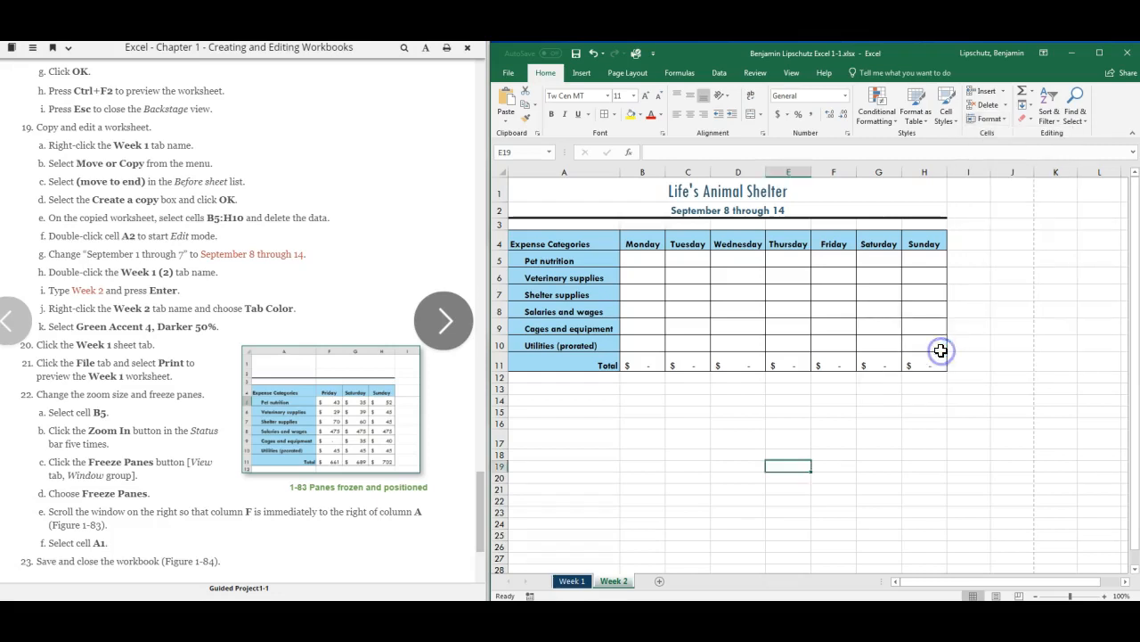
pyautogui.click(572, 580)
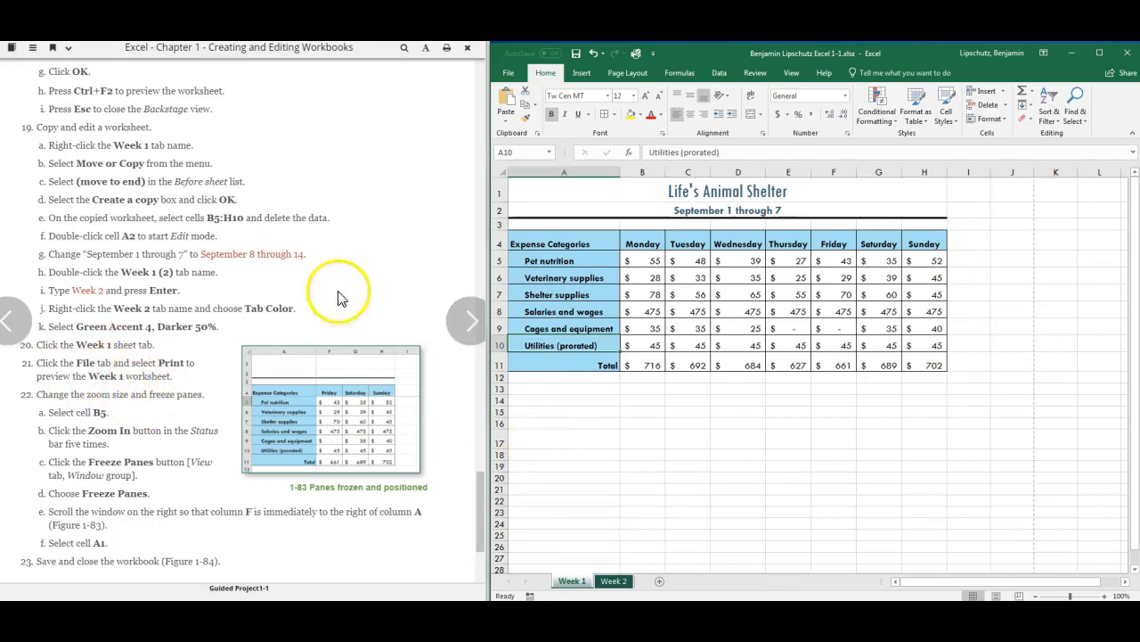
# Preview the Week 1 worksheet as it will print
pyautogui.click(508, 72)
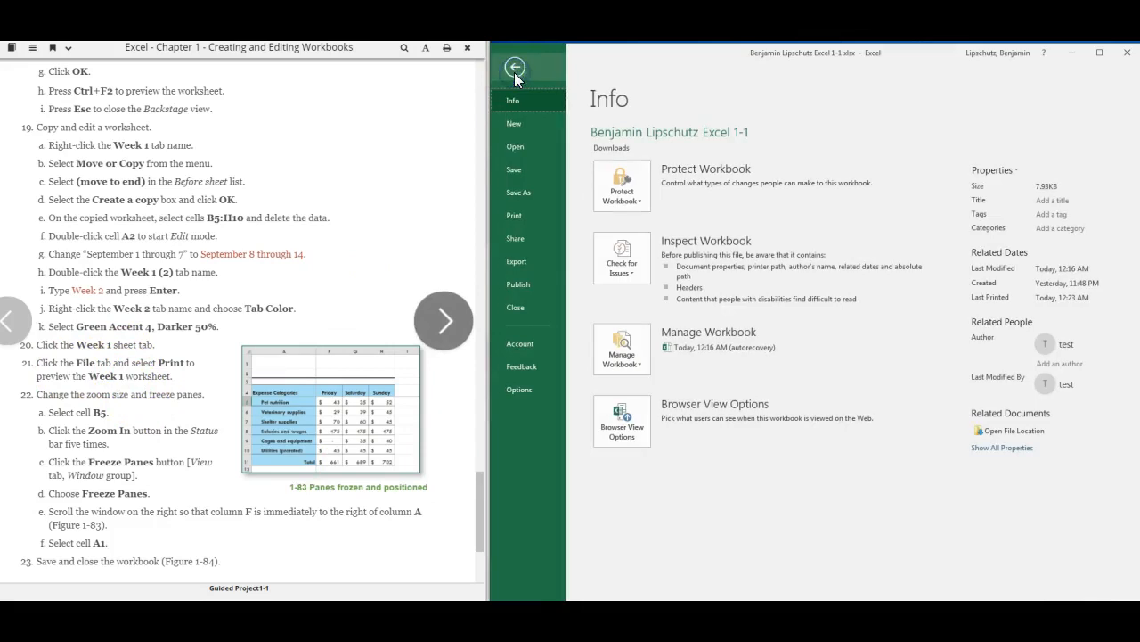
pyautogui.click(515, 217)
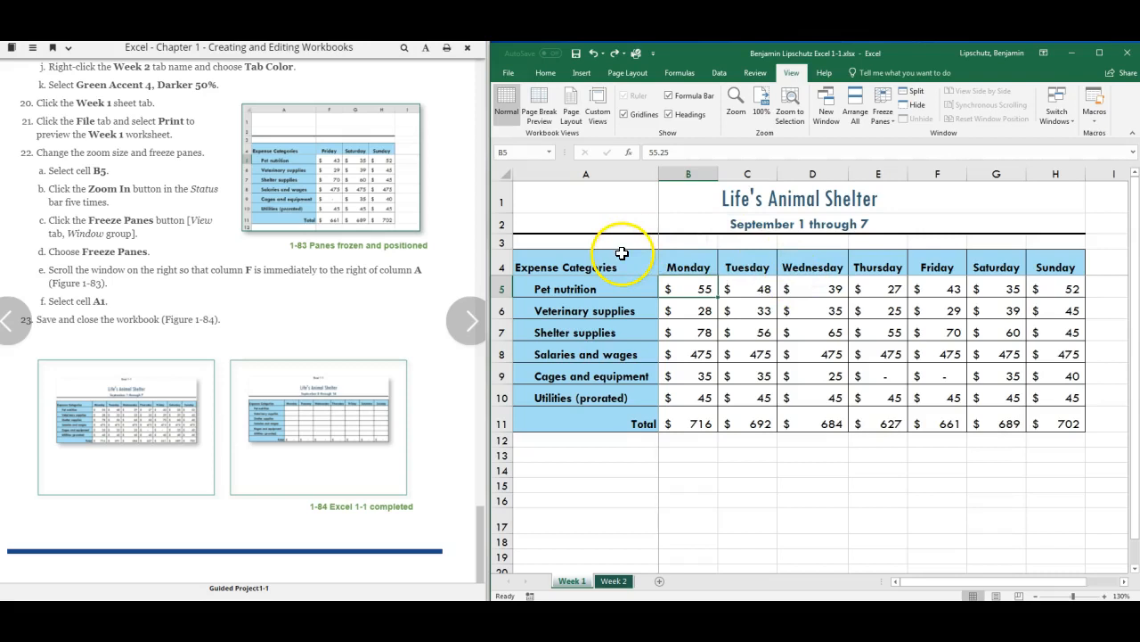
# Unfreeze the panes on the Week 1 sheet and freeze them again at cell B5
pyautogui.click(764, 243)
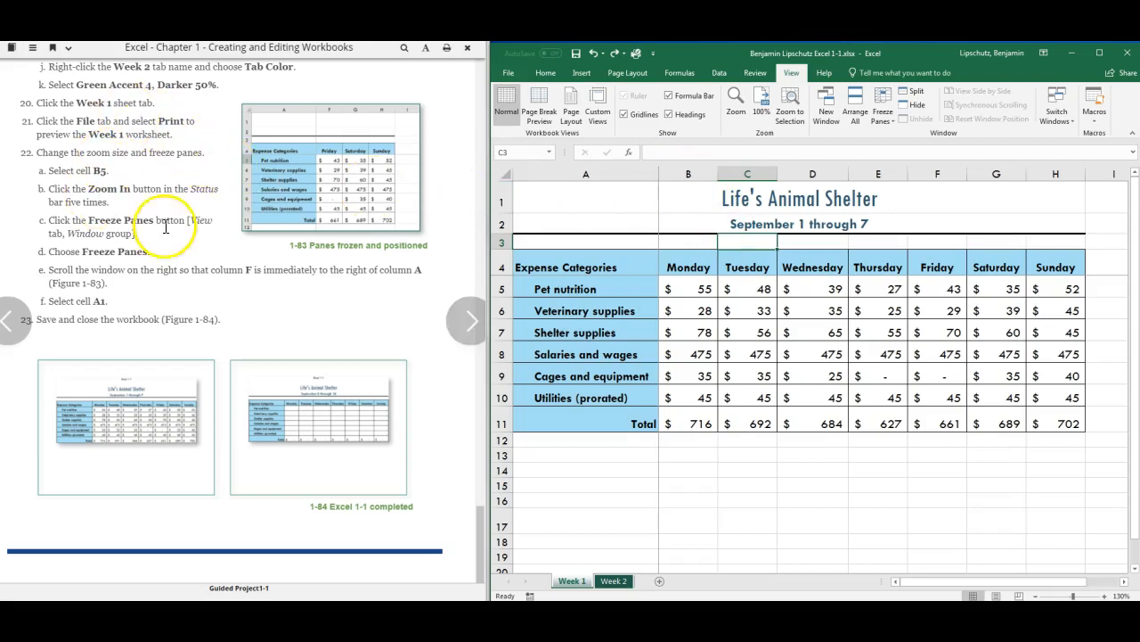
pyautogui.click(690, 285)
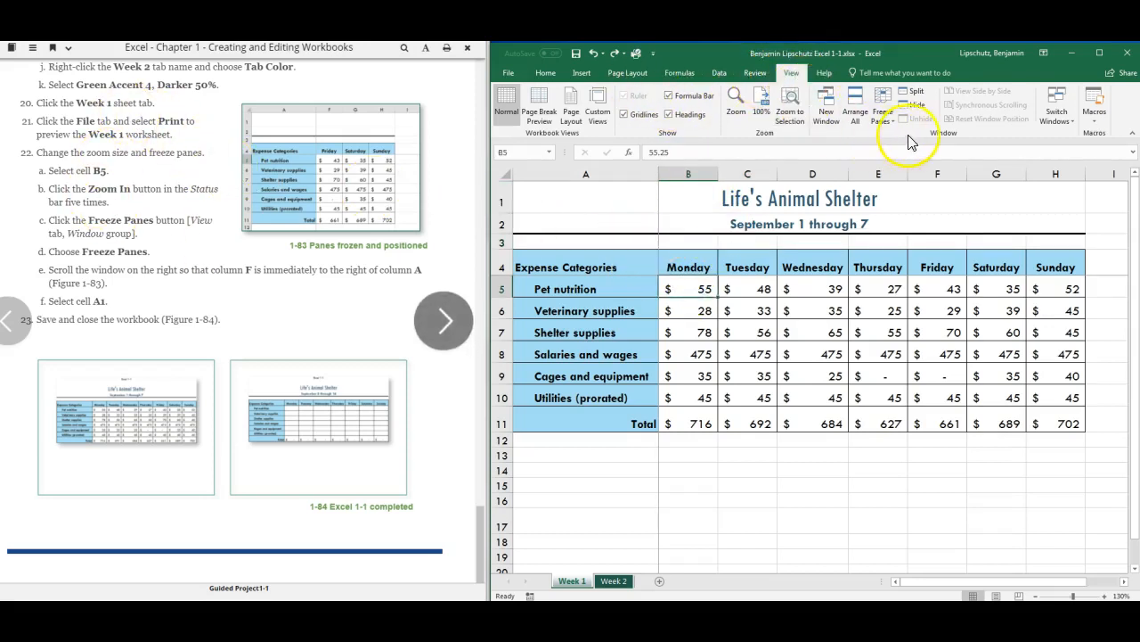
pyautogui.click(882, 114)
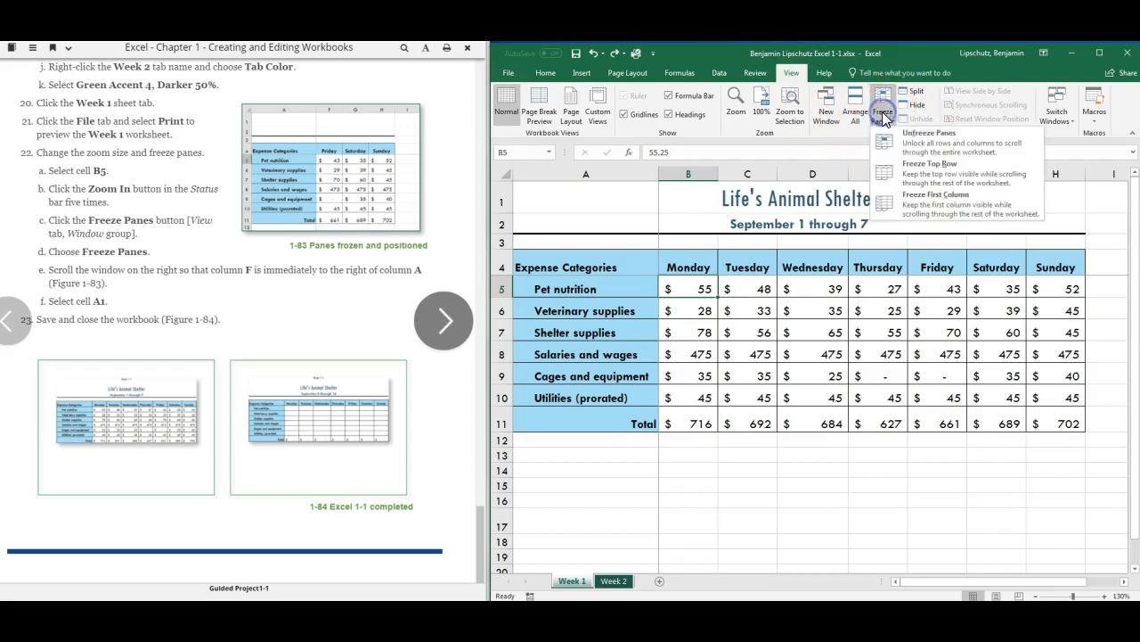
pyautogui.click(918, 147)
pyautogui.click(882, 112)
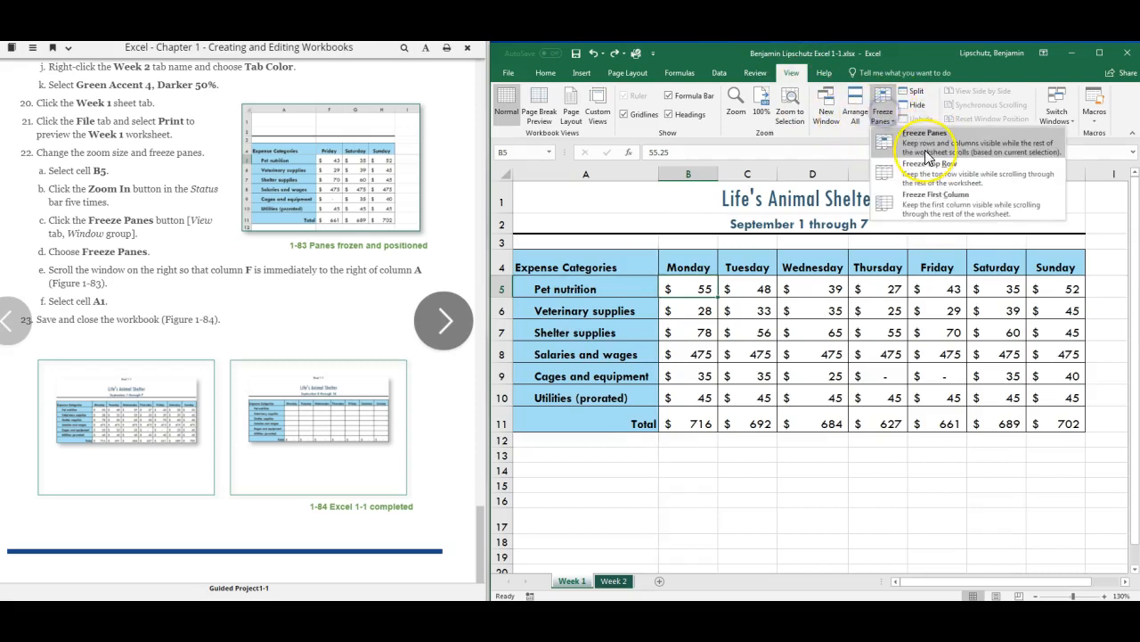
pyautogui.click(926, 154)
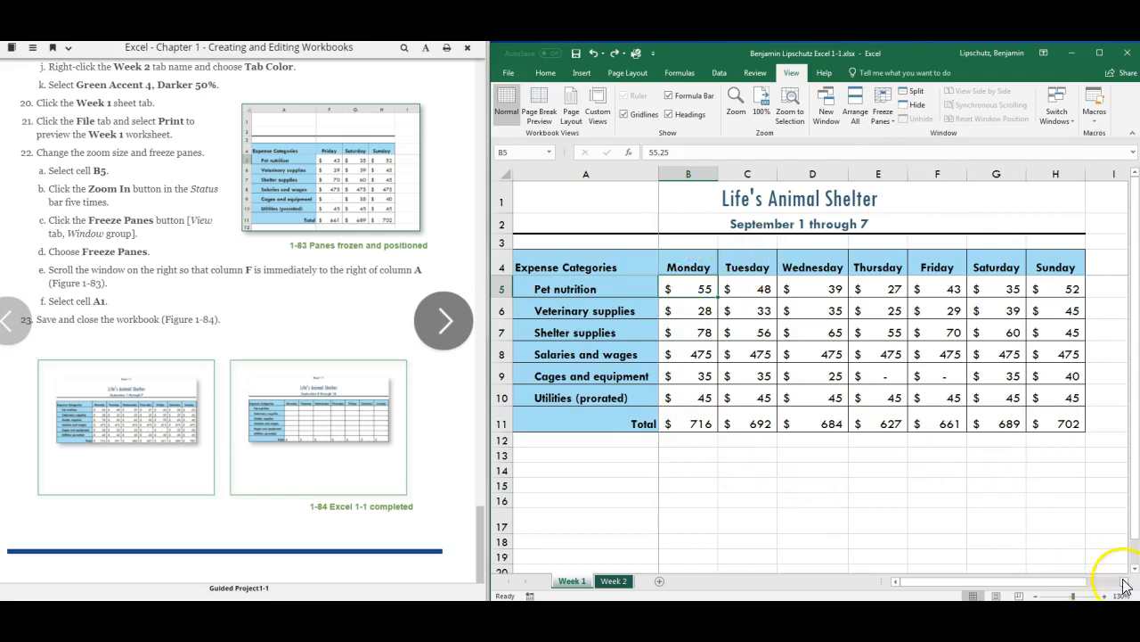
# Scroll the unfrozen part of the Week 1 sheet until column F is immediately beside column A
pyautogui.click(1124, 585)
pyautogui.click(1123, 586)
pyautogui.click(1124, 586)
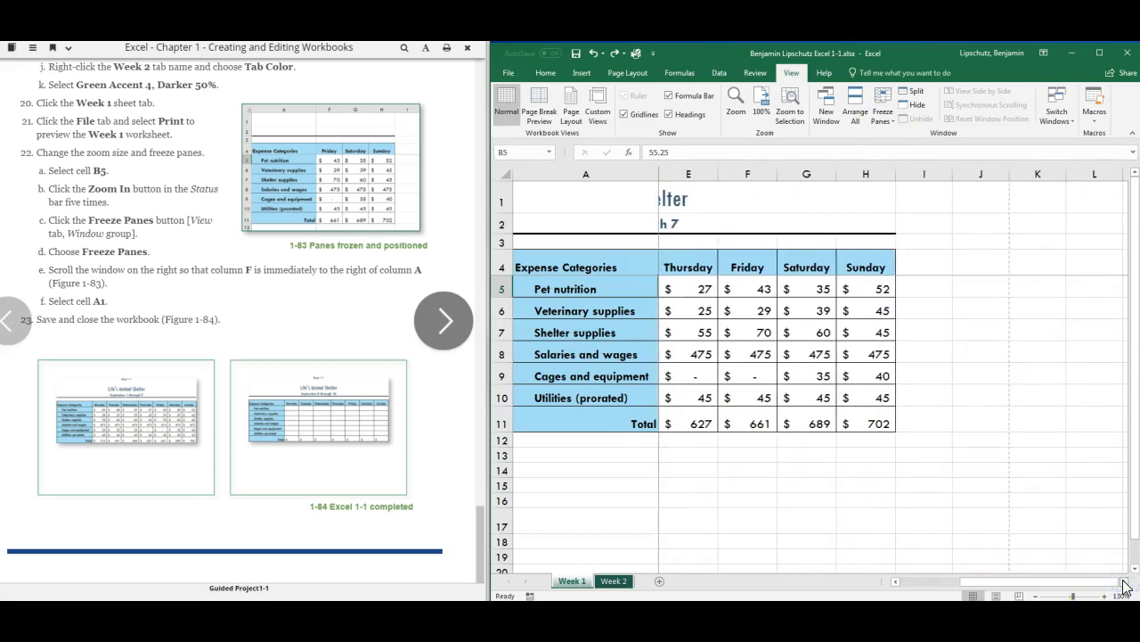
pyautogui.click(1123, 585)
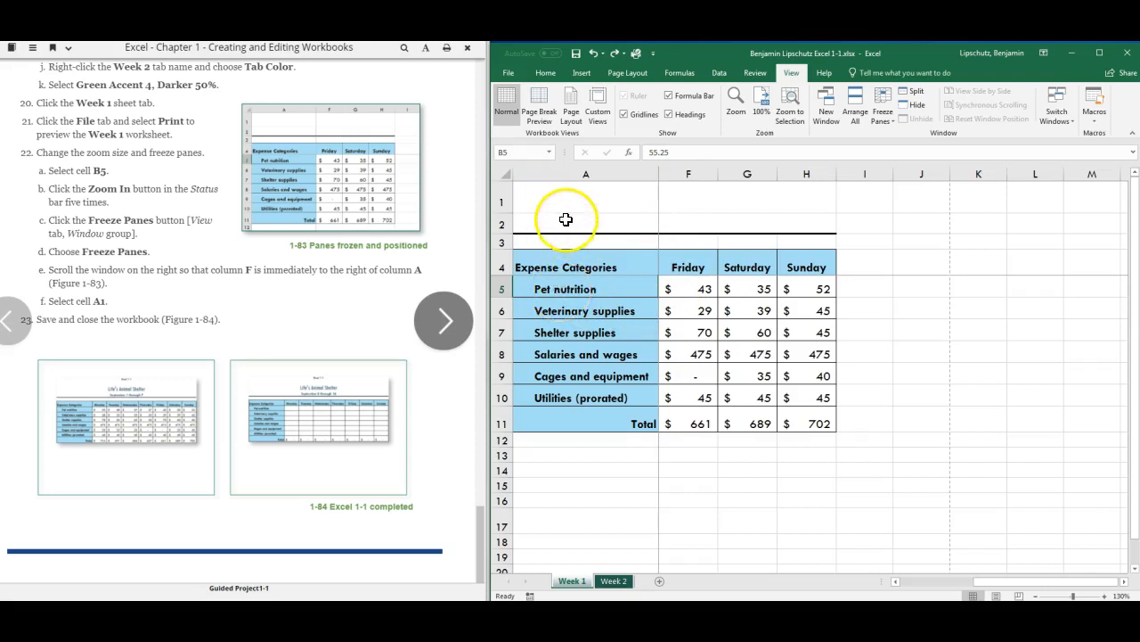
# Select cell A1 on the Week 1 sheet and save the workbook
pyautogui.click(569, 193)
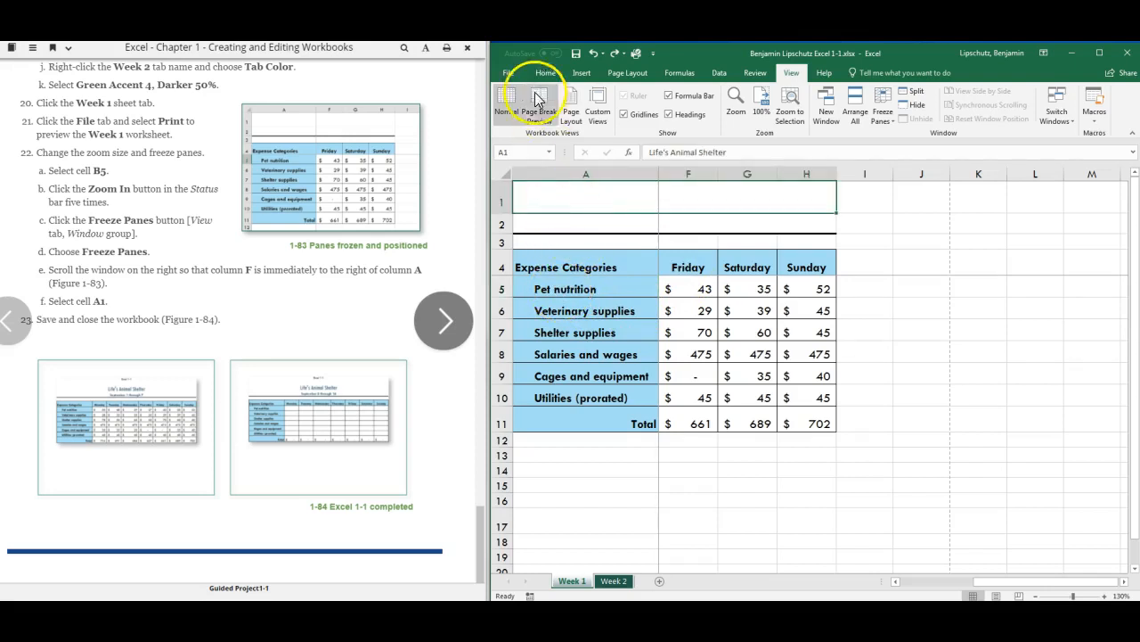
pyautogui.click(505, 71)
pyautogui.click(532, 172)
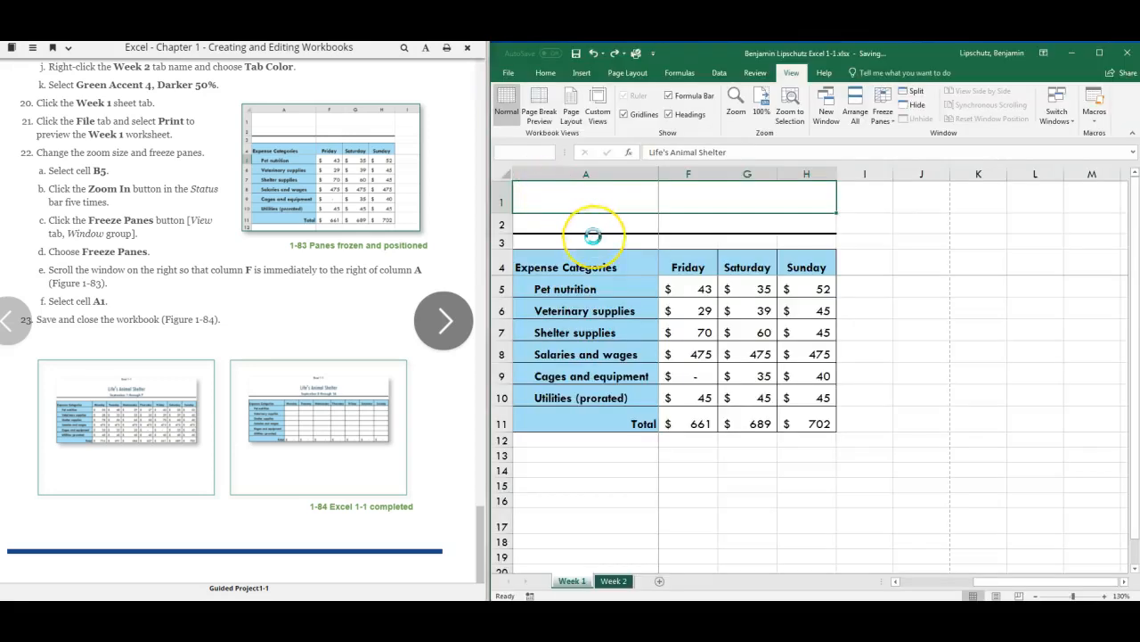